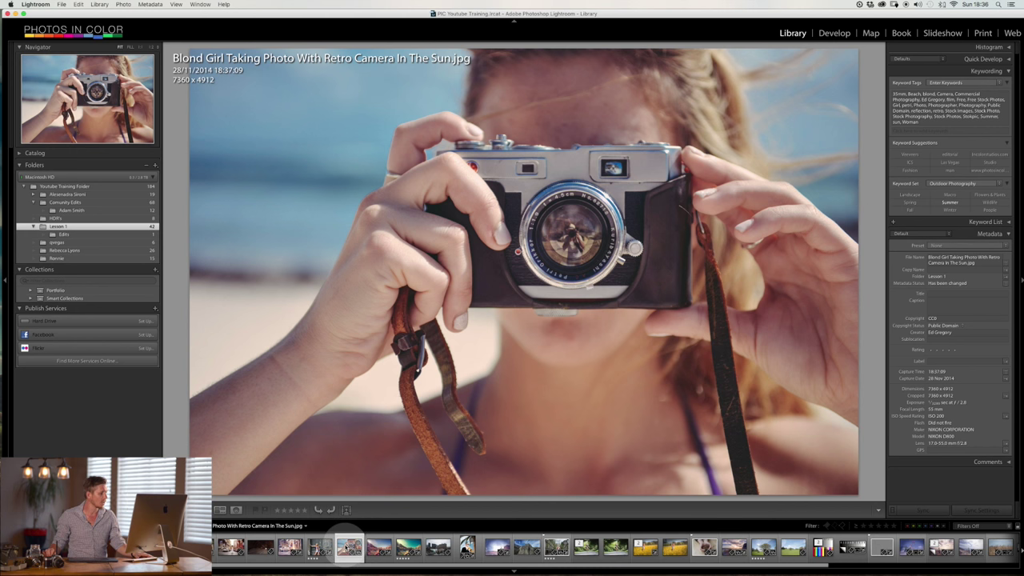
Open the selected retro camera photo in Analog Efex Pro 2 as a copy with Lightroom adjustments, using TIFF, sRGB, 16 bits and resolution 300
{"action": "right_click", "coordinate": [346, 547]}
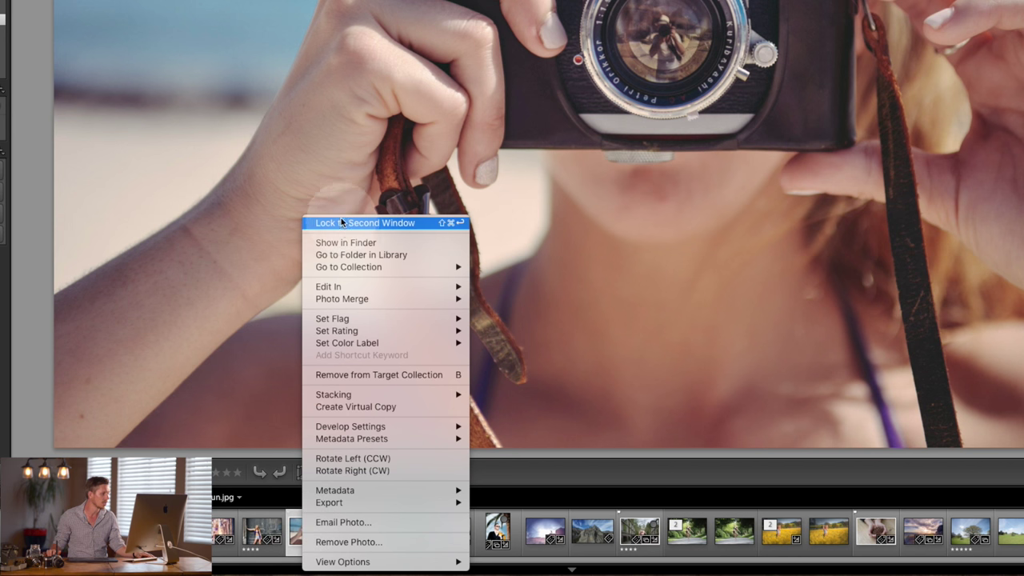
{"action": "mouse_move", "coordinate": [369, 287]}
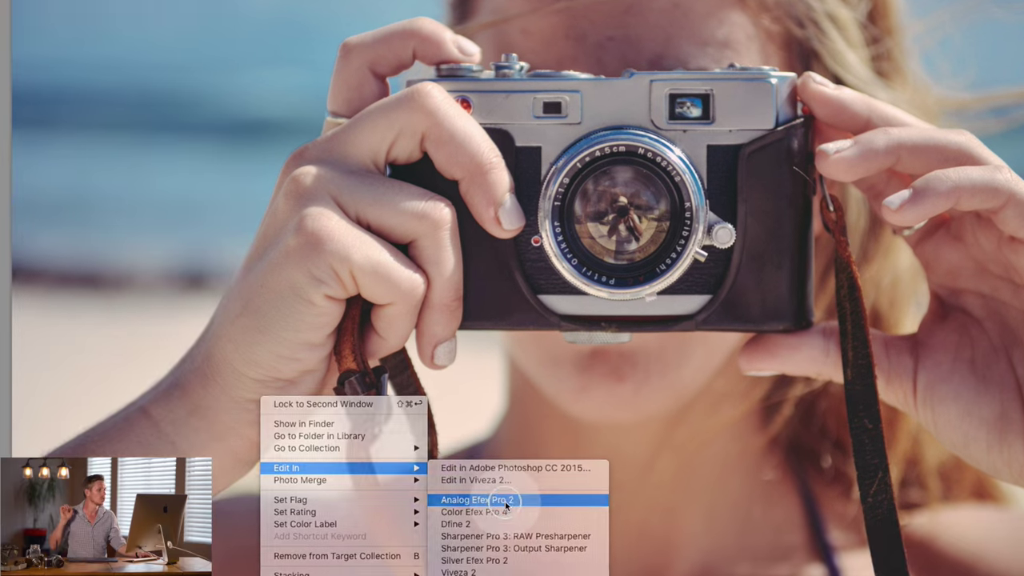
{"action": "left_click", "coordinate": [548, 324]}
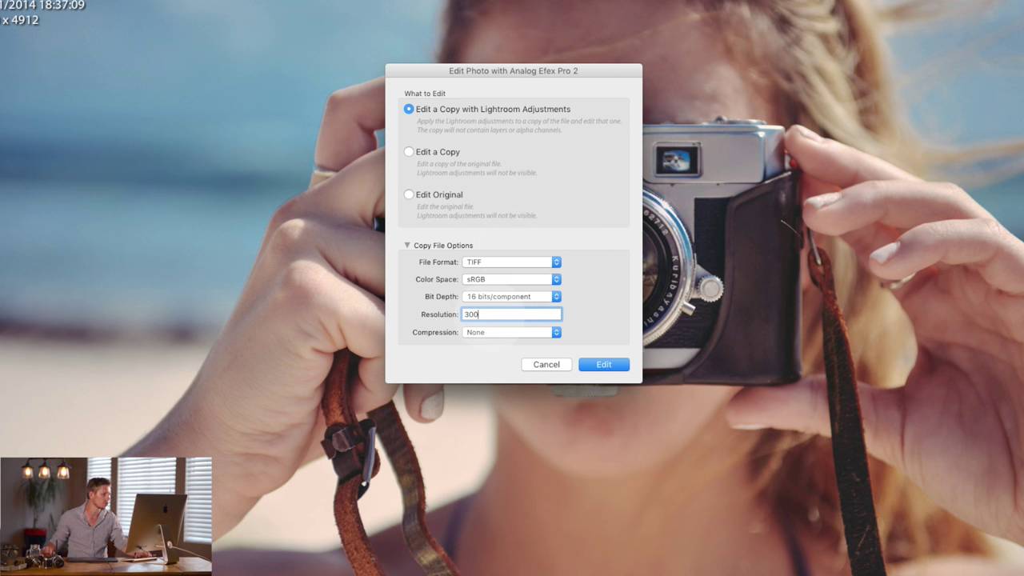
{"action": "left_click", "coordinate": [606, 364]}
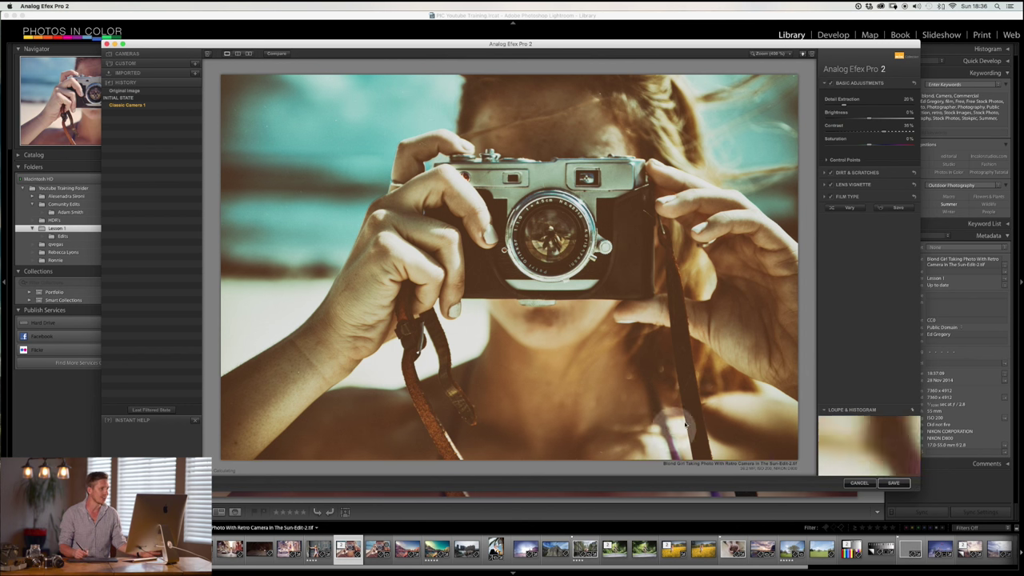
Browse the Classic Camera presets and apply Classic Camera 7 to the photo
{"action": "left_click", "coordinate": [145, 54]}
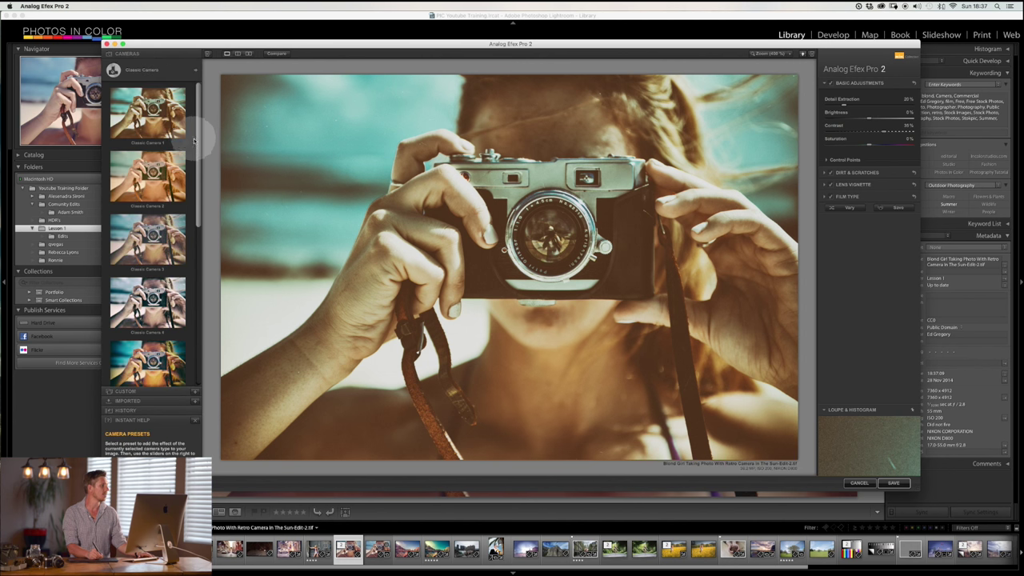
{"action": "scroll", "coordinate": [194, 139], "scroll_direction": "down", "scroll_amount": 8}
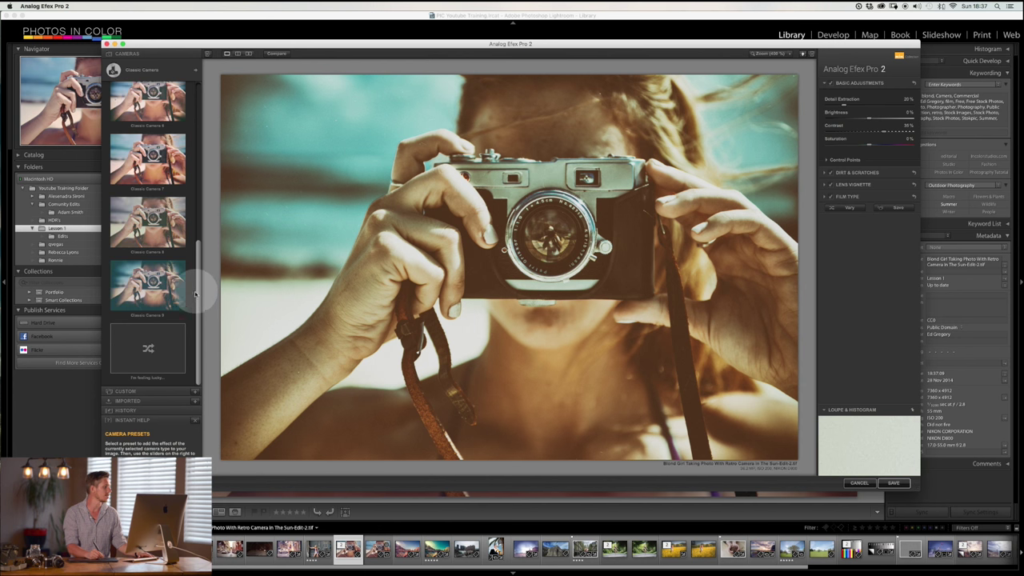
{"action": "left_click", "coordinate": [147, 169]}
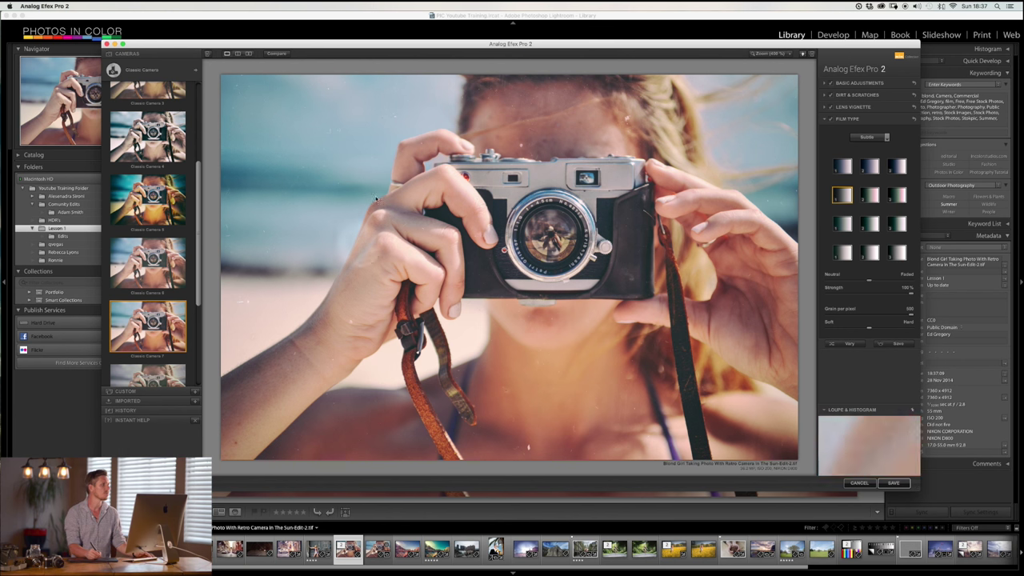
Compare the photo before and after in split and side-by-side views, each in both orientations, and with the Compare toggle in single image view
{"action": "left_click", "coordinate": [238, 53]}
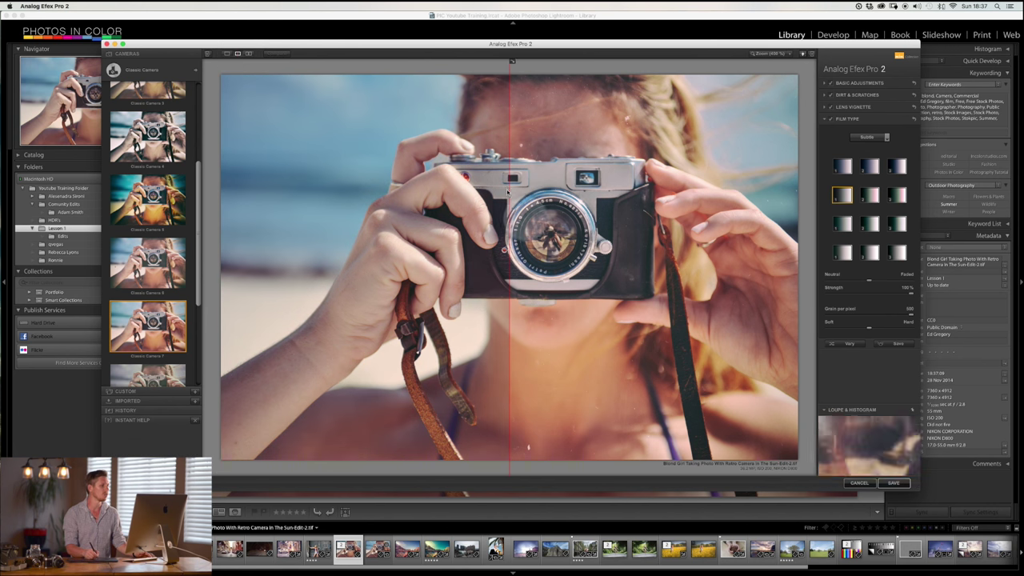
{"action": "left_click", "coordinate": [512, 61]}
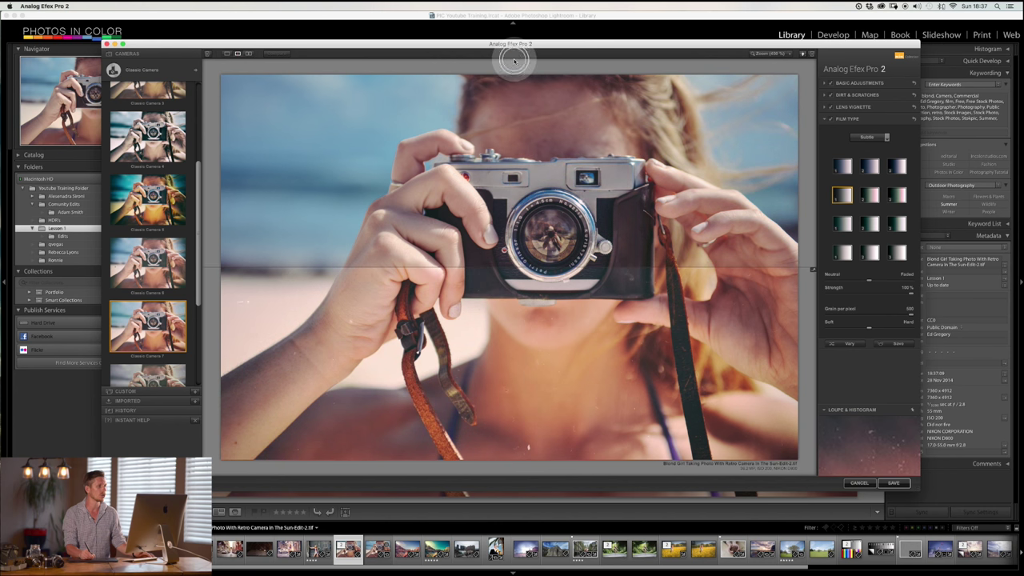
{"action": "left_click", "coordinate": [249, 54]}
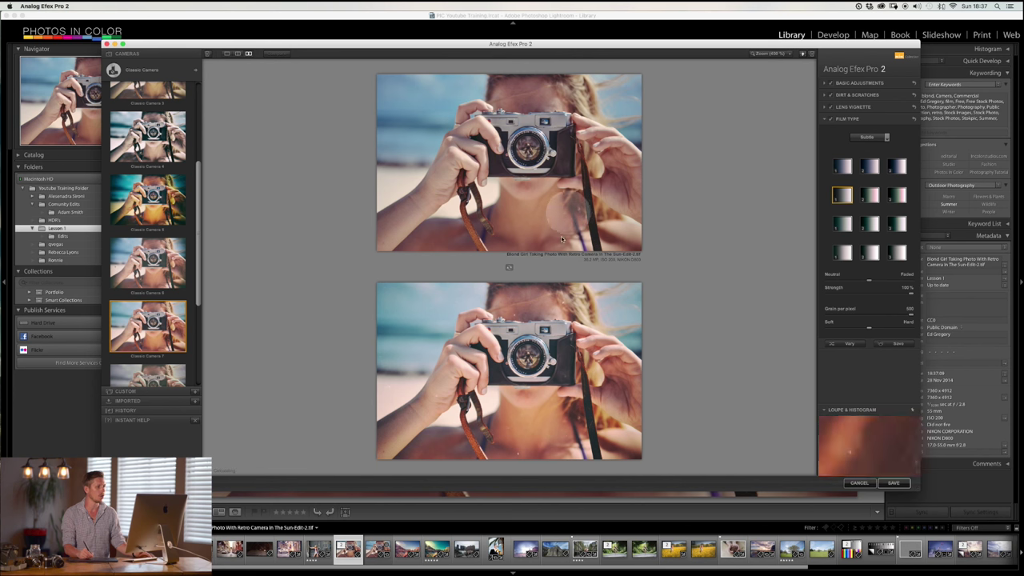
{"action": "left_click", "coordinate": [508, 267]}
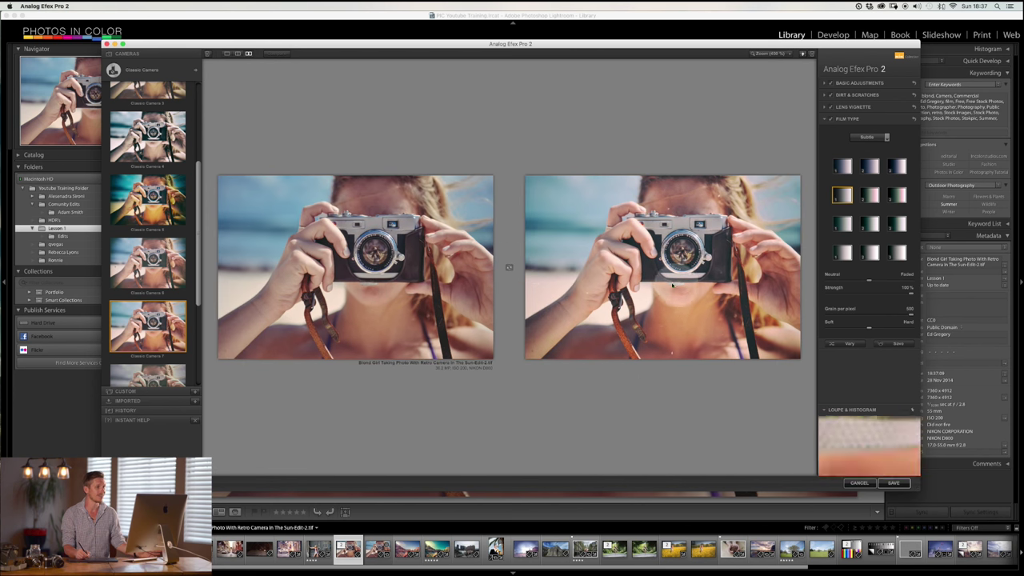
{"action": "left_click", "coordinate": [227, 54]}
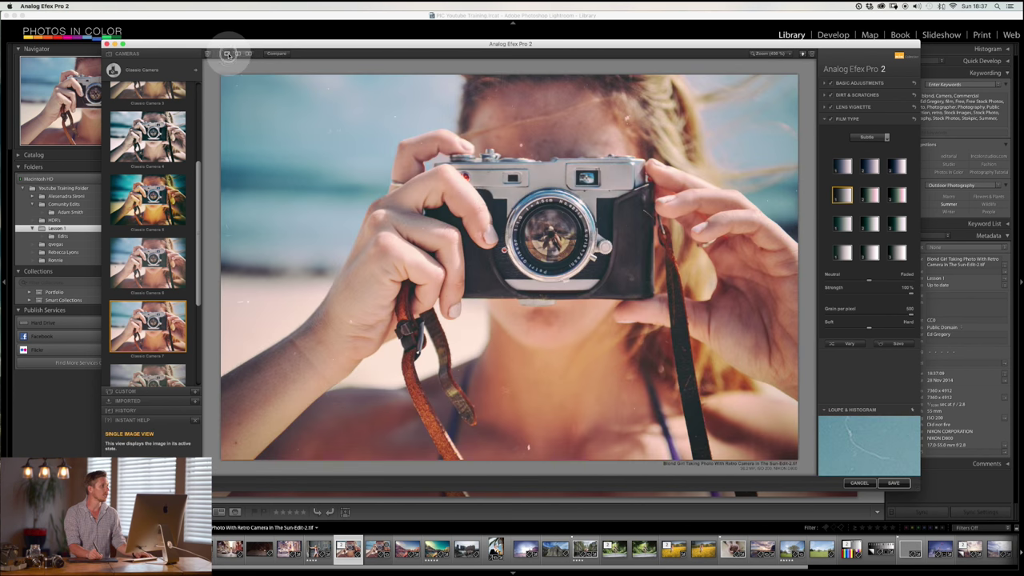
{"action": "left_click", "coordinate": [278, 53]}
{"action": "left_click", "coordinate": [278, 53]}
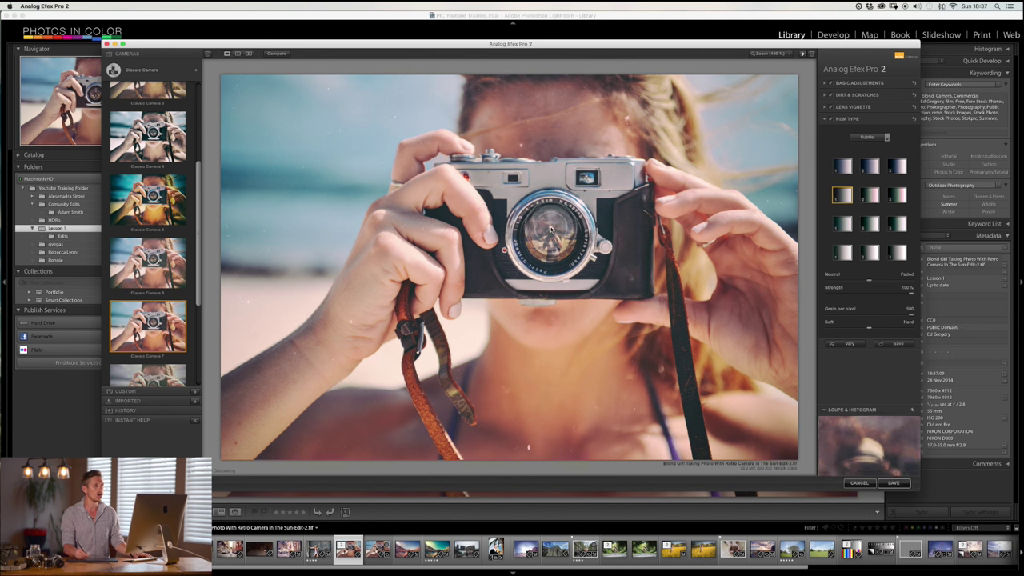
Inspect the photo's details at 100% zoom, move the magnified area, and return to the full image
{"action": "left_click", "coordinate": [771, 54]}
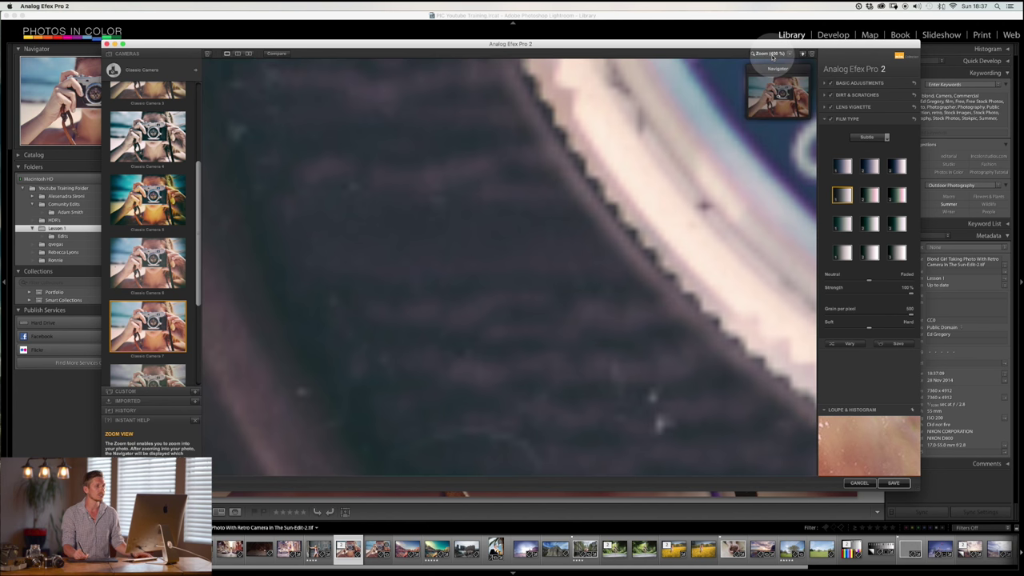
{"action": "left_click", "coordinate": [789, 54]}
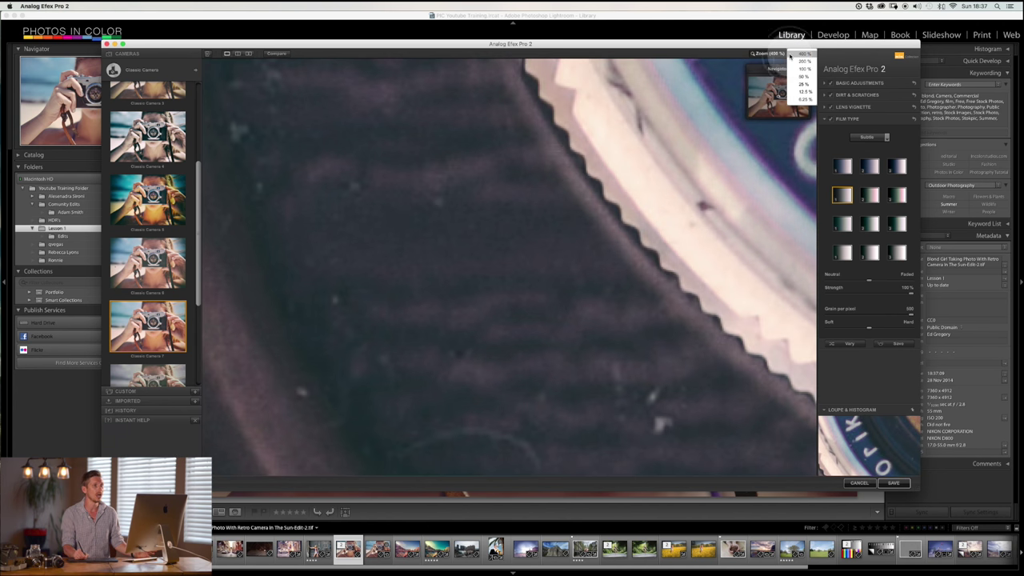
{"action": "left_click", "coordinate": [802, 70]}
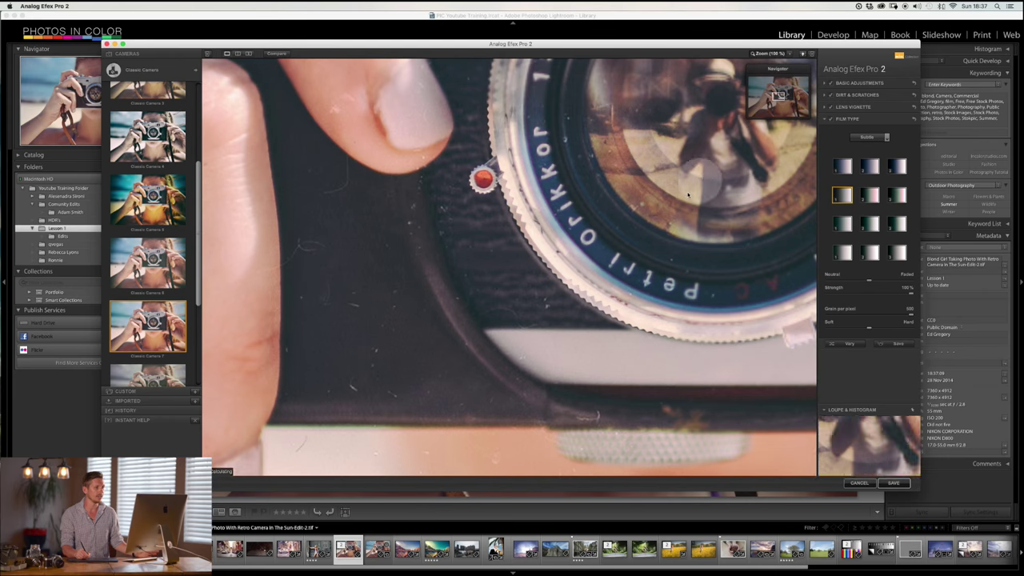
{"action": "left_click_drag", "start_coordinate": [774, 94], "coordinate": [778, 72]}
{"action": "left_click", "coordinate": [754, 53]}
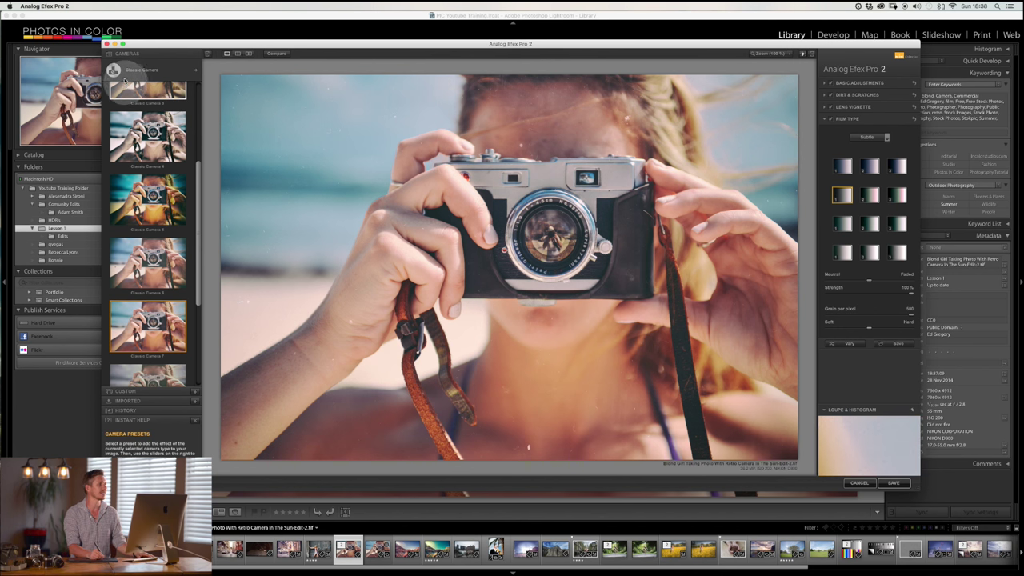
Switch to the Black and White camera and apply its Black and White 2 preset
{"action": "left_click", "coordinate": [172, 72]}
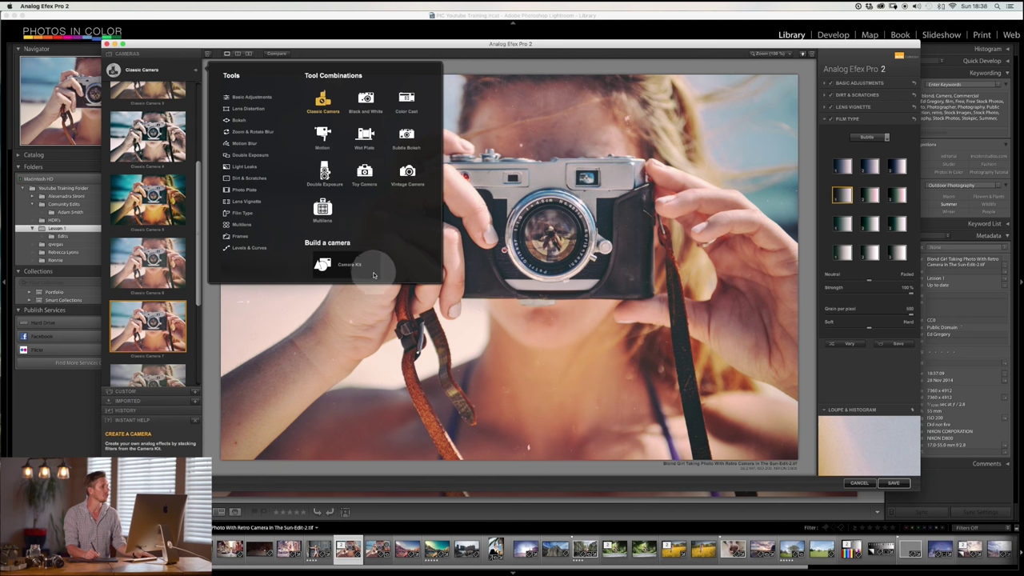
{"action": "left_click", "coordinate": [365, 100]}
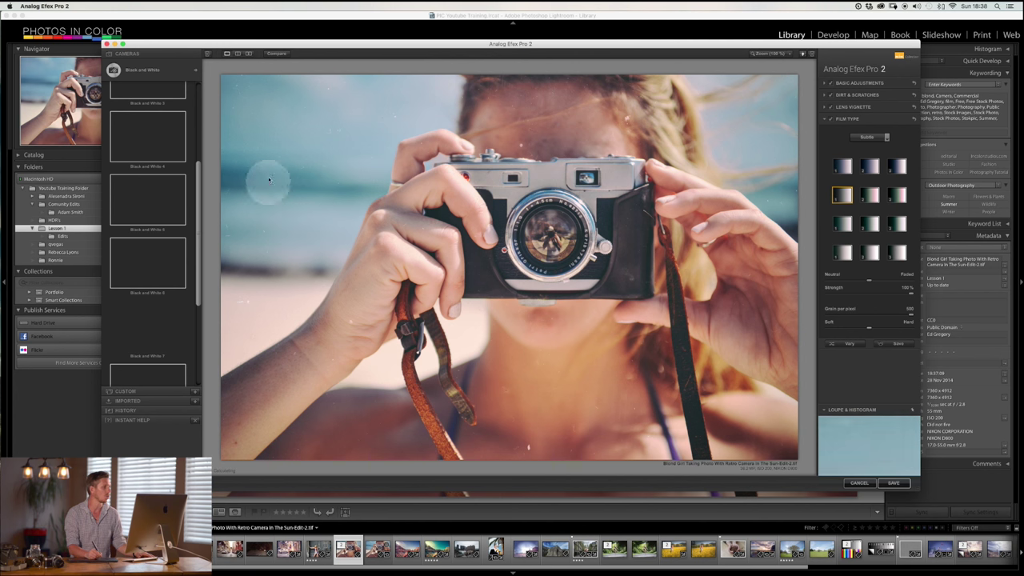
{"action": "scroll", "coordinate": [192, 144], "scroll_direction": "up", "scroll_amount": 2}
{"action": "left_click", "coordinate": [182, 101]}
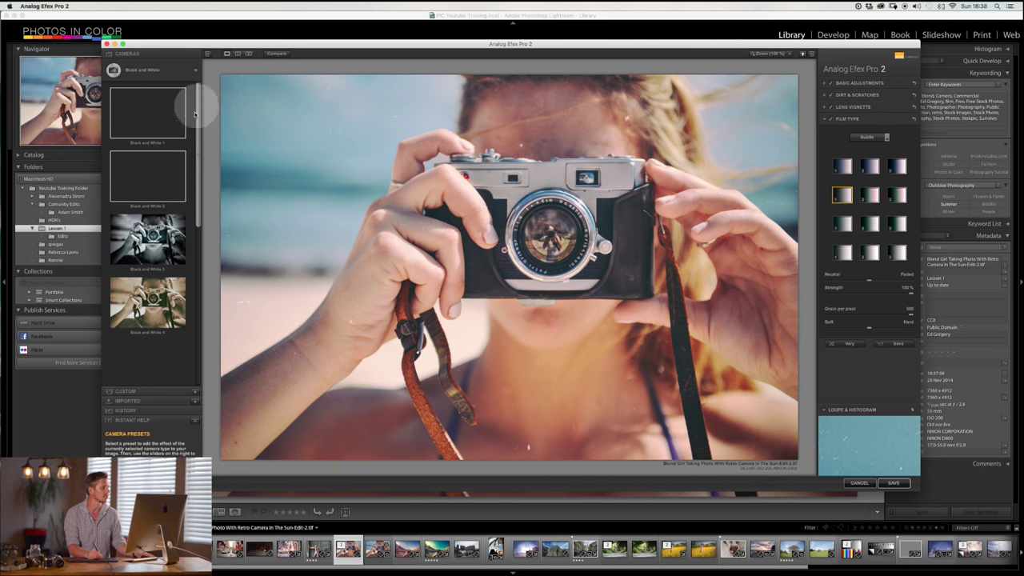
{"action": "scroll", "coordinate": [192, 120], "scroll_direction": "up", "scroll_amount": 1}
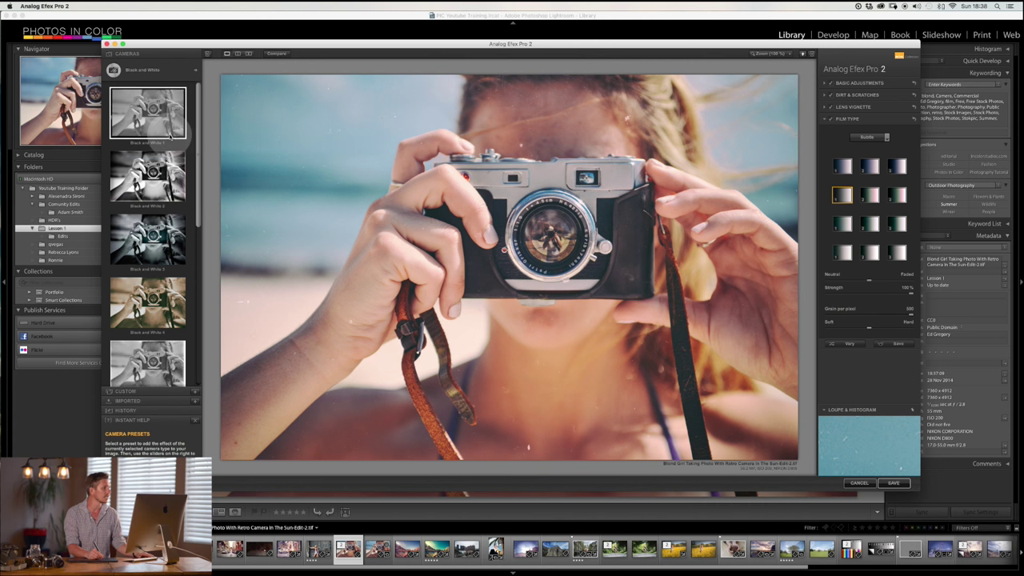
{"action": "left_click", "coordinate": [164, 164]}
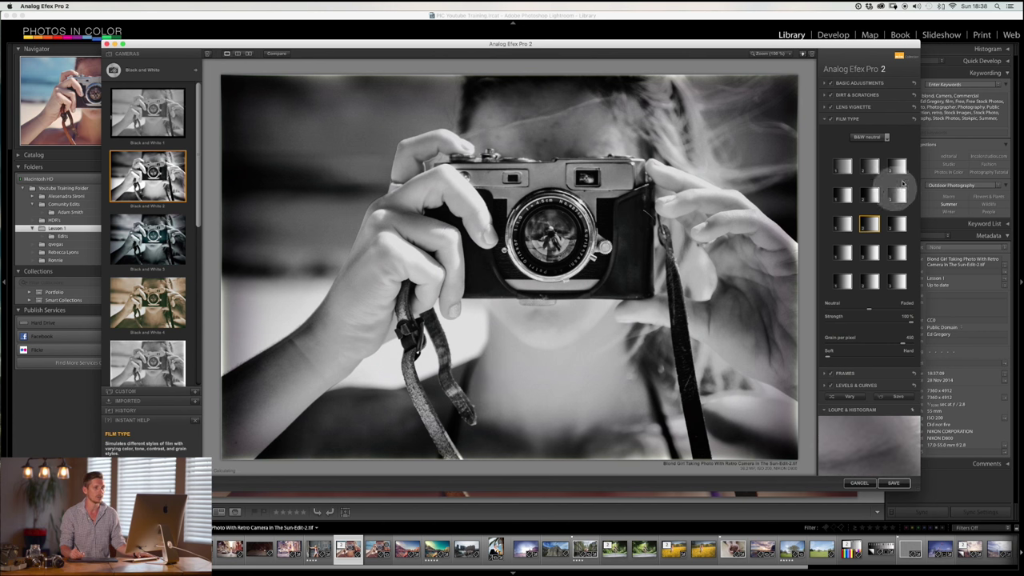
Choose the second B&W neutral film type and the last Dust and Lint texture for Dirt & Scratches
{"action": "left_click", "coordinate": [871, 167]}
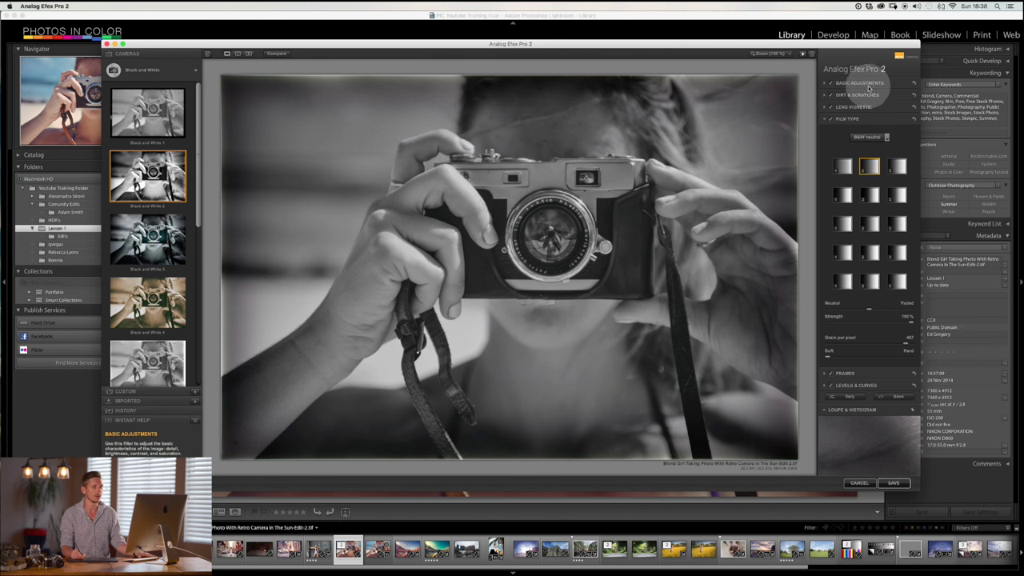
{"action": "left_click", "coordinate": [858, 95]}
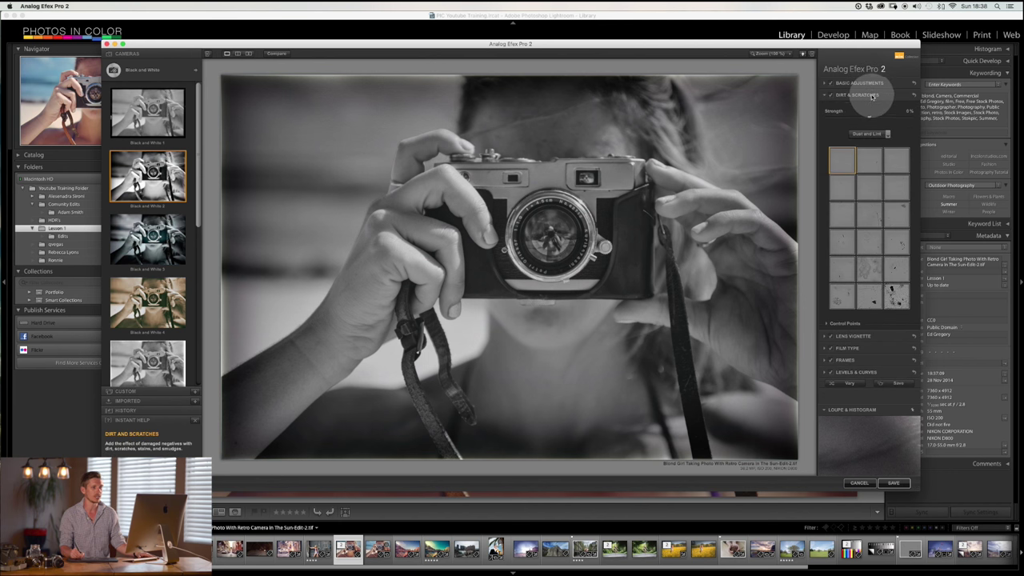
{"action": "left_click", "coordinate": [899, 297]}
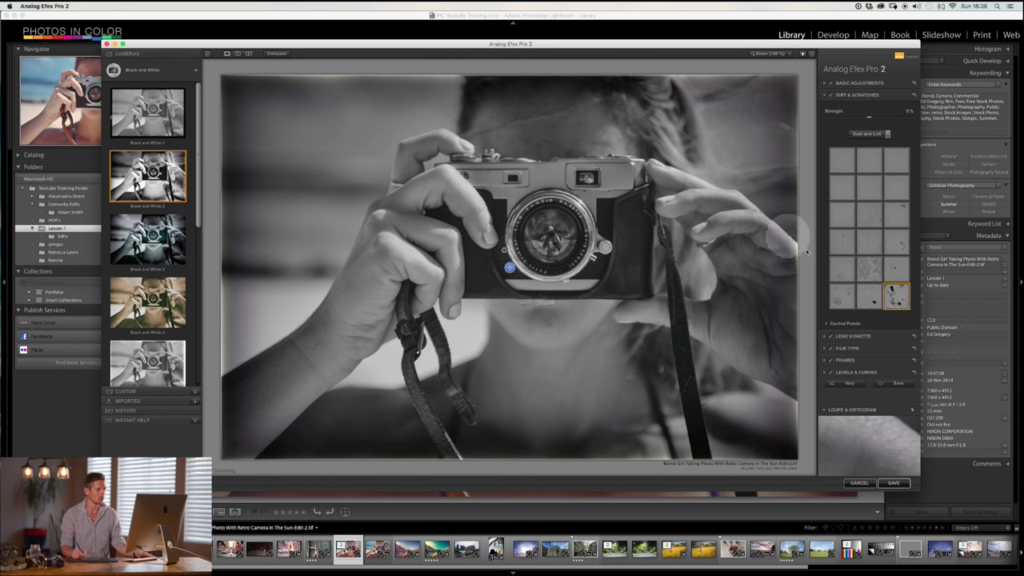
{"action": "left_click_drag", "start_coordinate": [894, 126], "coordinate": [829, 105]}
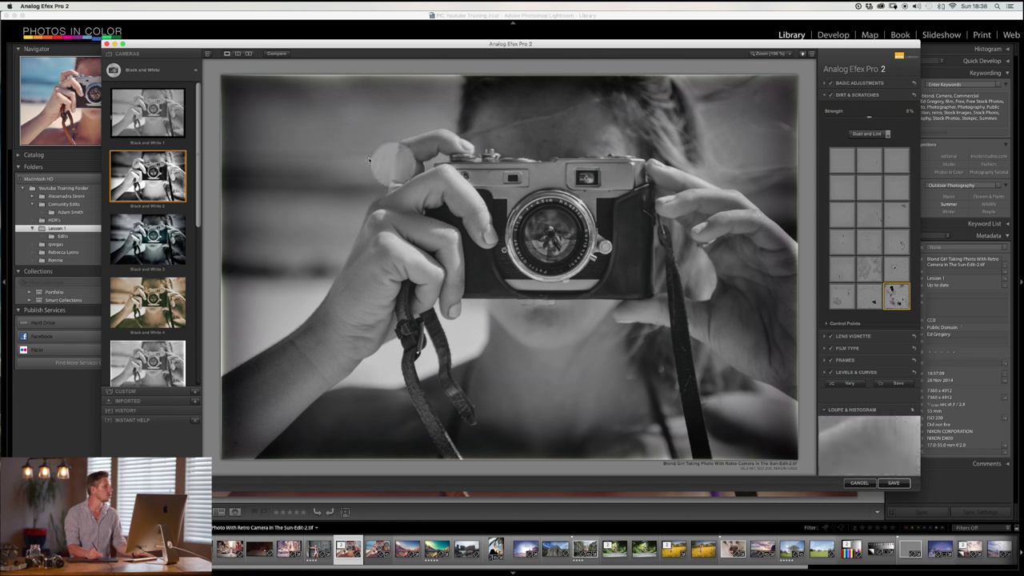
Switch to the Vintage Camera combination, apply its Vintage Camera 1 preset, and collapse the film type settings
{"action": "left_click", "coordinate": [174, 69]}
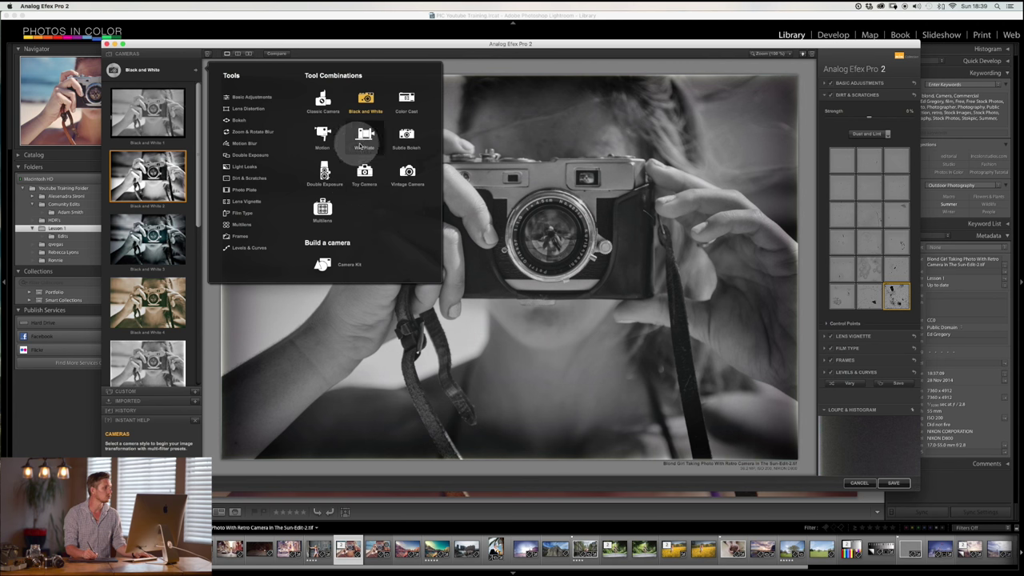
{"action": "left_click", "coordinate": [407, 172]}
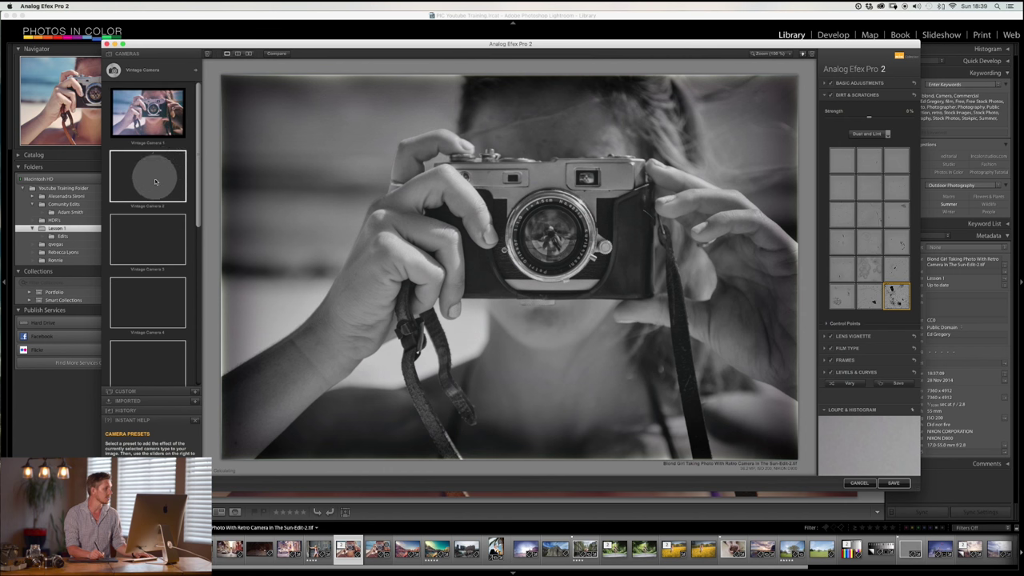
{"action": "left_click_drag", "start_coordinate": [207, 227], "coordinate": [200, 88]}
{"action": "left_click", "coordinate": [164, 122]}
{"action": "left_click_drag", "start_coordinate": [439, 343], "coordinate": [438, 368]}
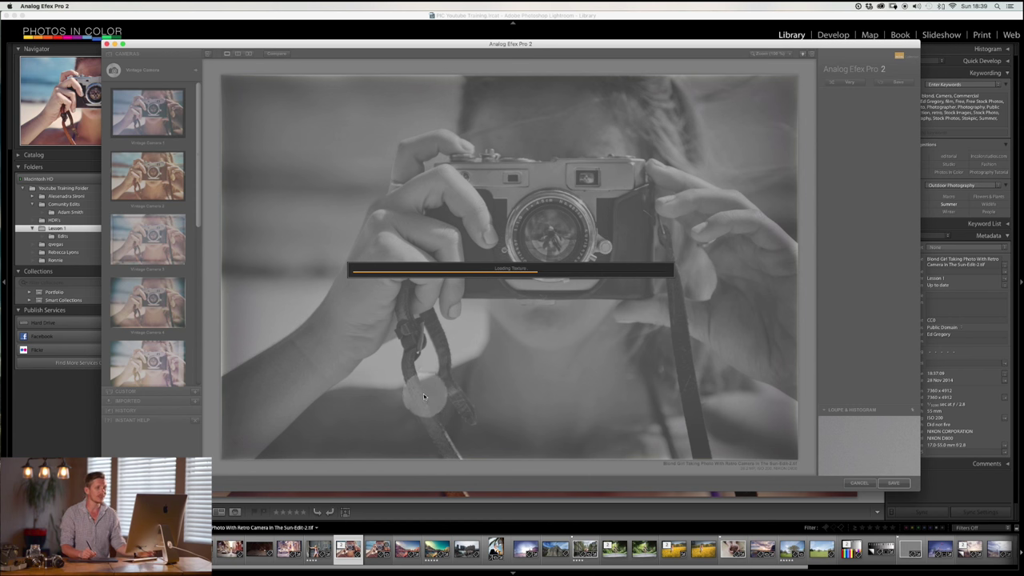
{"action": "left_click_drag", "start_coordinate": [430, 368], "coordinate": [481, 239]}
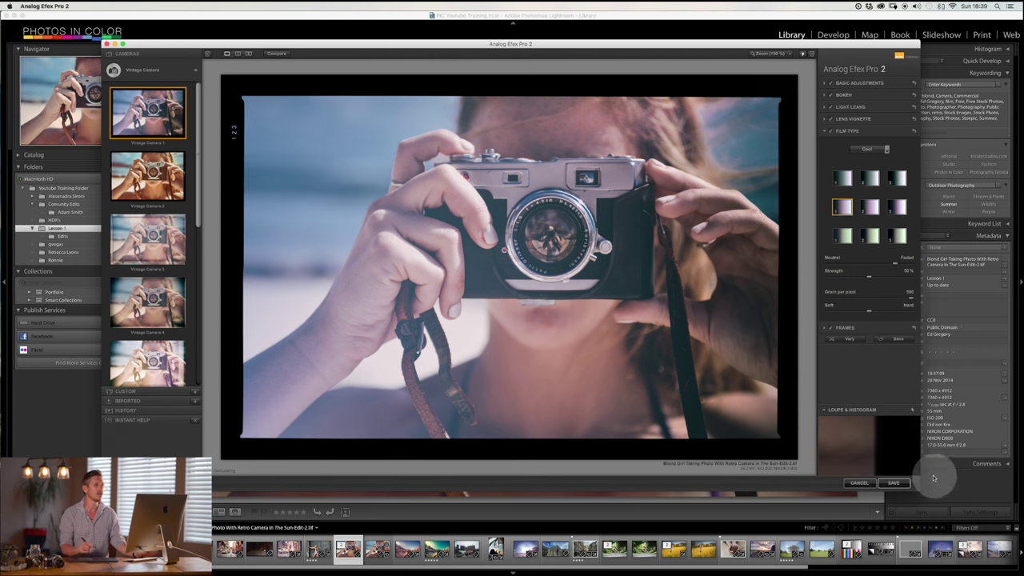
{"action": "left_click", "coordinate": [893, 132]}
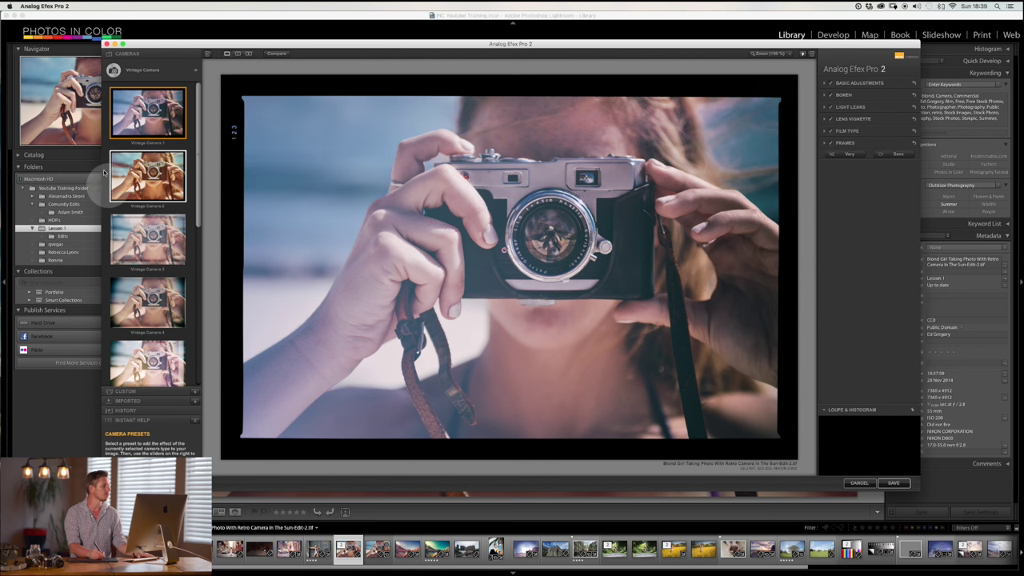
Switch to the Multilens camera, apply its Multilens 1 preset, and use the four-panel grid layout
{"action": "left_click", "coordinate": [190, 70]}
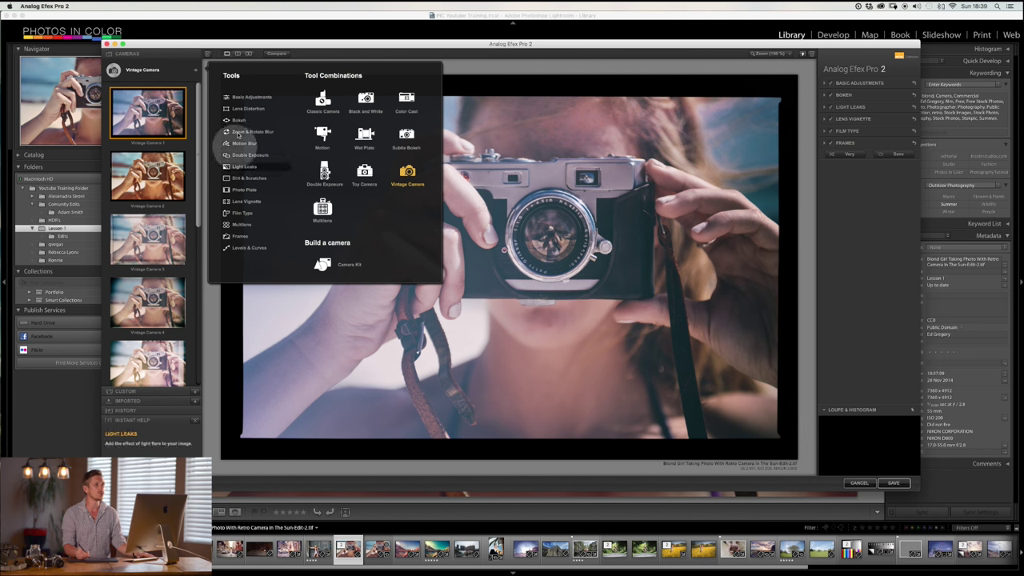
{"action": "left_click", "coordinate": [322, 210]}
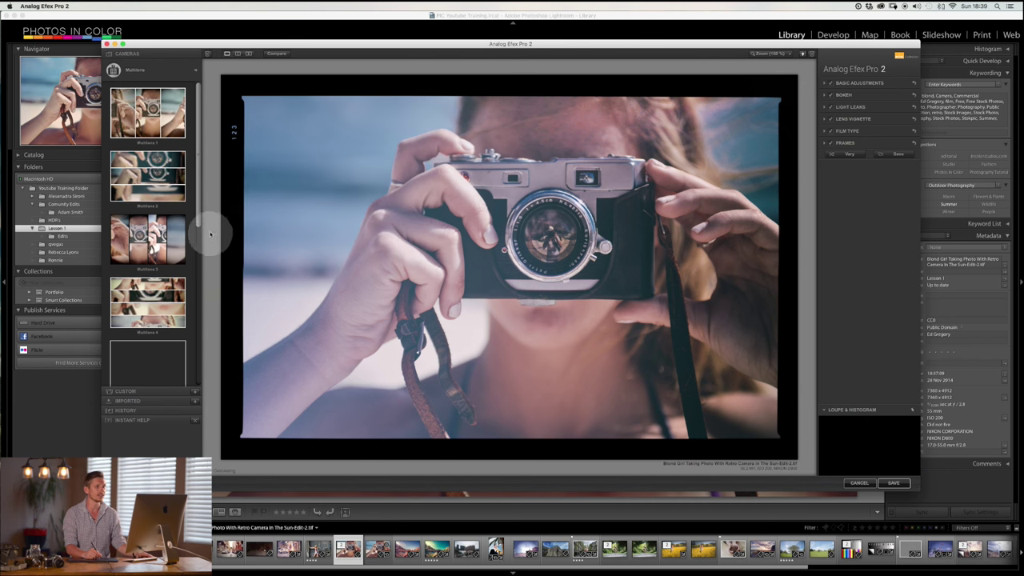
{"action": "left_click", "coordinate": [157, 142]}
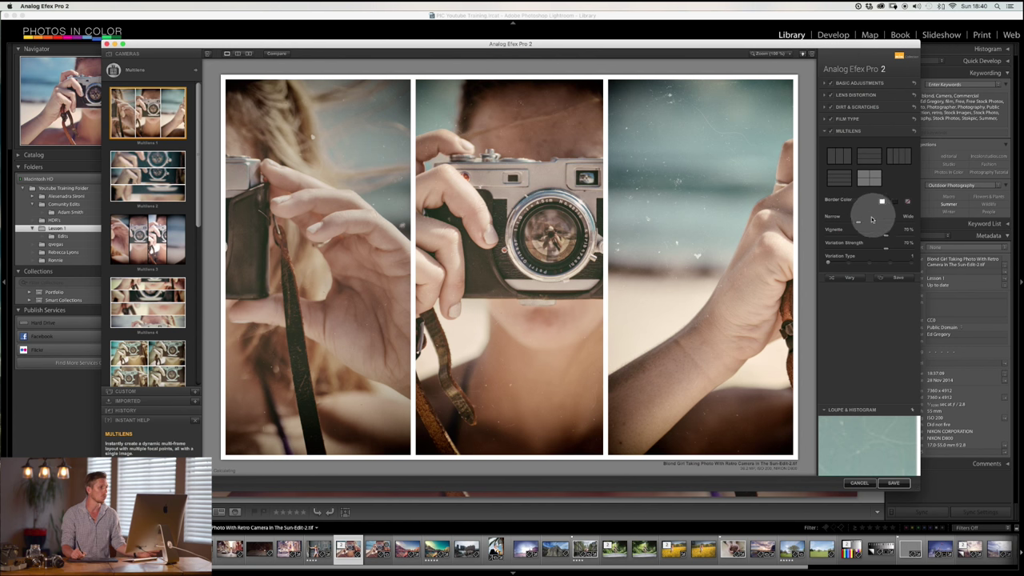
{"action": "left_click", "coordinate": [141, 364]}
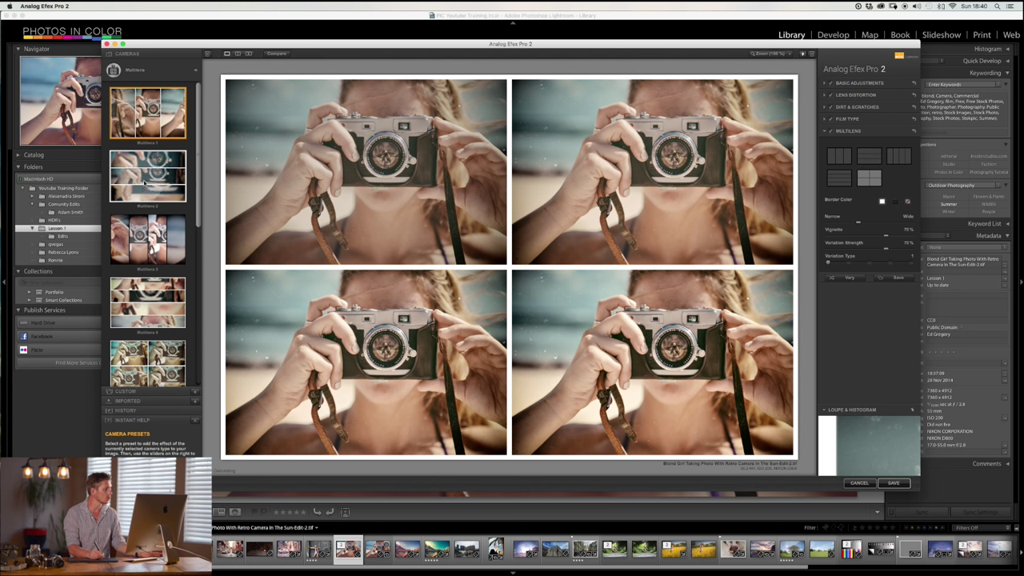
Switch from Multilens to the single Basic Adjustments tool and set Detail Extraction to 30%
{"action": "left_click", "coordinate": [154, 70]}
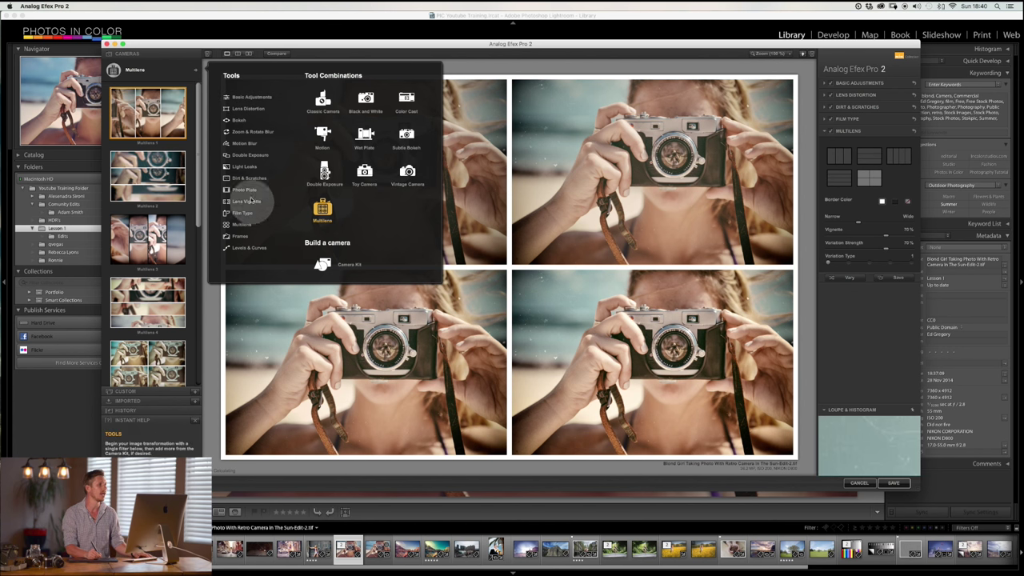
{"action": "left_click", "coordinate": [247, 98]}
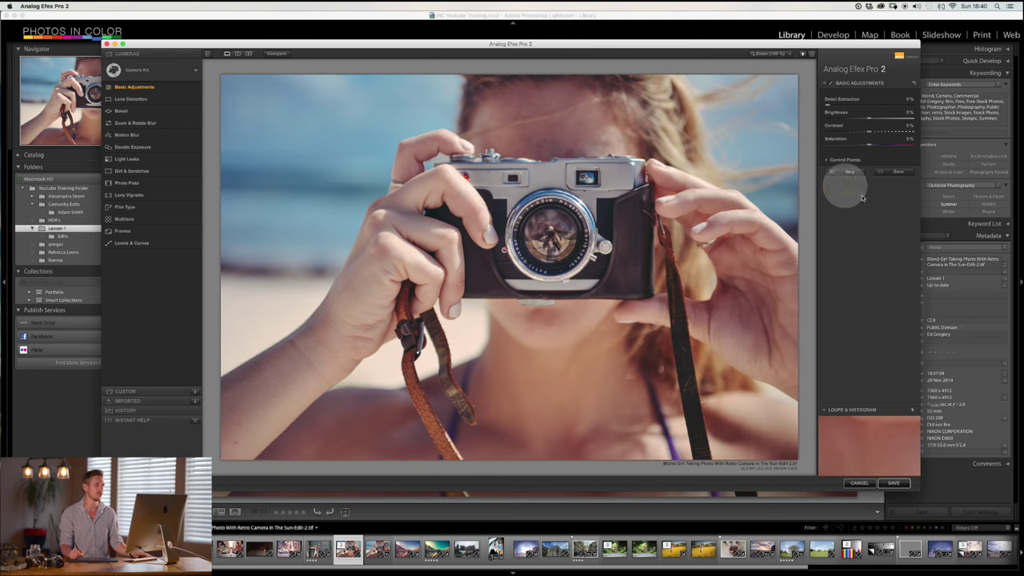
{"action": "left_click", "coordinate": [160, 90]}
{"action": "left_click_drag", "start_coordinate": [862, 104], "coordinate": [897, 105]}
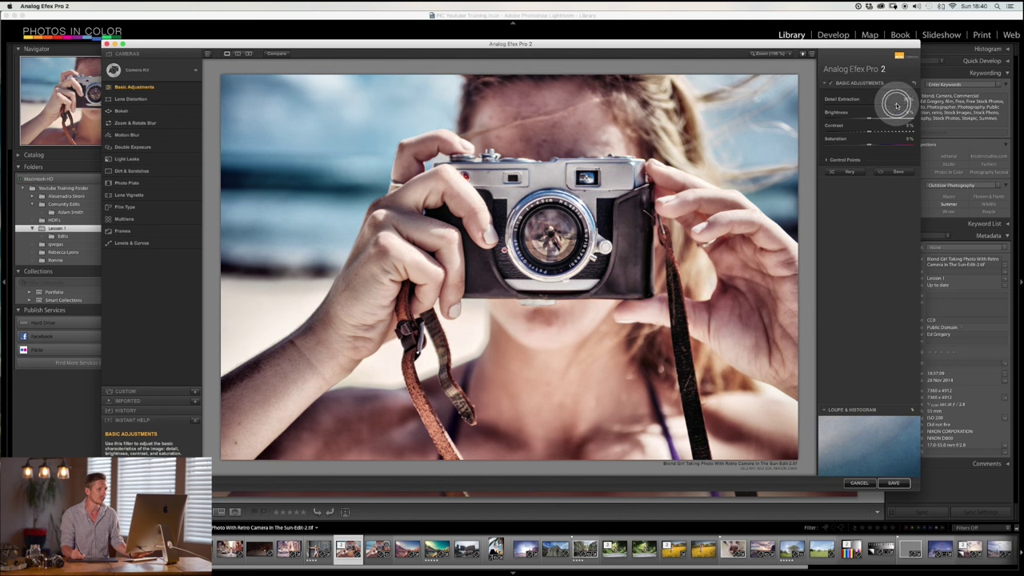
{"action": "left_click", "coordinate": [858, 111]}
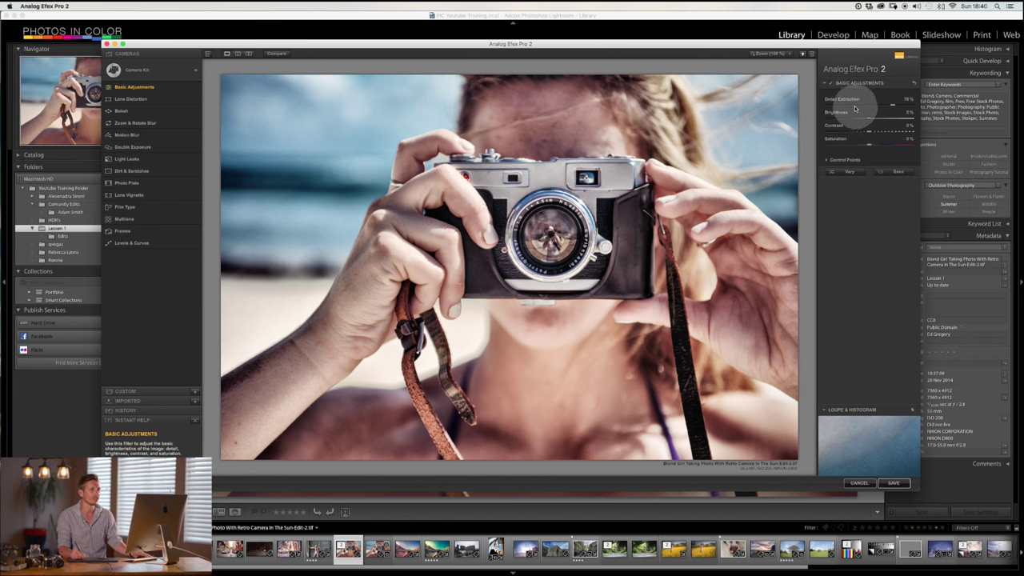
{"action": "left_click", "coordinate": [855, 108]}
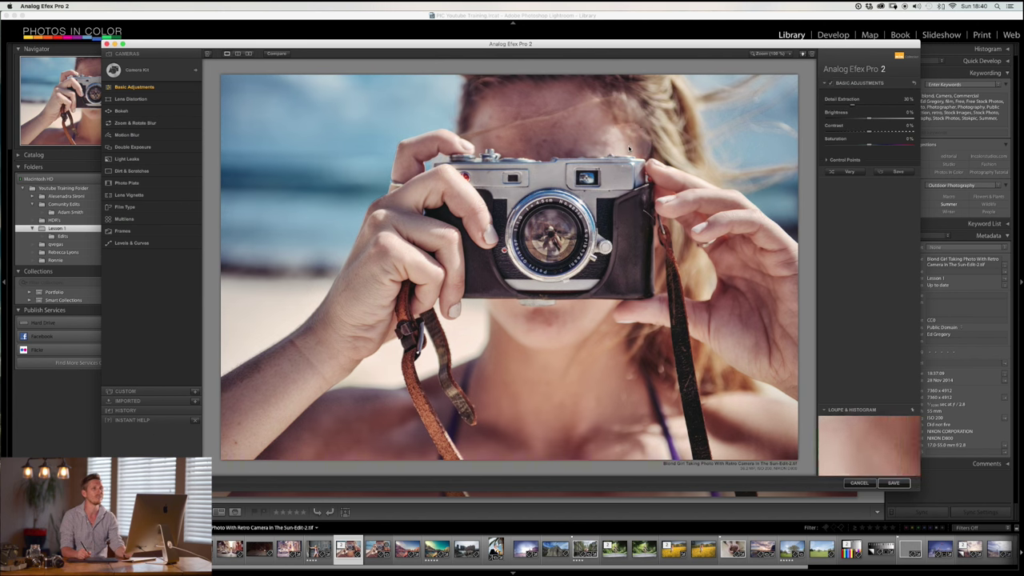
Try Brightness at 36% and Contrast at -48%, reset both to zero, and lower Saturation slightly below zero
{"action": "left_click", "coordinate": [752, 79]}
{"action": "left_click", "coordinate": [851, 101]}
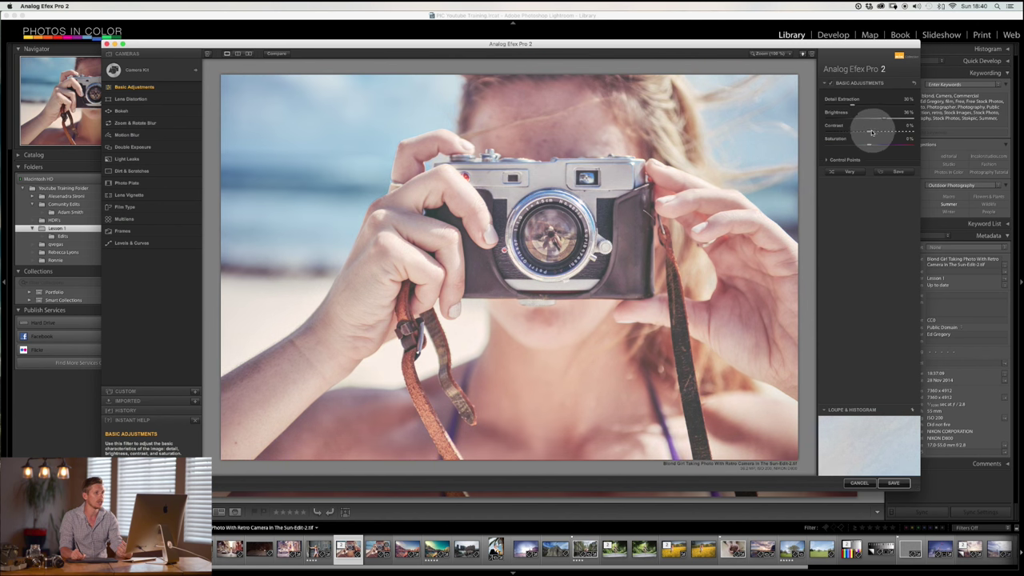
{"action": "left_click", "coordinate": [849, 130]}
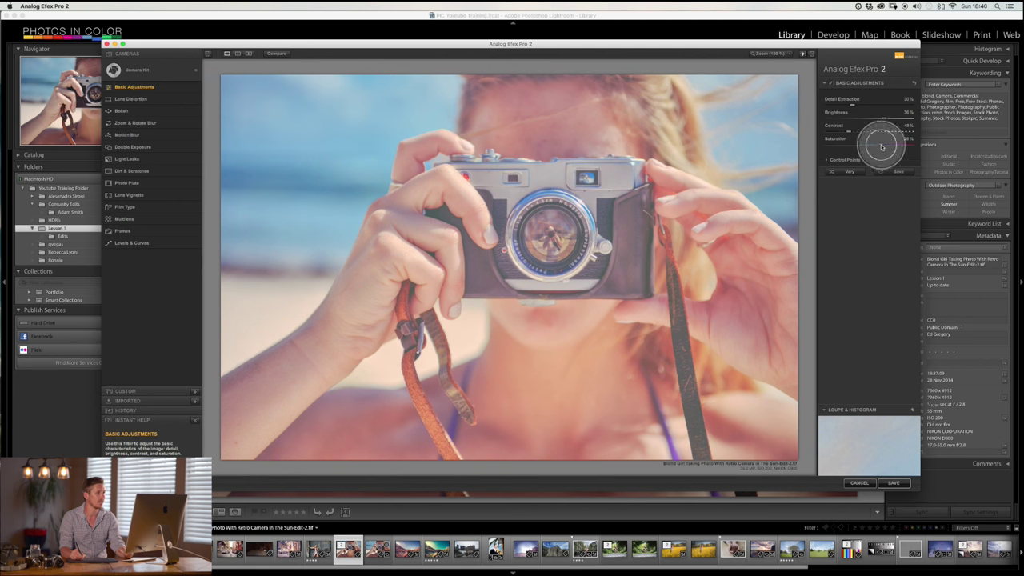
{"action": "left_click_drag", "start_coordinate": [877, 146], "coordinate": [860, 132]}
{"action": "double_click", "coordinate": [885, 118]}
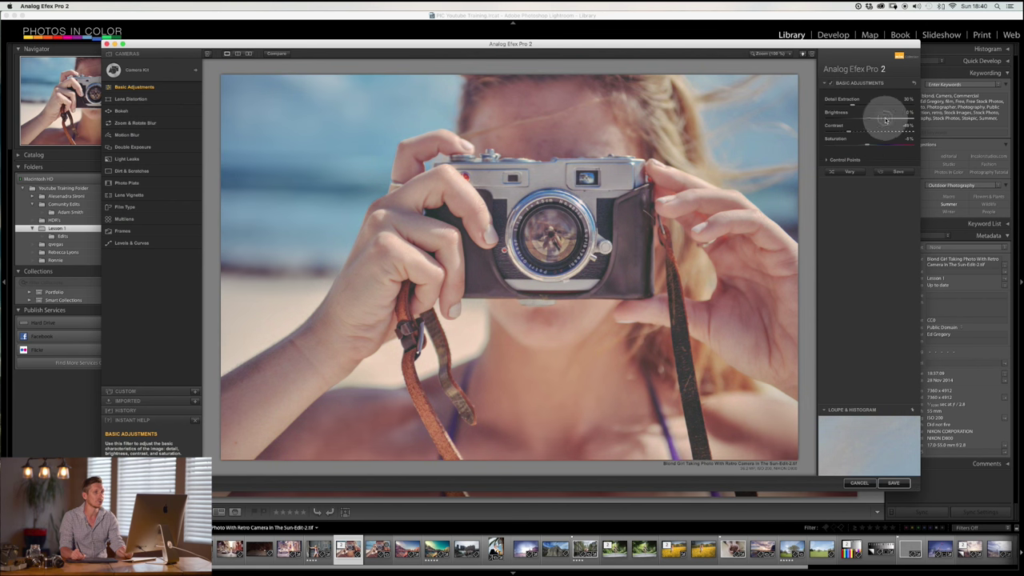
{"action": "double_click", "coordinate": [845, 130]}
Add a control point on the blurred blue background, set its size to 100% and raise its saturation to the maximum
{"action": "left_click", "coordinate": [839, 160]}
{"action": "left_click", "coordinate": [850, 178]}
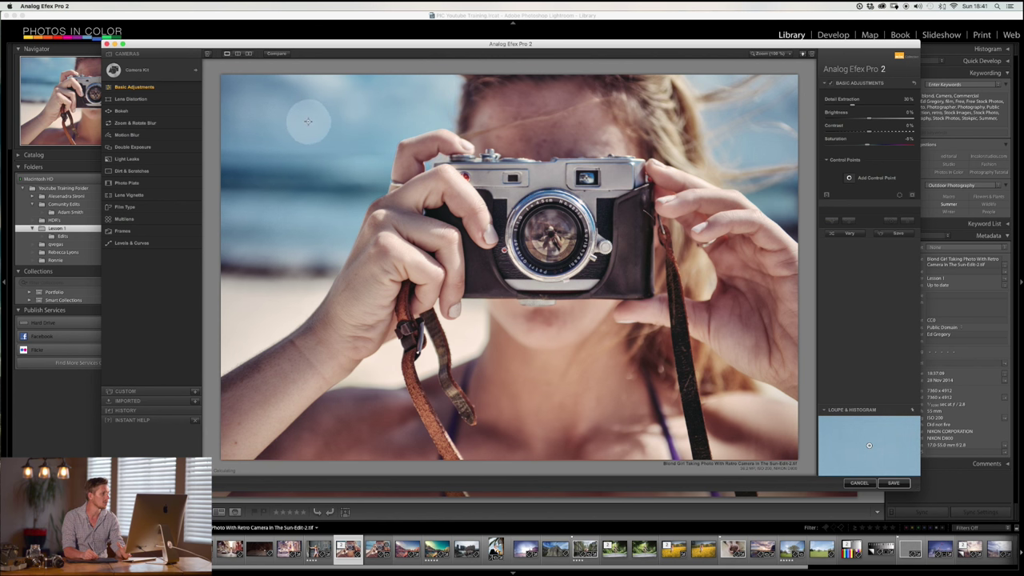
{"action": "left_click_drag", "start_coordinate": [310, 120], "coordinate": [292, 120]}
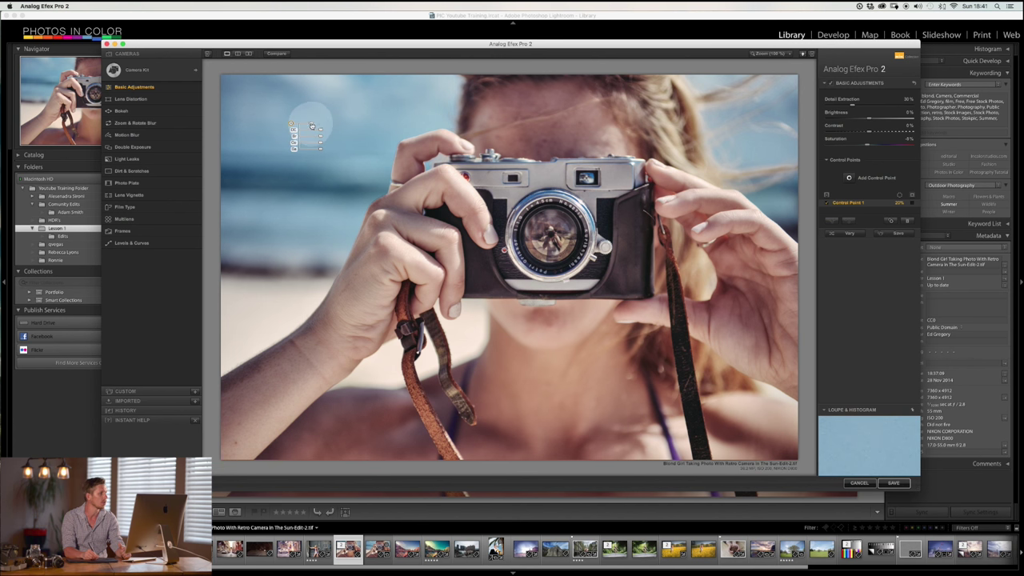
{"action": "left_click", "coordinate": [328, 122]}
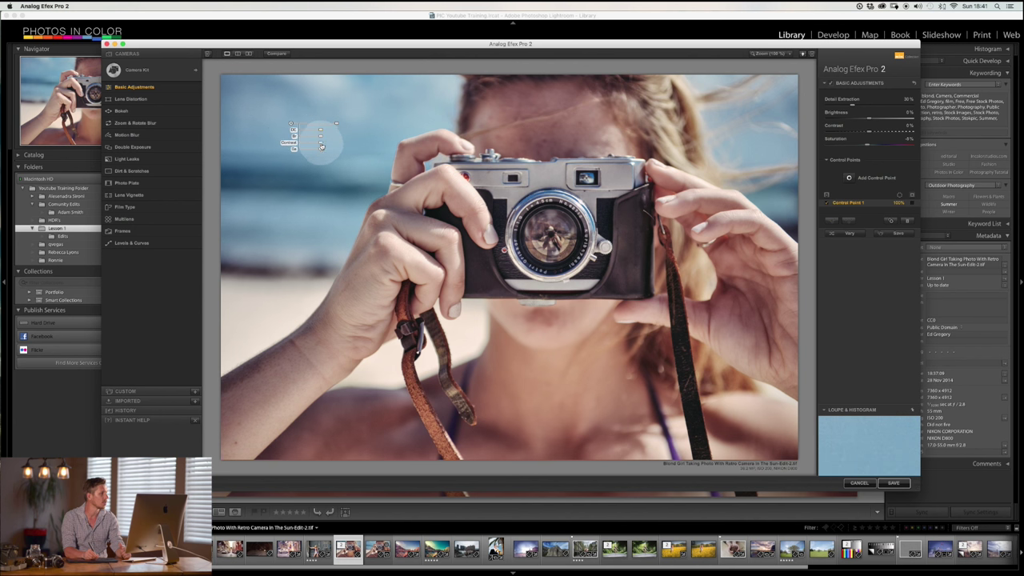
{"action": "left_click_drag", "start_coordinate": [321, 150], "coordinate": [346, 154]}
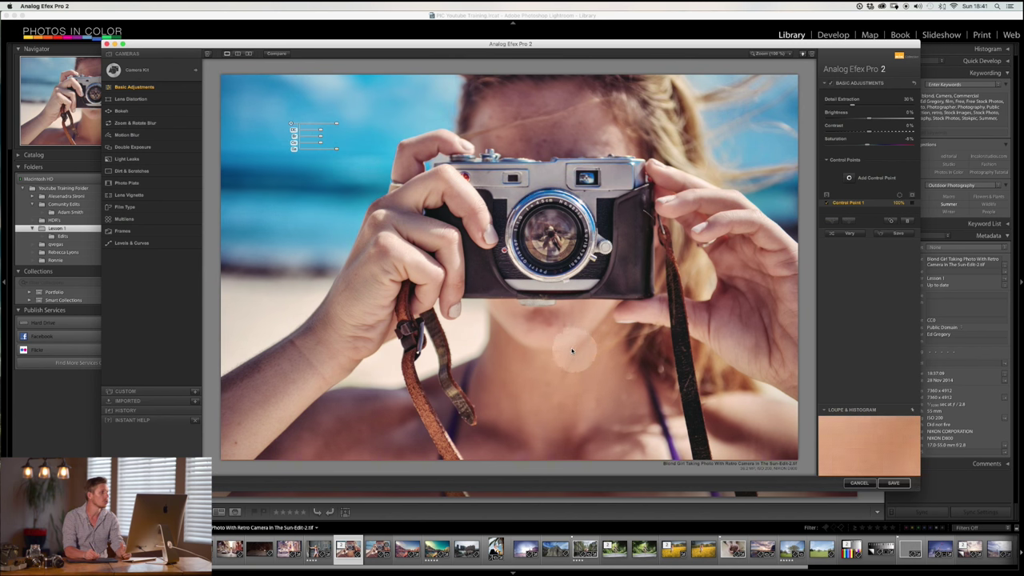
Move the control point onto the woman's chest and back to the blue background, and turn Basic Adjustments off
{"action": "left_click_drag", "start_coordinate": [292, 122], "coordinate": [544, 382]}
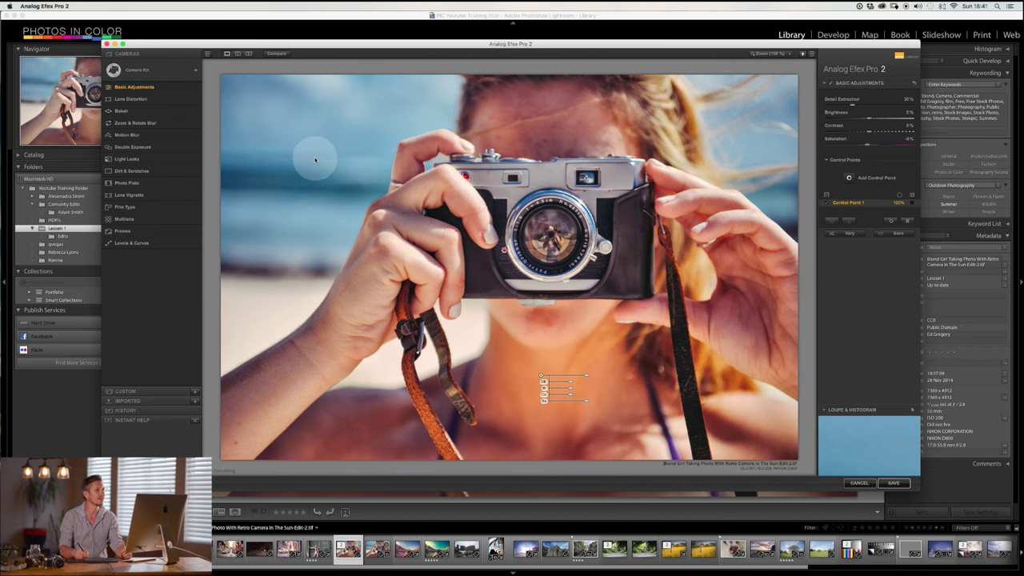
{"action": "left_click_drag", "start_coordinate": [543, 374], "coordinate": [268, 115]}
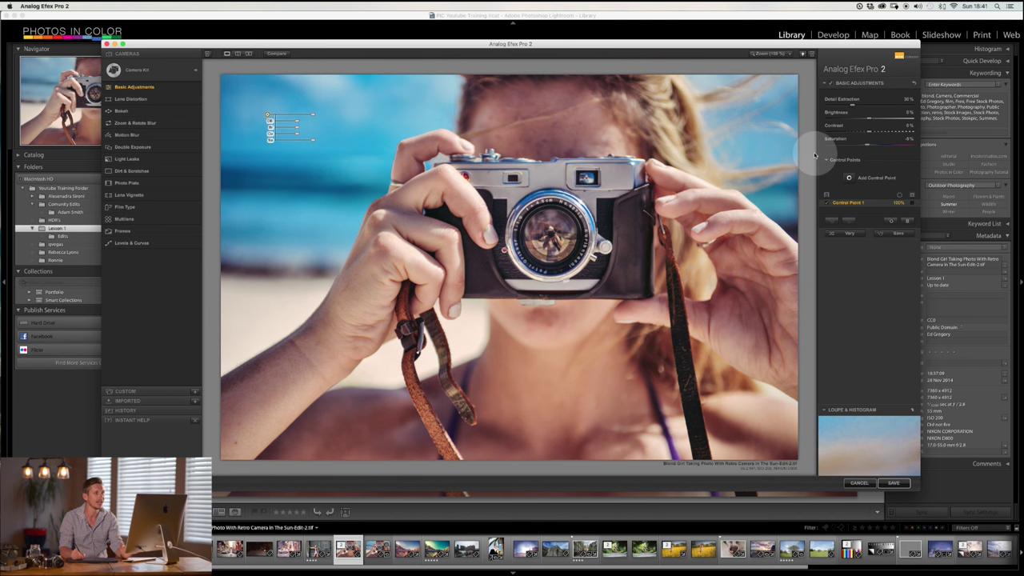
{"action": "left_click", "coordinate": [831, 84]}
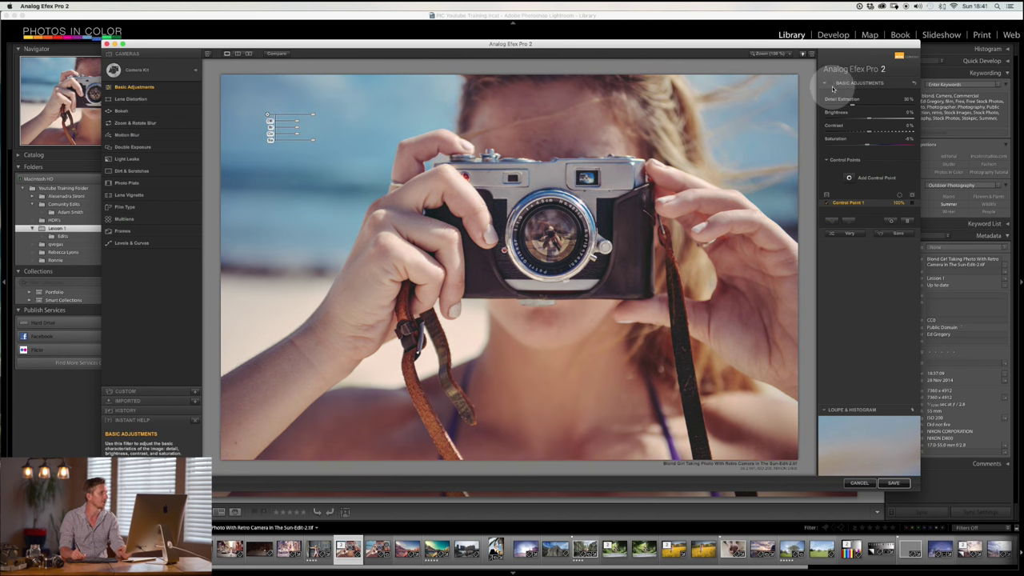
{"action": "left_click", "coordinate": [173, 112]}
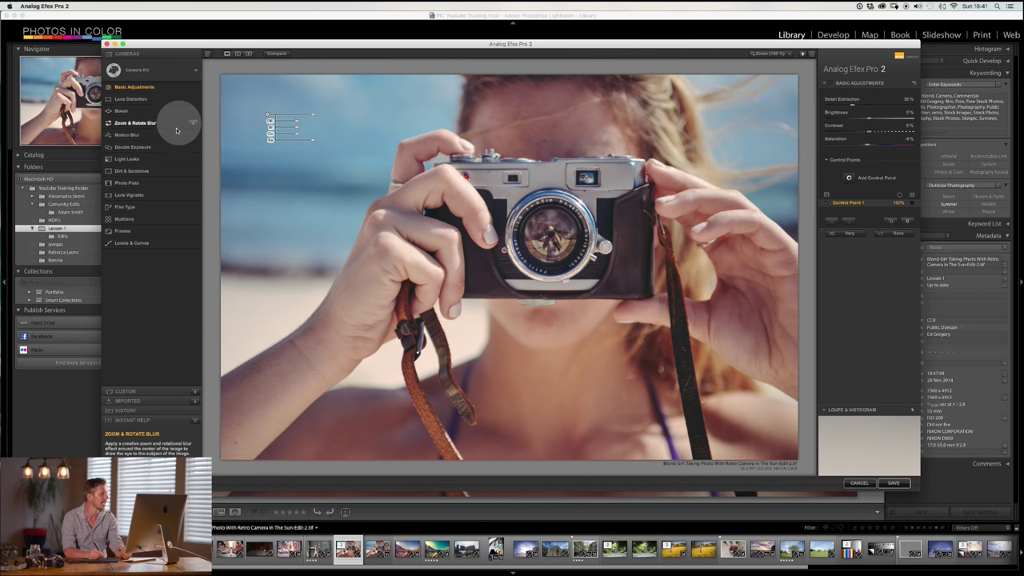
Switch to the Lens Distortion tool, try strong pincushion and barrel distortion, and return the distortion to near neutral
{"action": "left_click", "coordinate": [136, 99]}
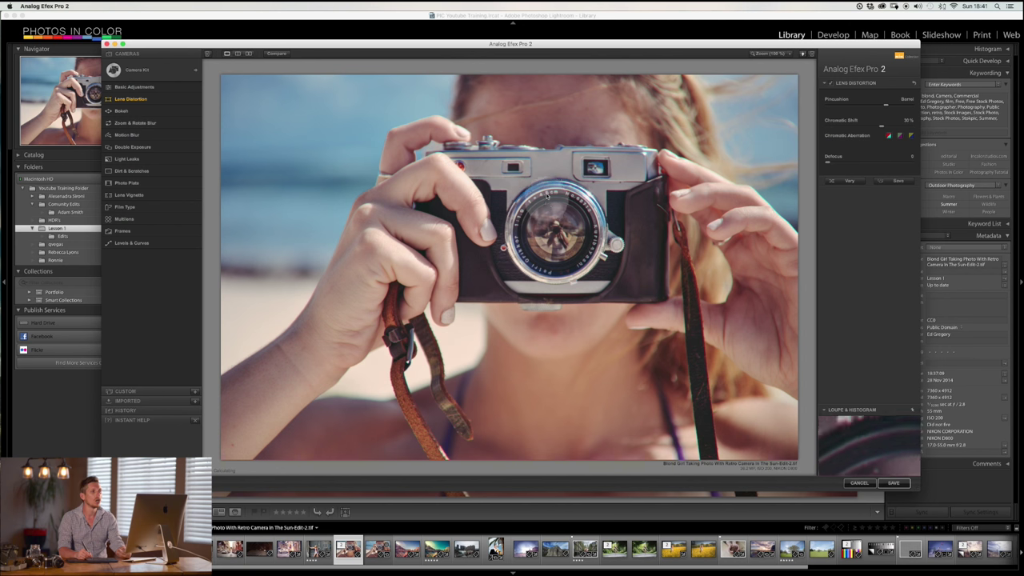
{"action": "left_click", "coordinate": [884, 106]}
{"action": "left_click_drag", "start_coordinate": [887, 107], "coordinate": [795, 111]}
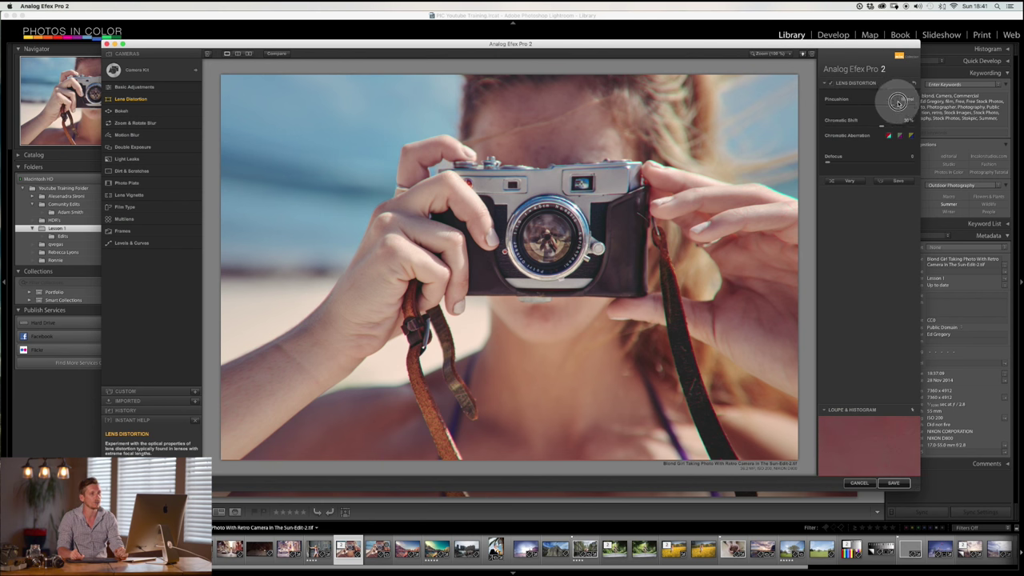
{"action": "left_click_drag", "start_coordinate": [910, 107], "coordinate": [914, 109]}
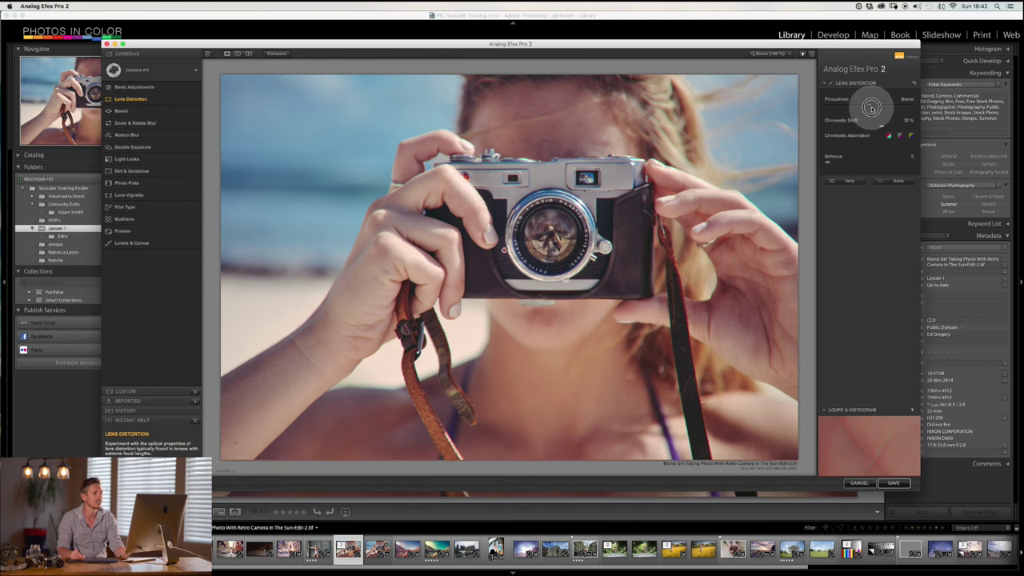
{"action": "left_click_drag", "start_coordinate": [871, 106], "coordinate": [862, 118]}
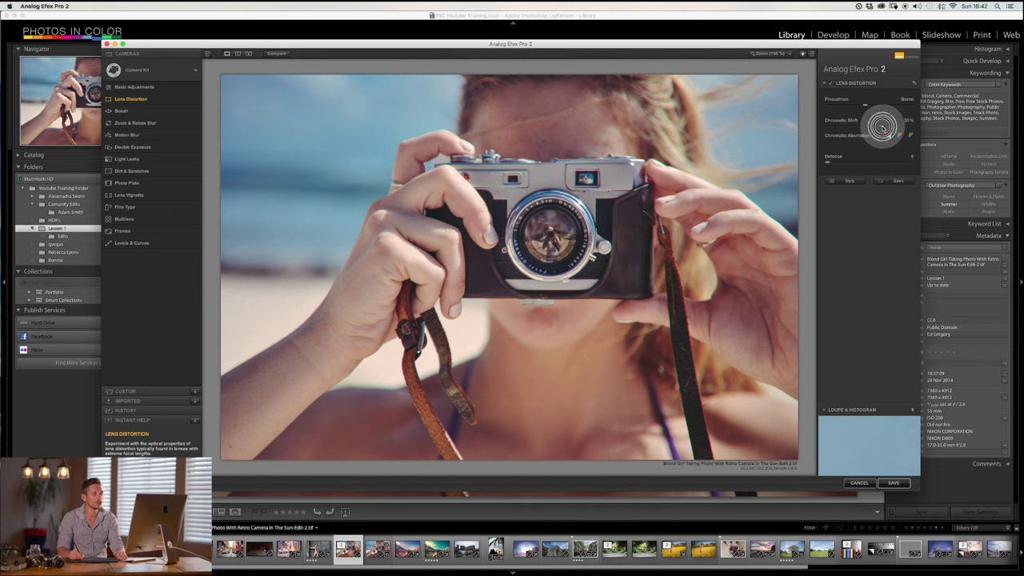
Set Chromatic Shift to 100%, try the other Chromatic Aberration colour pairs, and raise Defocus to just above 50
{"action": "left_click", "coordinate": [913, 126]}
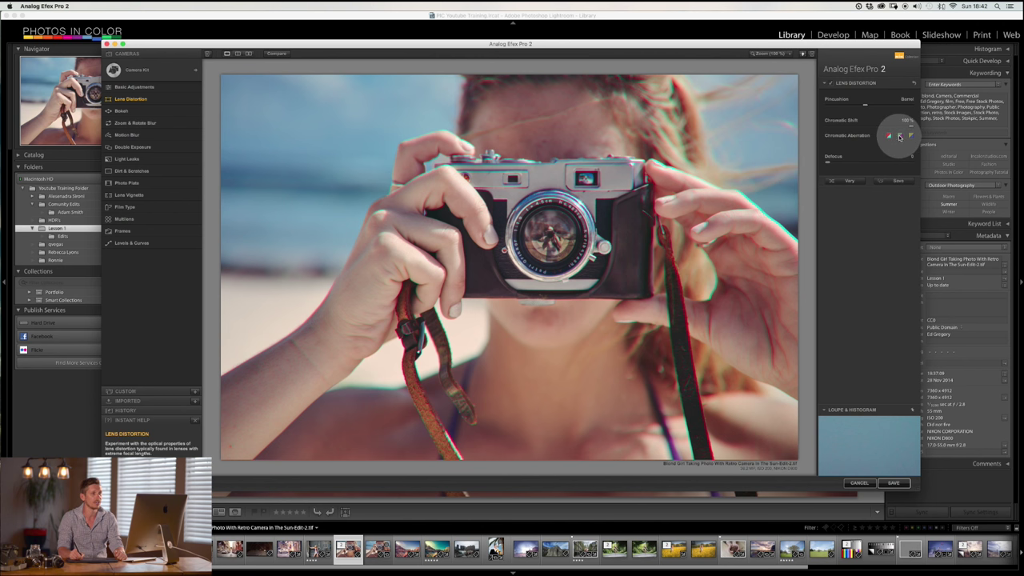
{"action": "left_click_drag", "start_coordinate": [899, 136], "coordinate": [911, 137]}
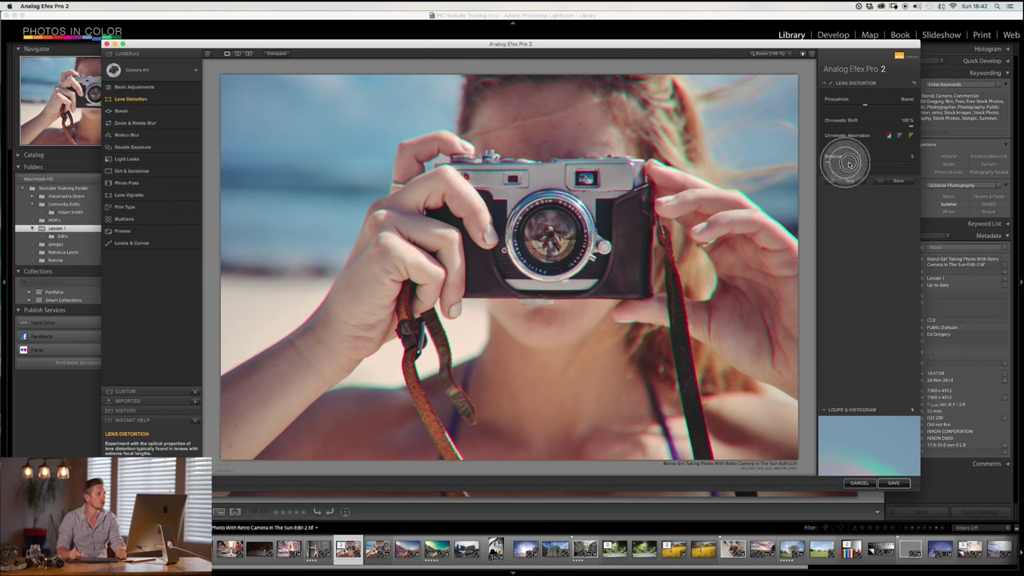
{"action": "left_click_drag", "start_coordinate": [865, 160], "coordinate": [911, 159]}
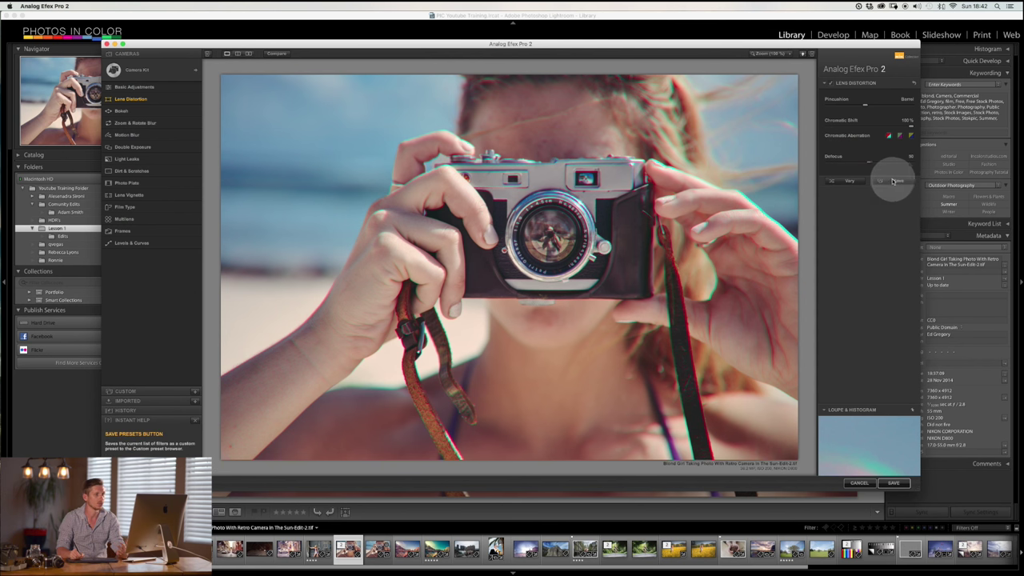
{"action": "left_click_drag", "start_coordinate": [868, 160], "coordinate": [910, 160]}
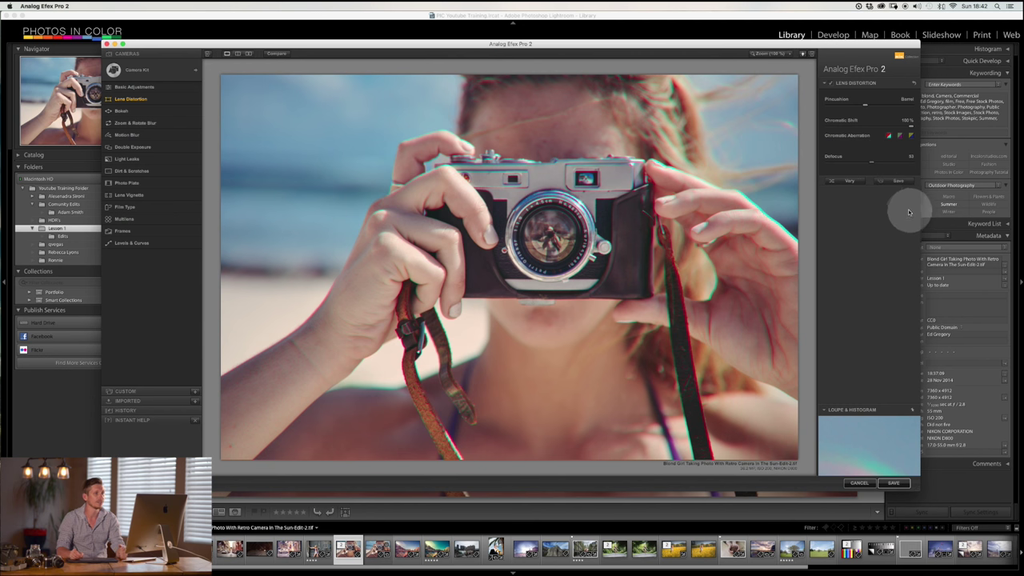
Randomly vary the Lens Distortion settings twice, and open the custom preset naming dialog and dismiss it unsaved
{"action": "left_click", "coordinate": [849, 181]}
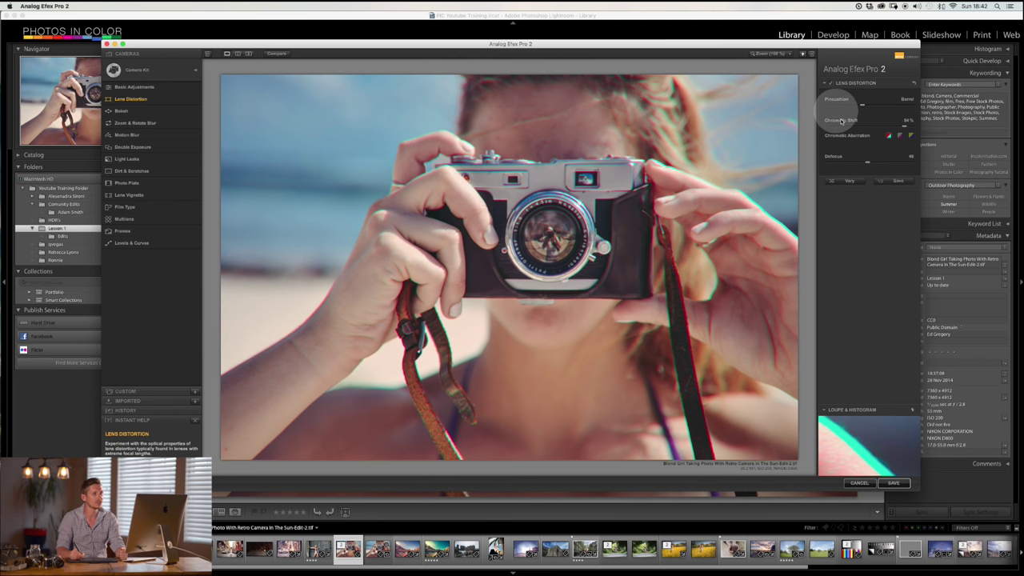
{"action": "left_click", "coordinate": [847, 181]}
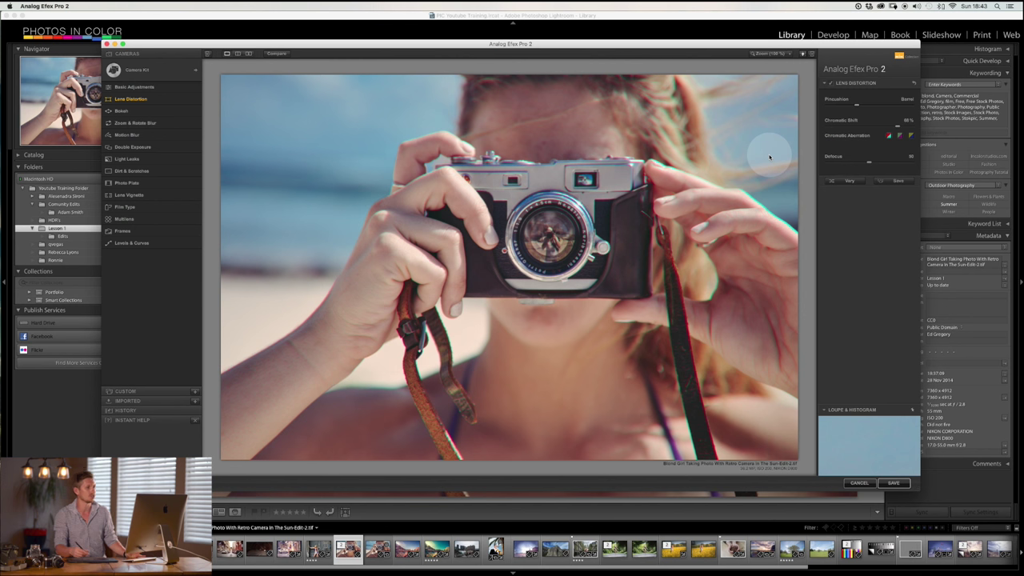
{"action": "left_click", "coordinate": [899, 181]}
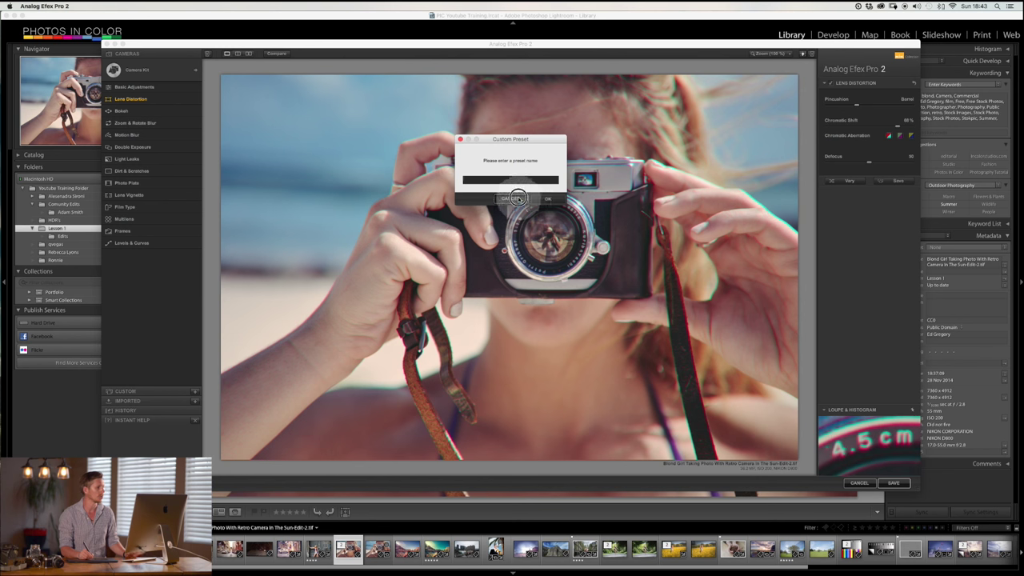
{"action": "left_click", "coordinate": [545, 200]}
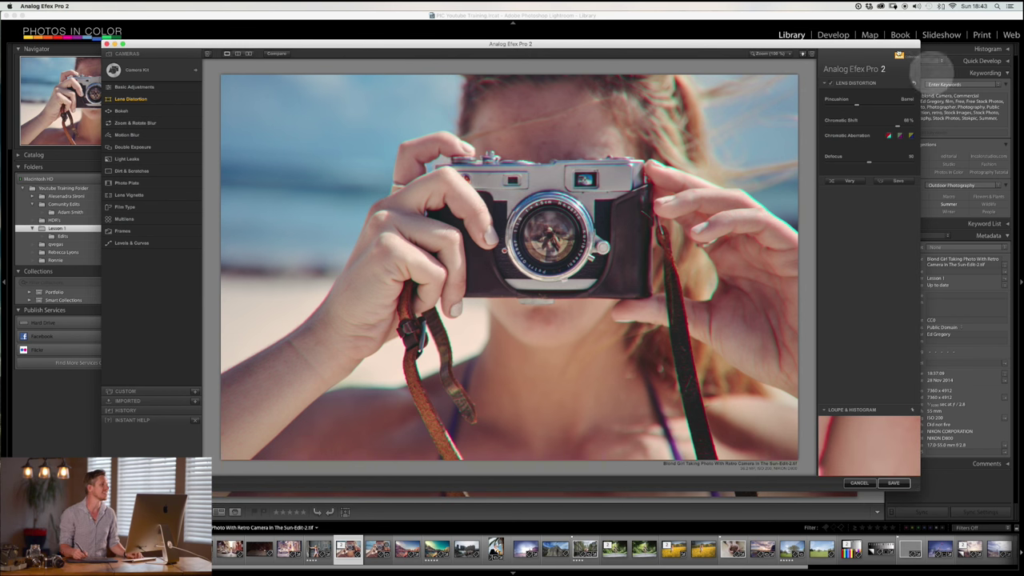
Switch to the Bokeh tool, centre the focus ellipse on the camera lens, and enlarge it to cover the camera body
{"action": "left_click", "coordinate": [137, 110]}
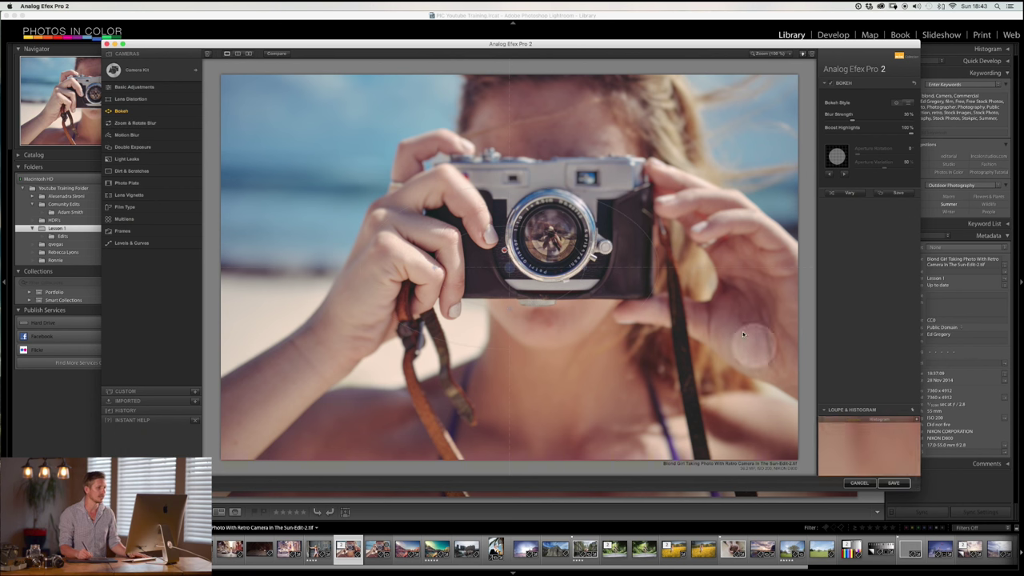
{"action": "mouse_move", "coordinate": [543, 216]}
{"action": "left_click_drag", "start_coordinate": [542, 216], "coordinate": [547, 227]}
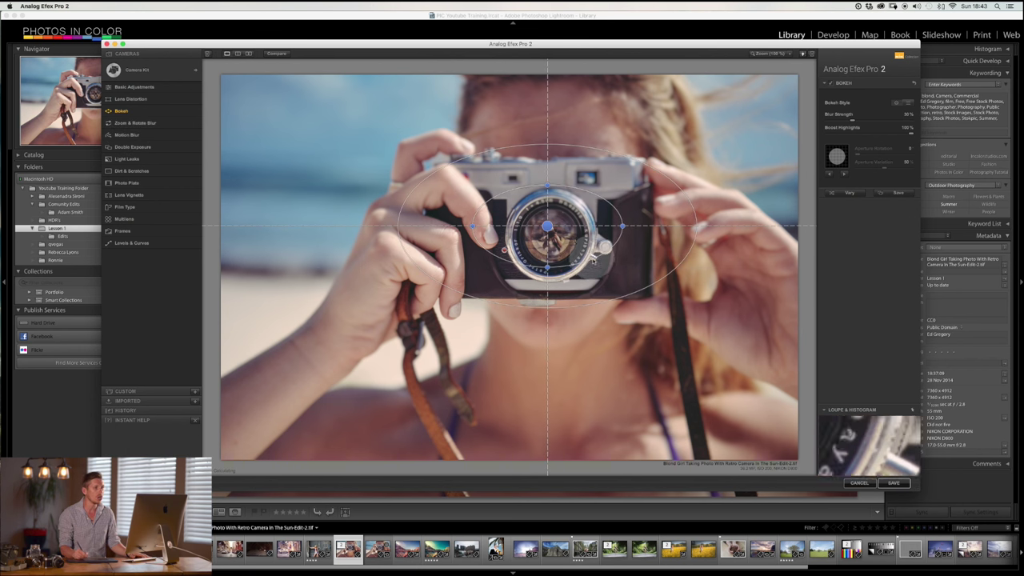
{"action": "left_click_drag", "start_coordinate": [550, 181], "coordinate": [548, 146]}
{"action": "left_click_drag", "start_coordinate": [629, 224], "coordinate": [651, 226]}
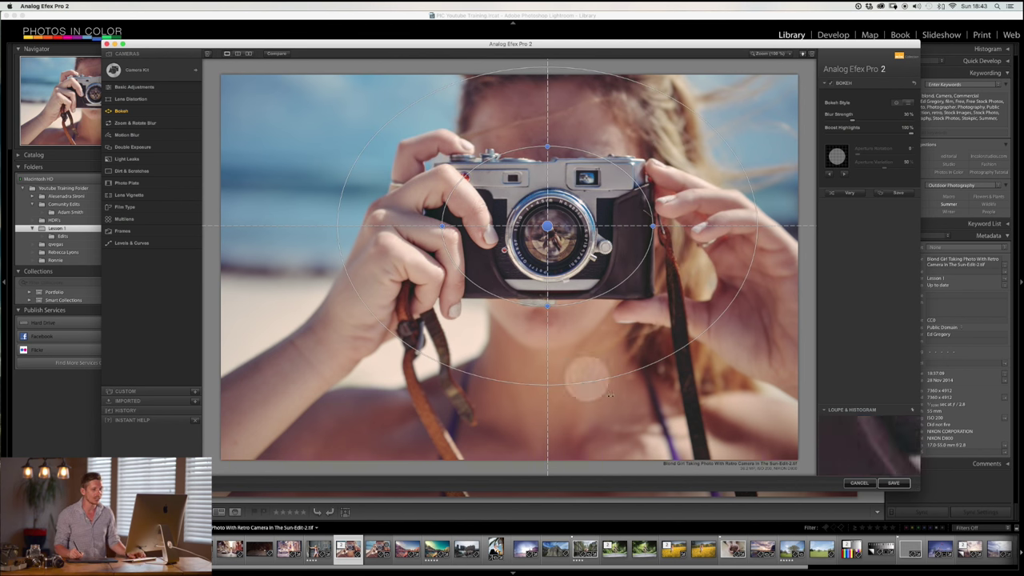
Cancel the Analog Efex edit, paint a small spot on the sea with Lightroom's Adjustment Brush, and raise its contrast, highlights, shadows, whites and blacks to 100
{"action": "left_click", "coordinate": [862, 485]}
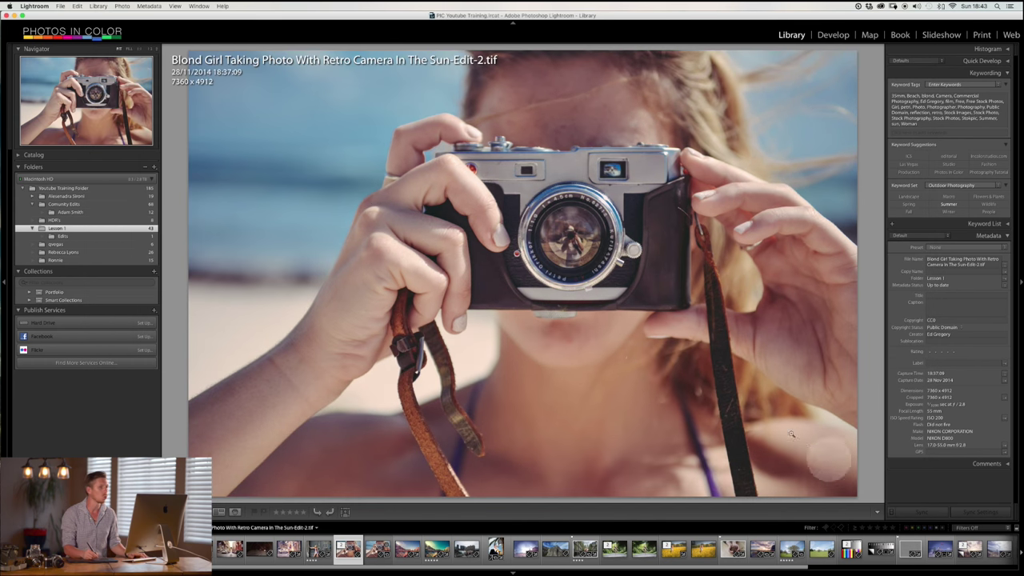
{"action": "left_click", "coordinate": [831, 36]}
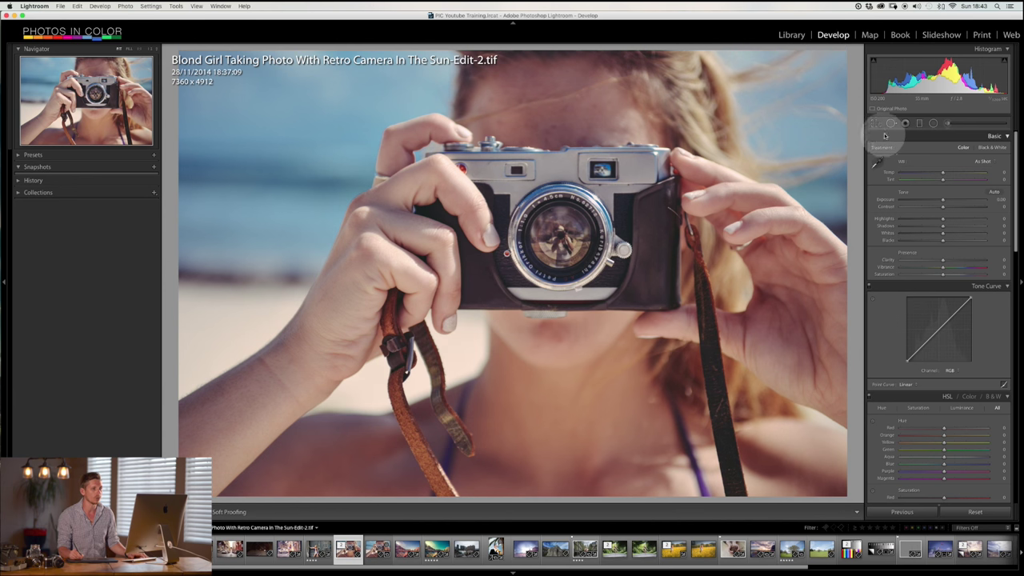
{"action": "left_click", "coordinate": [947, 123]}
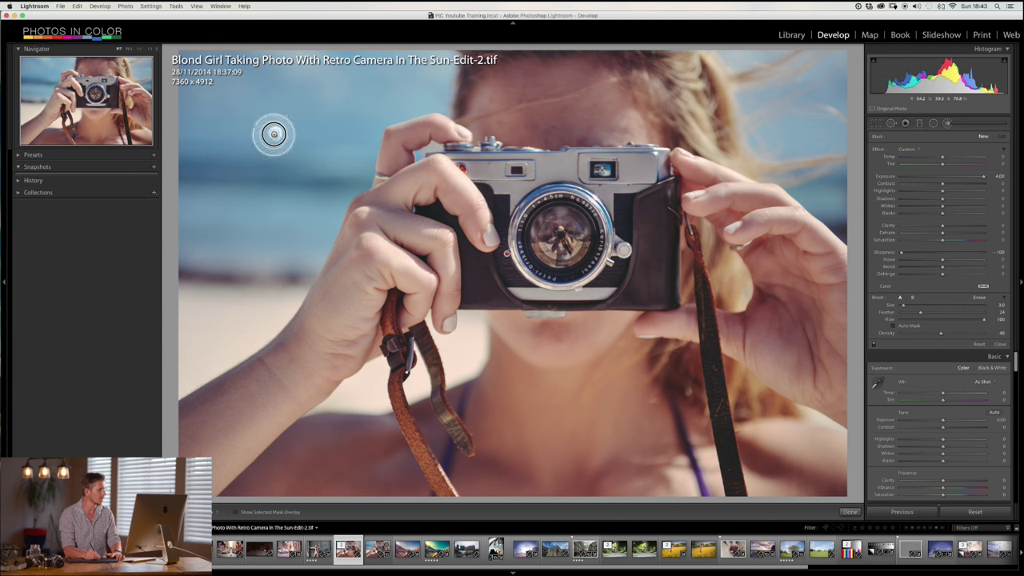
{"action": "left_click", "coordinate": [274, 133]}
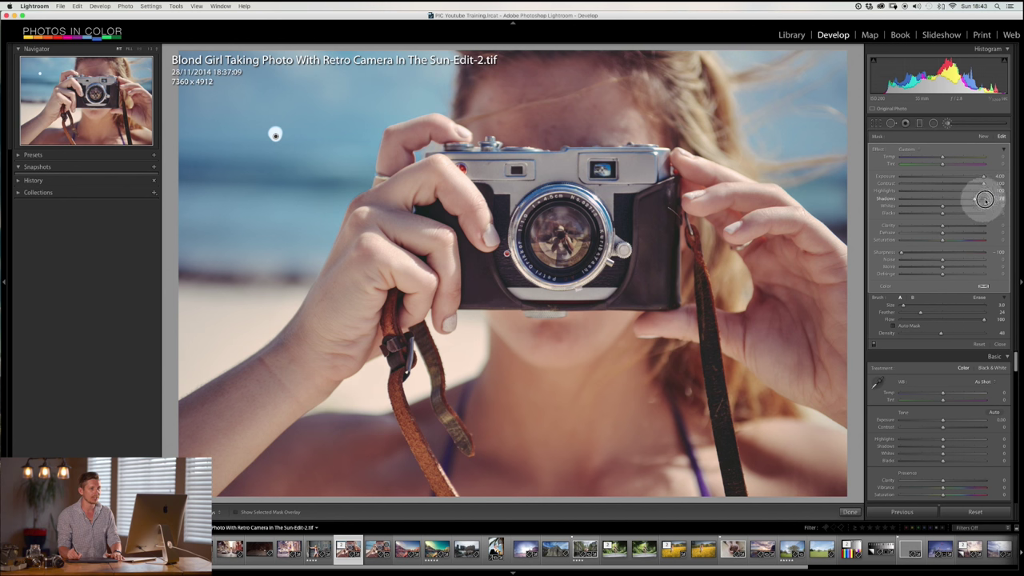
{"action": "left_click_drag", "start_coordinate": [979, 216], "coordinate": [1009, 222]}
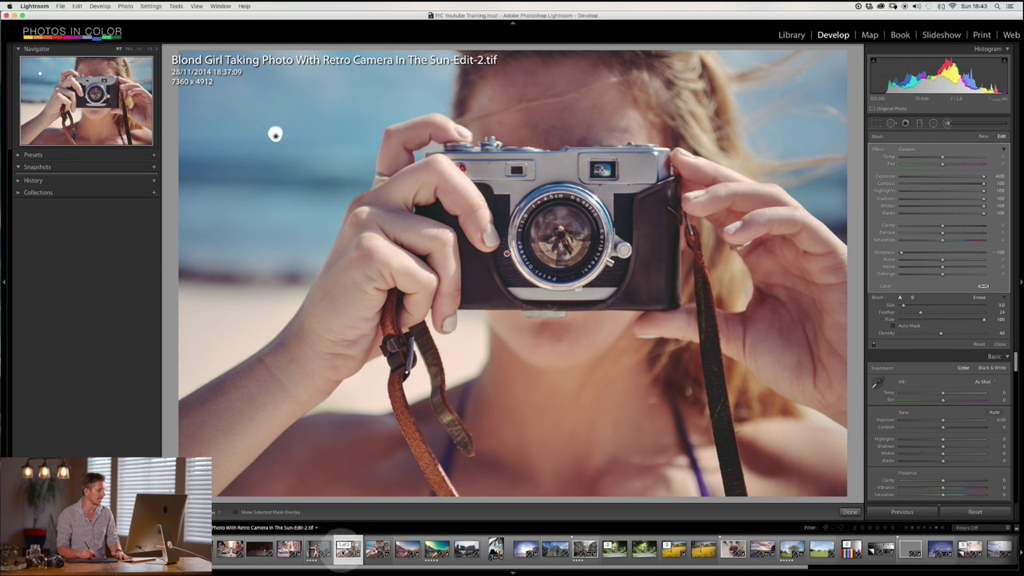
Open the spotted photo in Analog Efex Pro 2 as a copy with Lightroom adjustments
{"action": "right_click", "coordinate": [346, 550]}
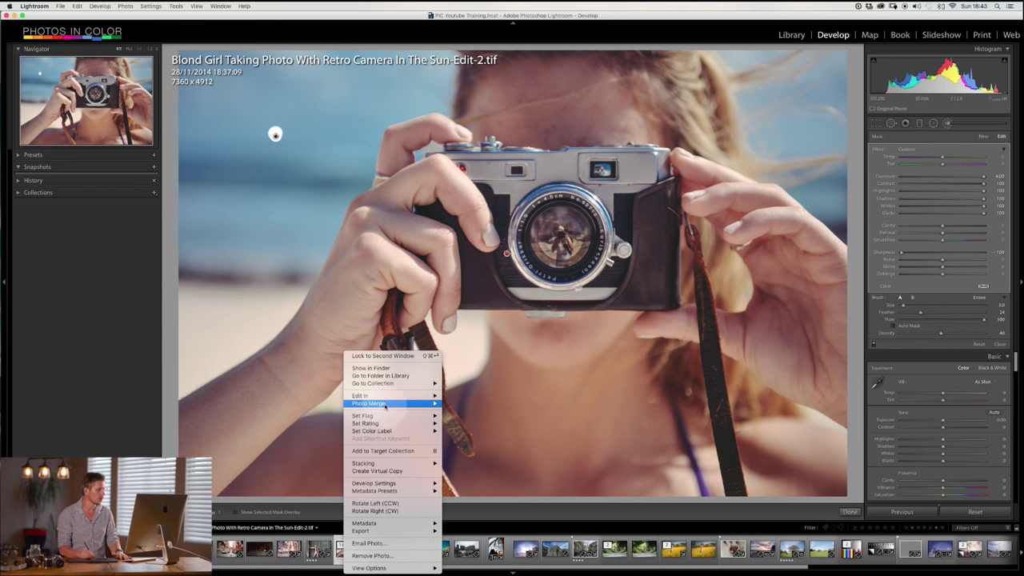
{"action": "mouse_move", "coordinate": [384, 396]}
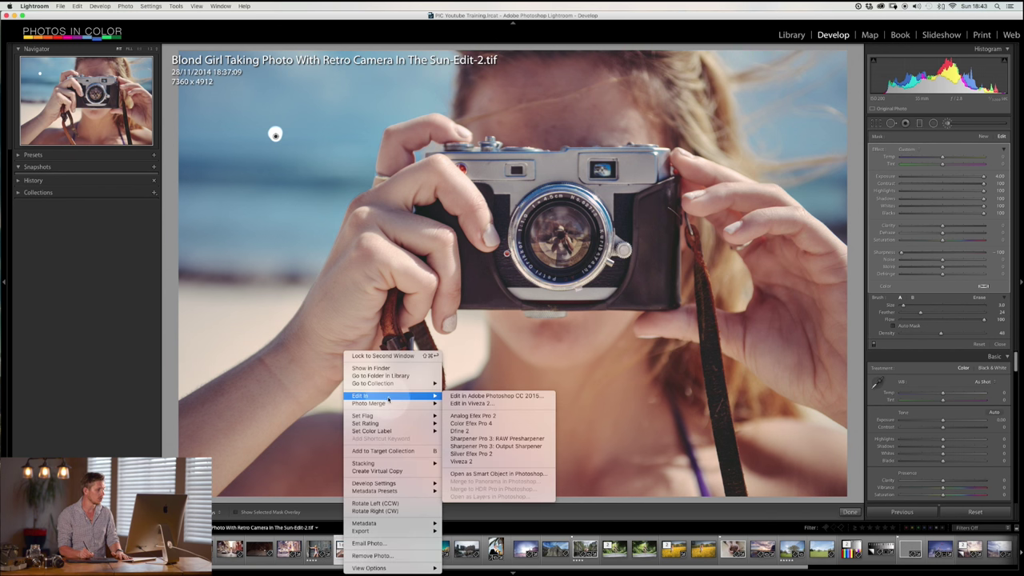
{"action": "left_click", "coordinate": [487, 416]}
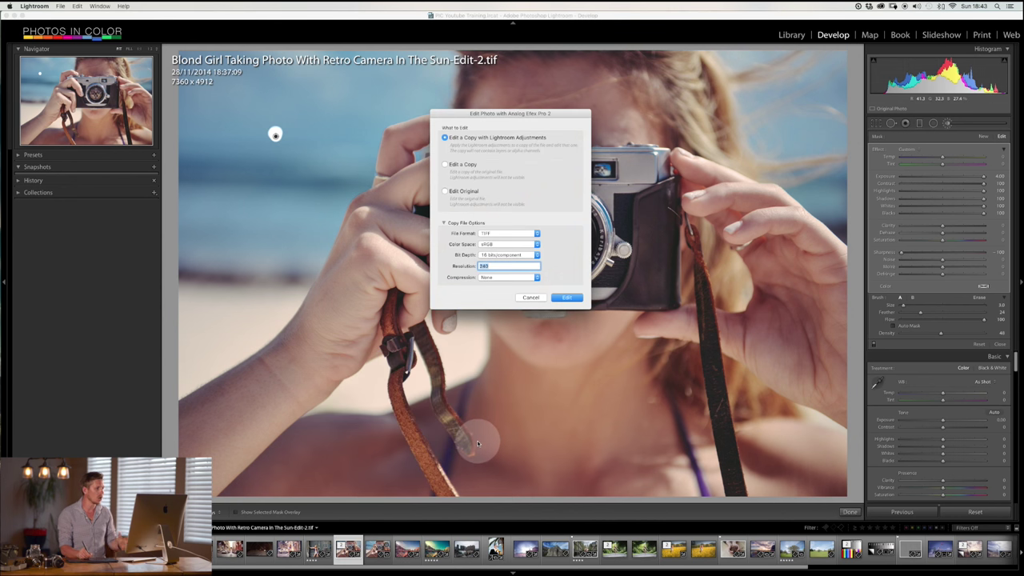
{"action": "left_click", "coordinate": [565, 298]}
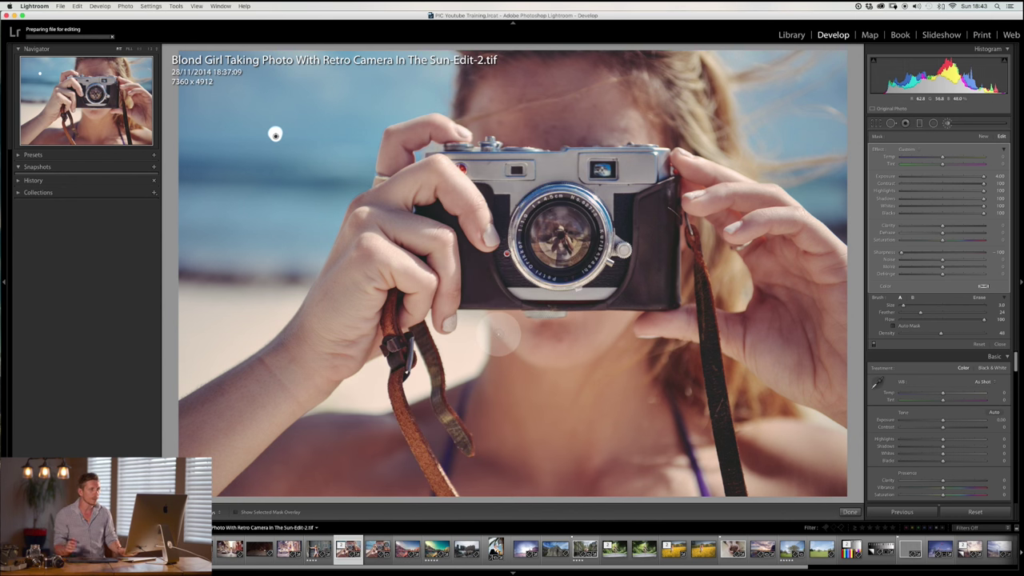
{"action": "left_click", "coordinate": [275, 135]}
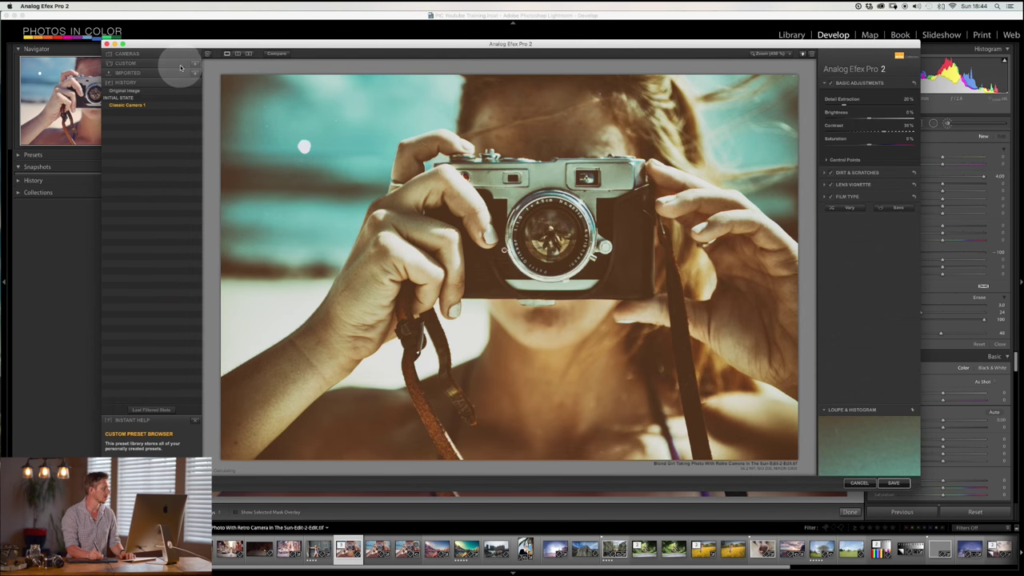
Try the Classic Camera 3 preset on the photo, and switch to the individual Bokeh tool
{"action": "left_click", "coordinate": [183, 58]}
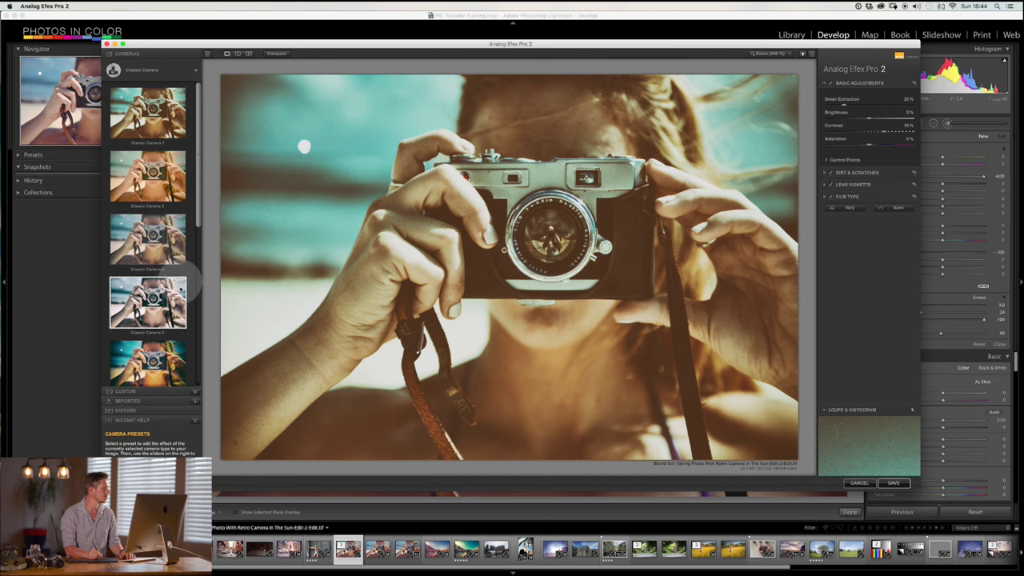
{"action": "left_click", "coordinate": [152, 170]}
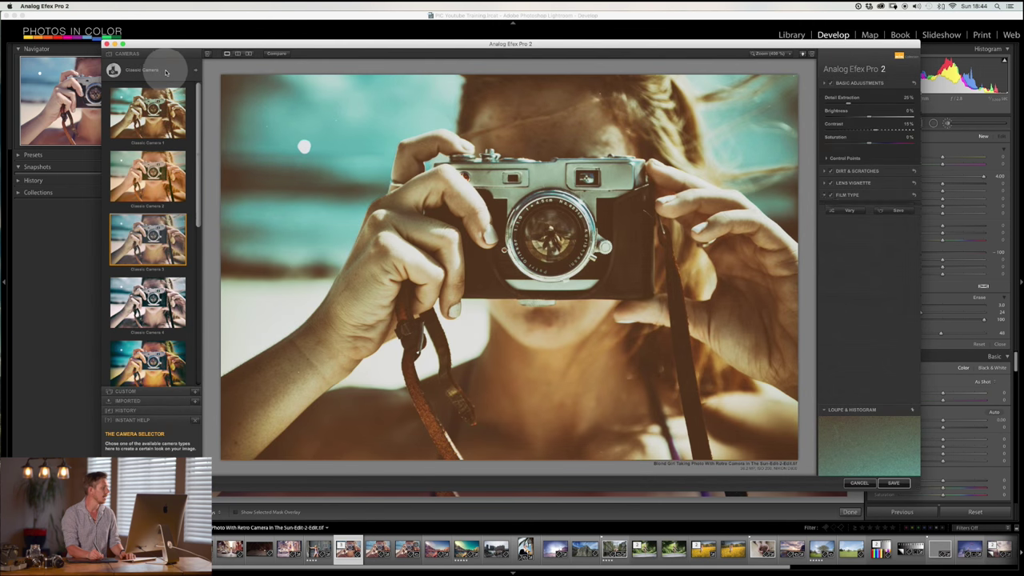
{"action": "left_click", "coordinate": [159, 72]}
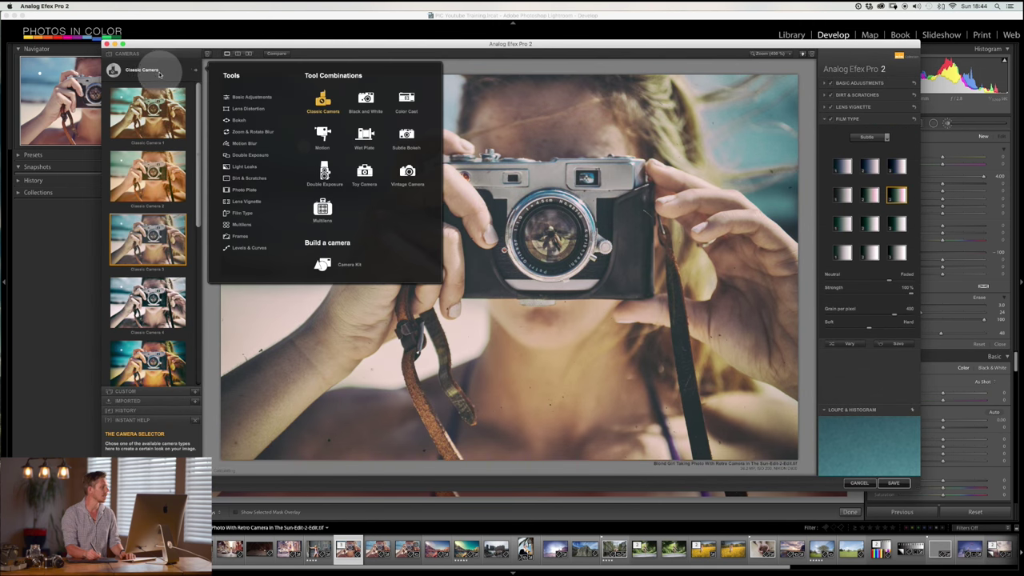
{"action": "left_click", "coordinate": [247, 122]}
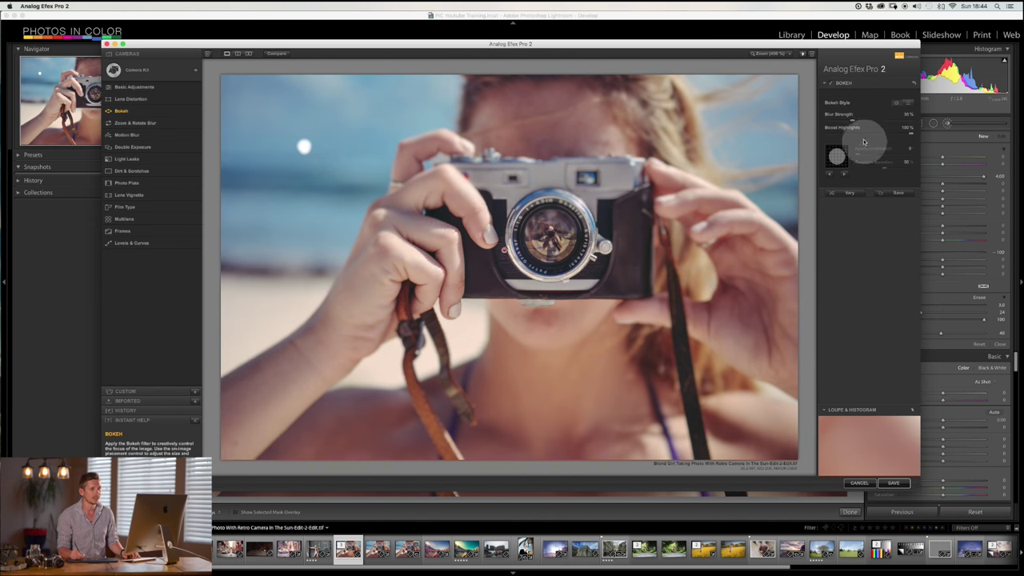
Set the Bokeh Blur Strength to 51%, centre the focus ellipse on the camera lens, and enlarge it to cover the camera body
{"action": "left_click_drag", "start_coordinate": [852, 121], "coordinate": [893, 121]}
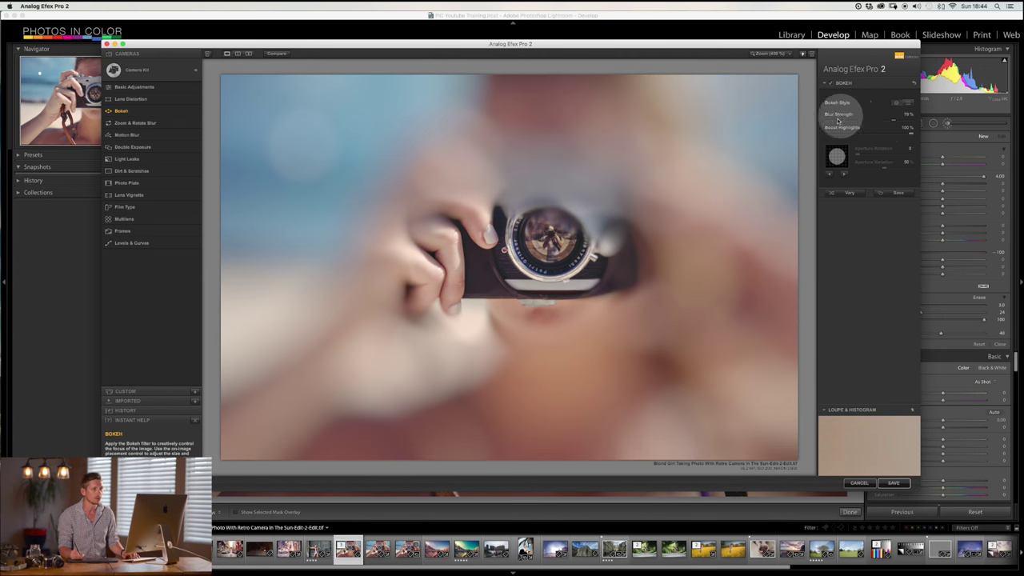
{"action": "mouse_move", "coordinate": [881, 121]}
{"action": "left_mouse_down"}
{"action": "mouse_move", "coordinate": [852, 121]}
{"action": "mouse_move", "coordinate": [869, 121]}
{"action": "left_mouse_up"}
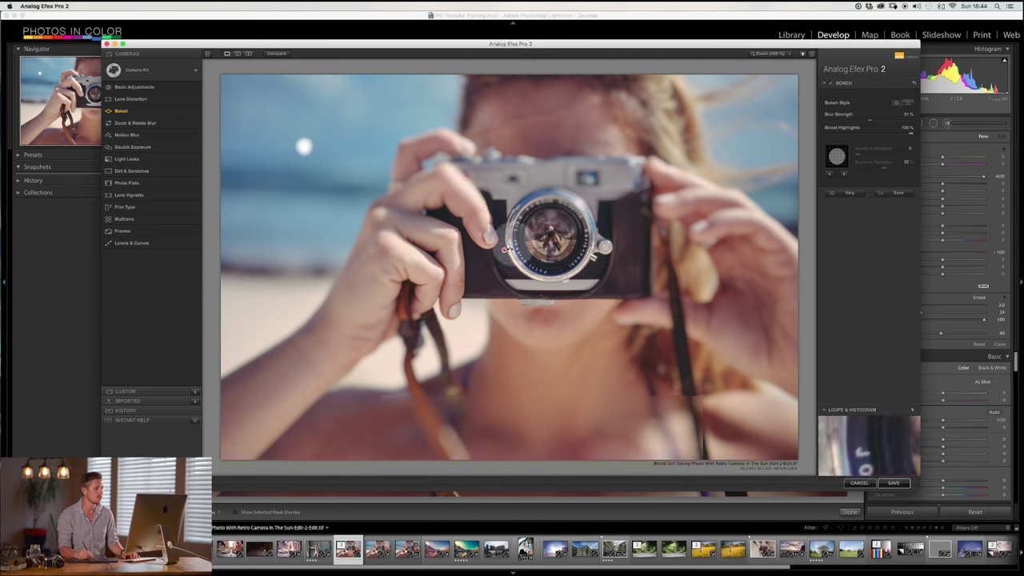
{"action": "left_click_drag", "start_coordinate": [510, 268], "coordinate": [543, 226]}
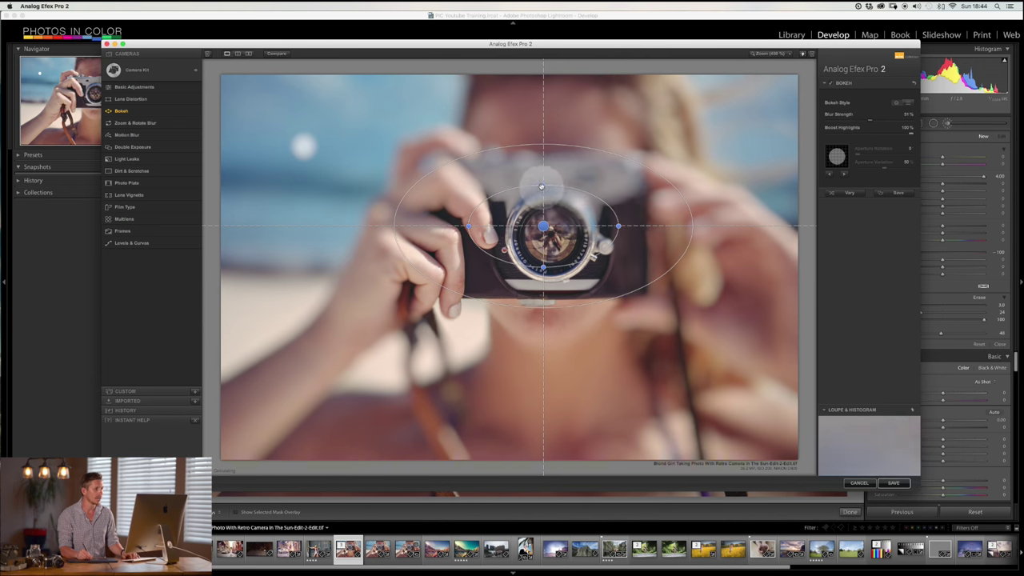
{"action": "left_click_drag", "start_coordinate": [545, 155], "coordinate": [544, 140]}
{"action": "left_click_drag", "start_coordinate": [618, 226], "coordinate": [655, 227]}
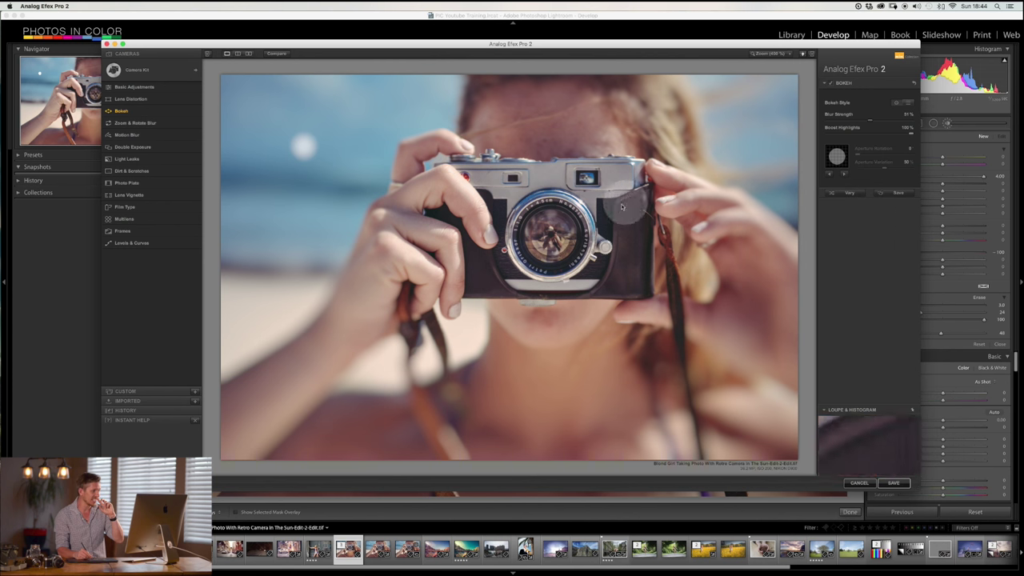
{"action": "mouse_move", "coordinate": [734, 132]}
{"action": "left_mouse_down"}
{"action": "mouse_move", "coordinate": [760, 103]}
{"action": "mouse_move", "coordinate": [743, 119]}
{"action": "left_mouse_up"}
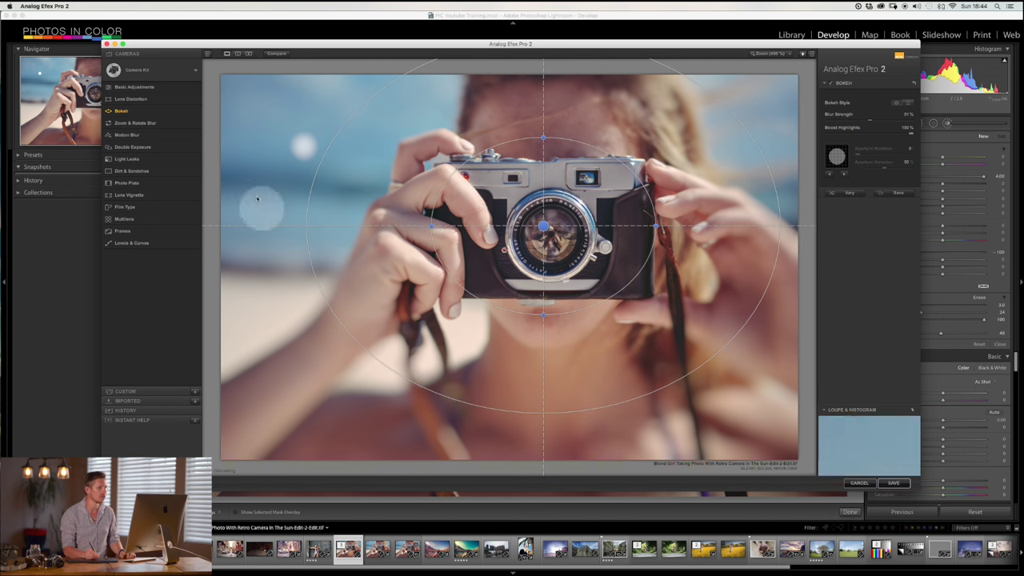
Step through the bokeh aperture shapes to the heart, and set Blur Strength to about 68%
{"action": "left_click", "coordinate": [844, 172]}
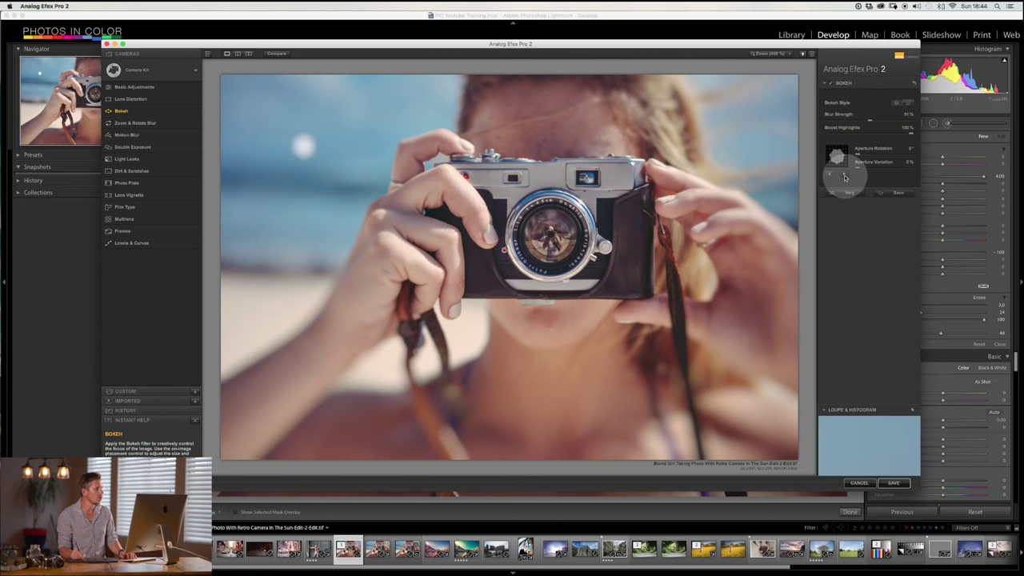
{"action": "left_click", "coordinate": [845, 175]}
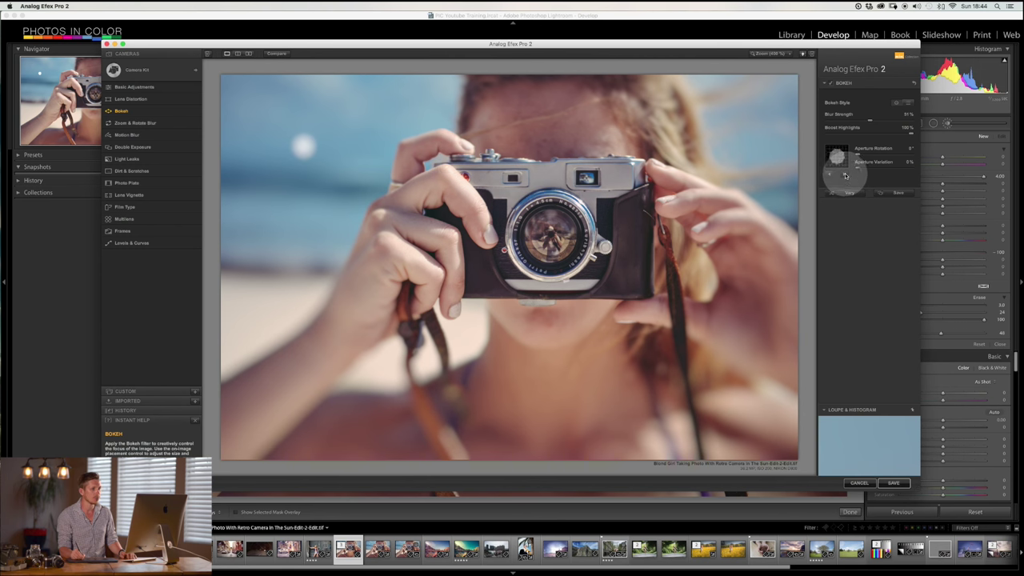
{"action": "left_click", "coordinate": [845, 176]}
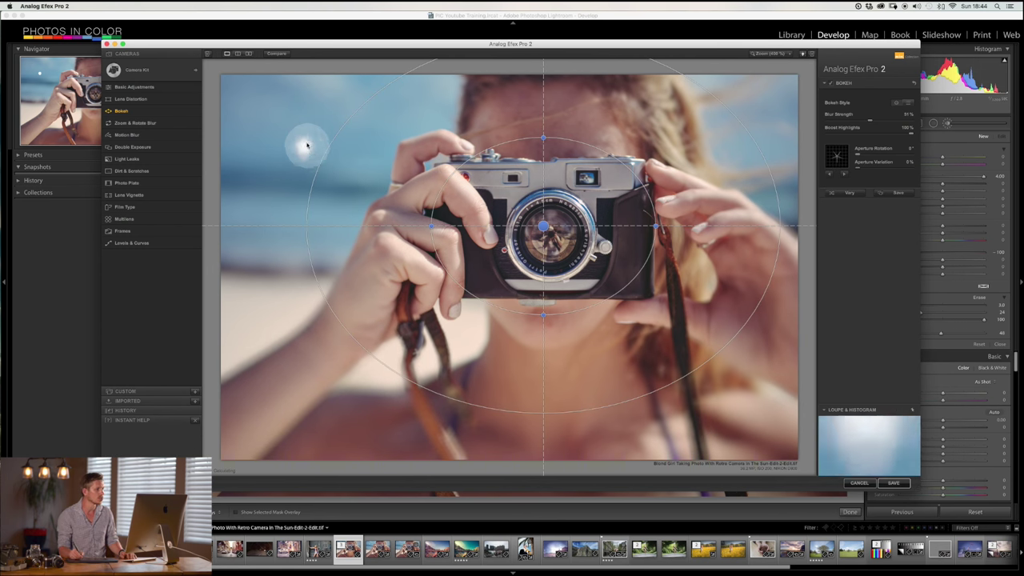
{"action": "left_click", "coordinate": [845, 175]}
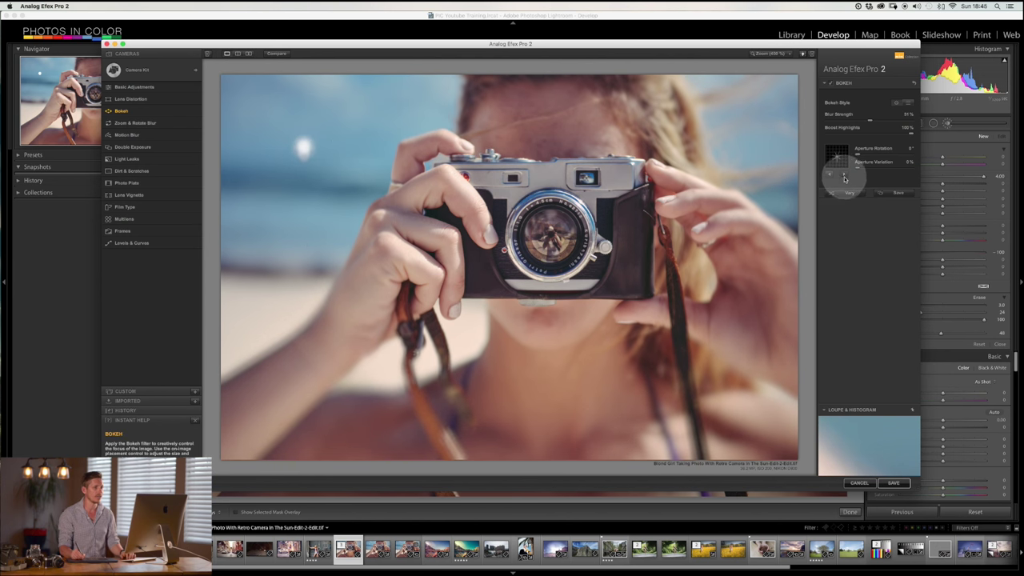
{"action": "left_click", "coordinate": [845, 173]}
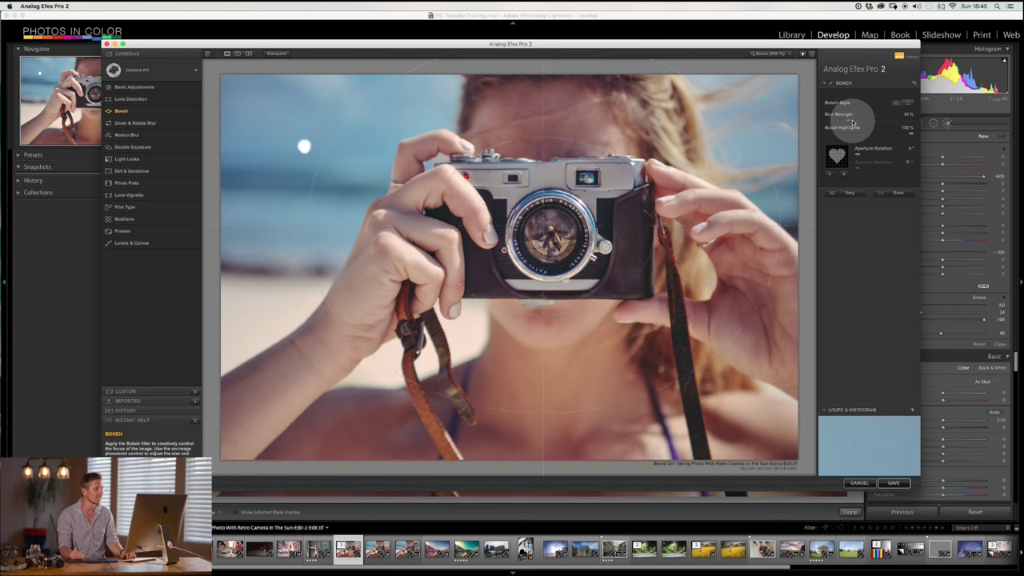
{"action": "left_click", "coordinate": [884, 118]}
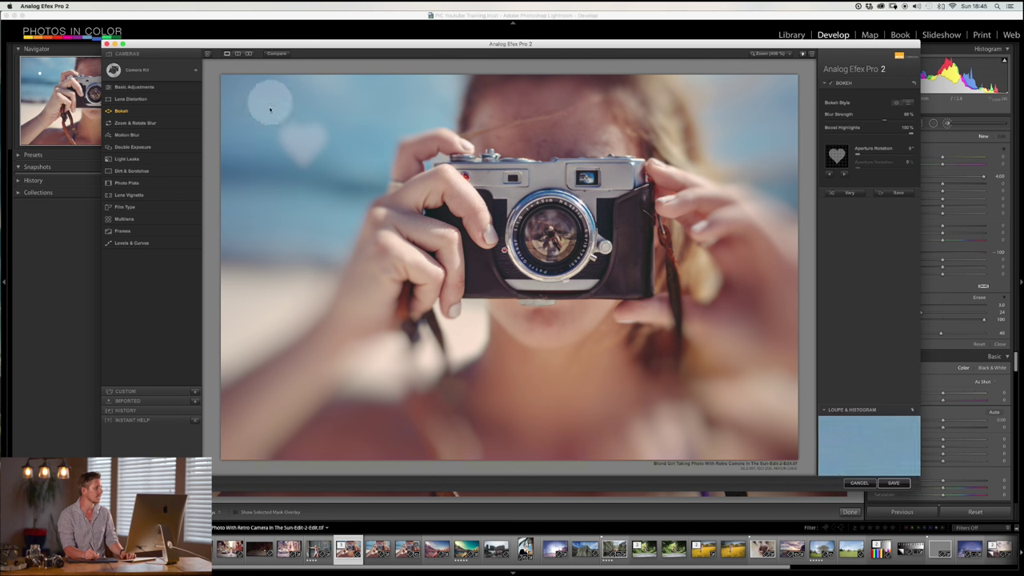
Try the aperture shape after the heart, step back to the starburst shape, and turn the Bokeh effect off
{"action": "left_click", "coordinate": [846, 174]}
{"action": "left_click", "coordinate": [833, 175]}
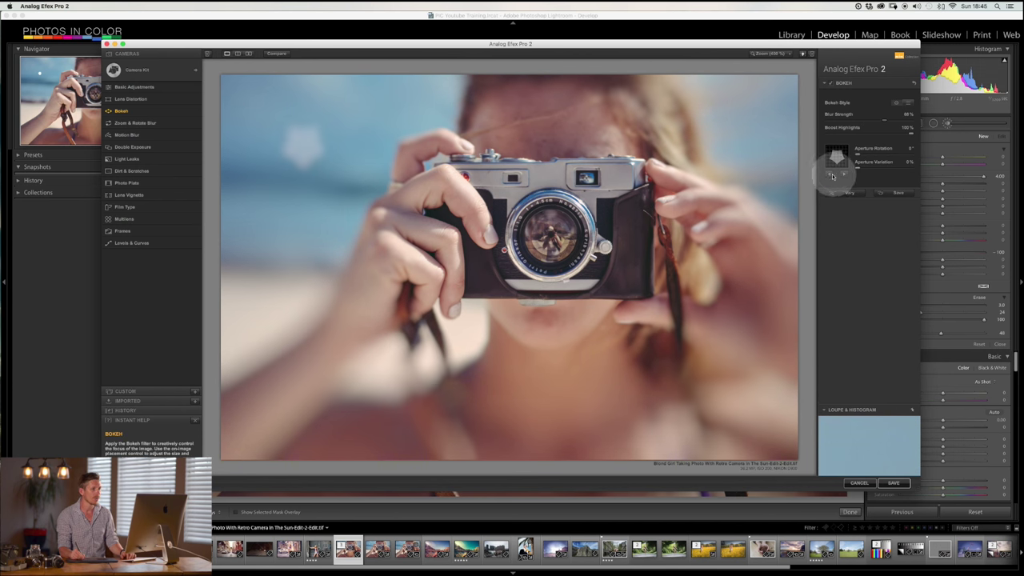
{"action": "left_click", "coordinate": [831, 174]}
{"action": "left_click", "coordinate": [830, 173]}
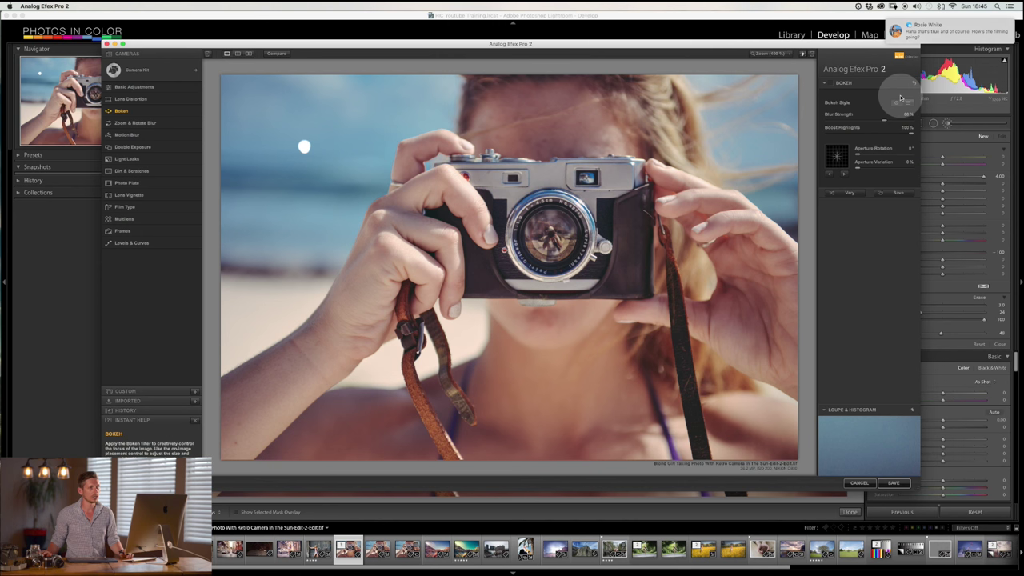
Turn on Do Not Disturb in the Mac's notifications, and switch back to the Analog Efex Pro 2 window
{"action": "left_click", "coordinate": [1011, 6]}
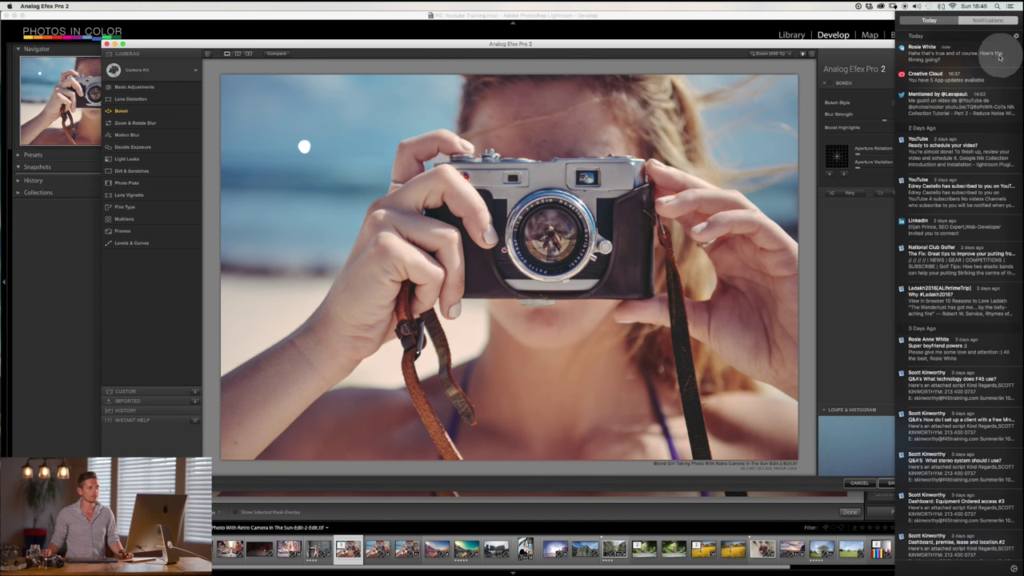
{"action": "scroll", "coordinate": [1000, 56], "scroll_direction": "down", "scroll_amount": 2}
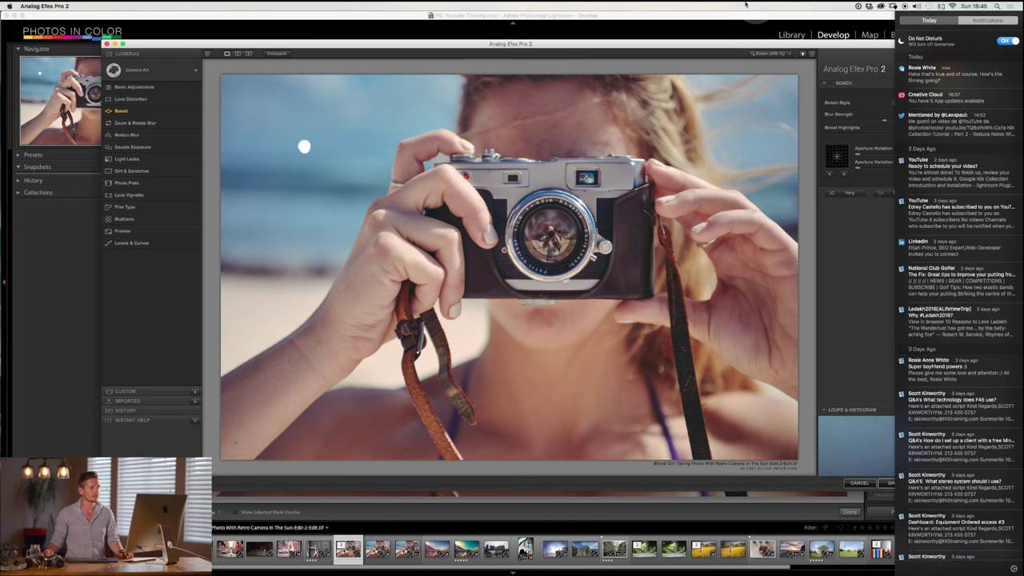
{"action": "left_click", "coordinate": [719, 13]}
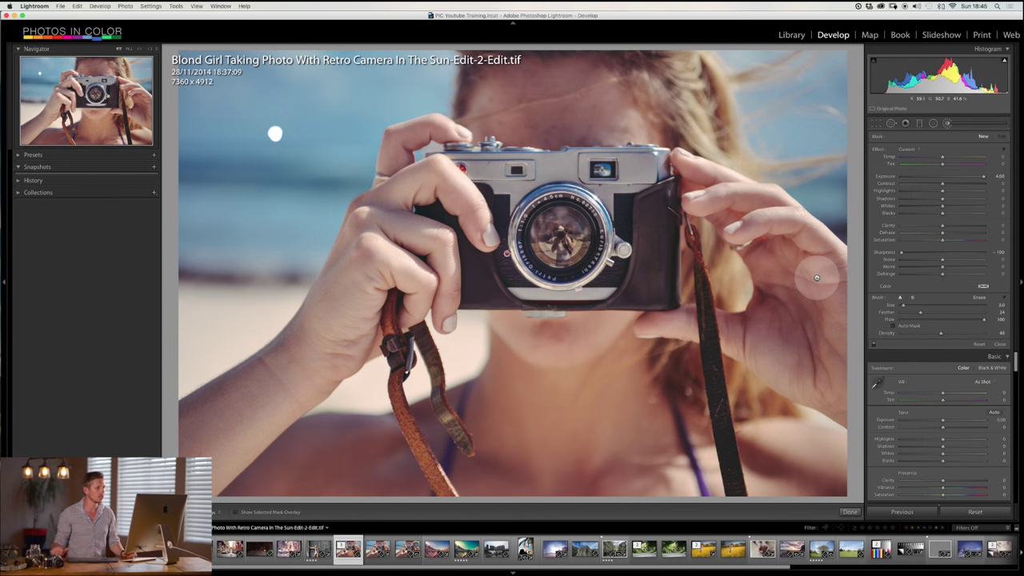
{"action": "key", "text": "ctrl+Up"}
{"action": "left_click", "coordinate": [654, 237]}
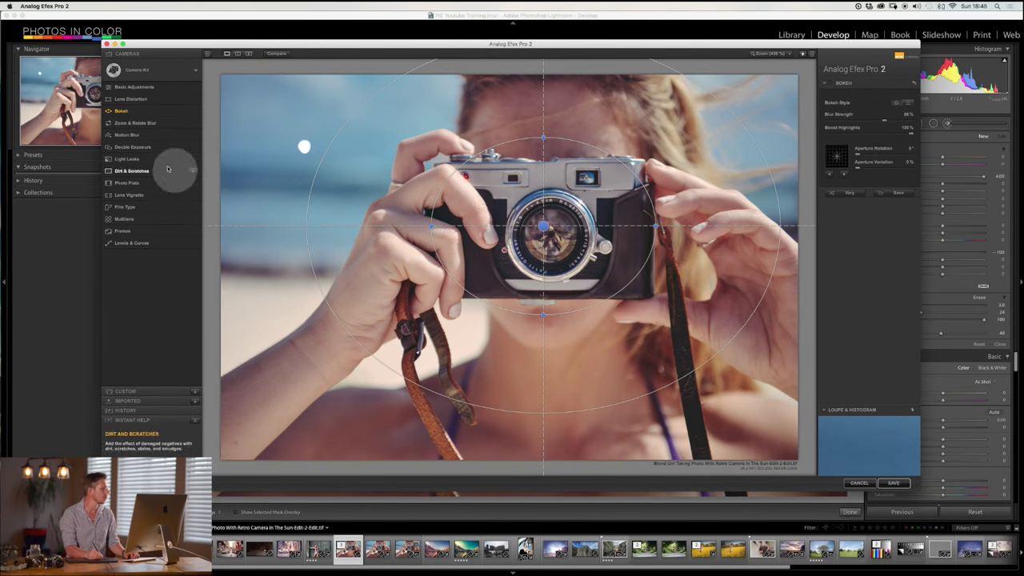
Switch to the Zoom & Rotate Blur tool, raise Protect Center to about 28%, and centre the blur on the camera lens
{"action": "left_click", "coordinate": [141, 124]}
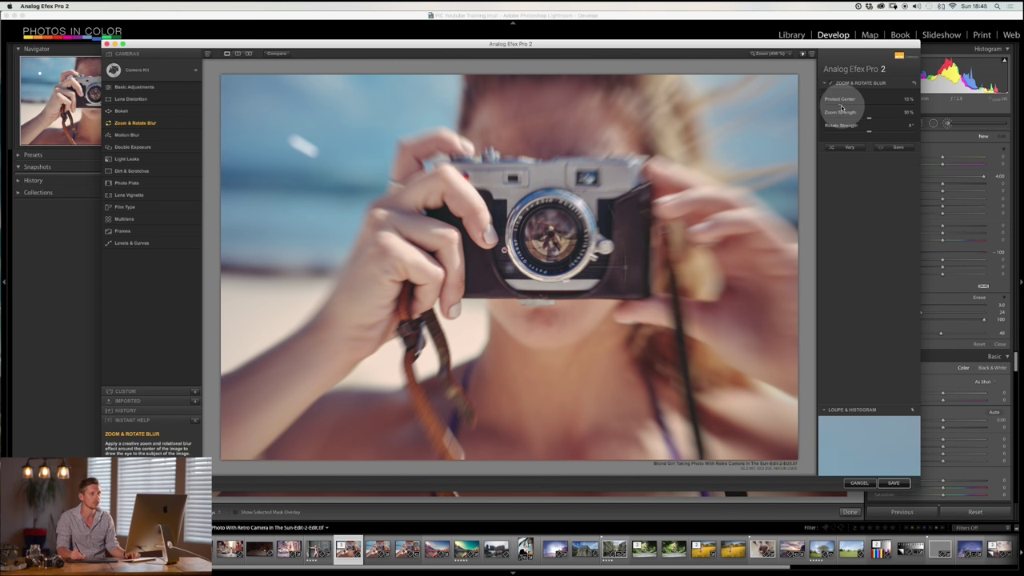
{"action": "left_click_drag", "start_coordinate": [840, 108], "coordinate": [858, 107]}
{"action": "left_click_drag", "start_coordinate": [509, 268], "coordinate": [556, 224]}
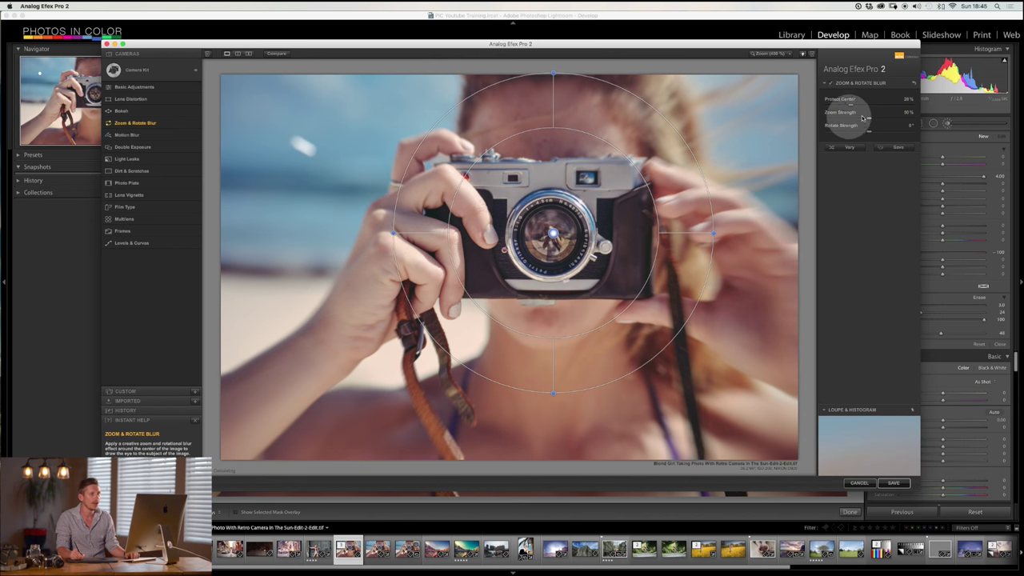
Set Zoom Strength to 100%, widen the blur circle around the camera, and raise Rotate Strength to about 205°
{"action": "left_click_drag", "start_coordinate": [868, 120], "coordinate": [930, 135]}
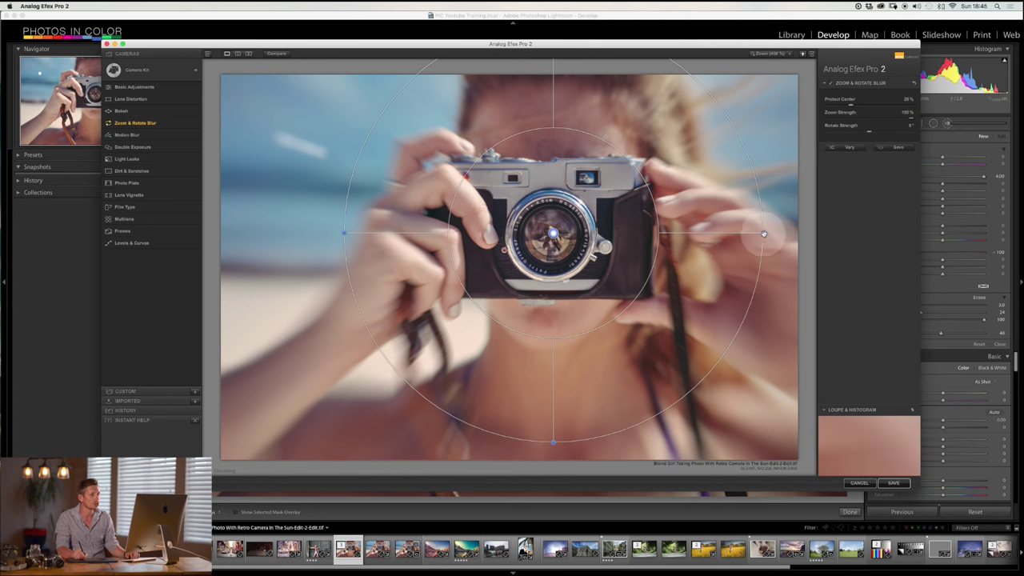
{"action": "left_click_drag", "start_coordinate": [760, 261], "coordinate": [627, 358]}
{"action": "left_click_drag", "start_coordinate": [546, 356], "coordinate": [364, 146]}
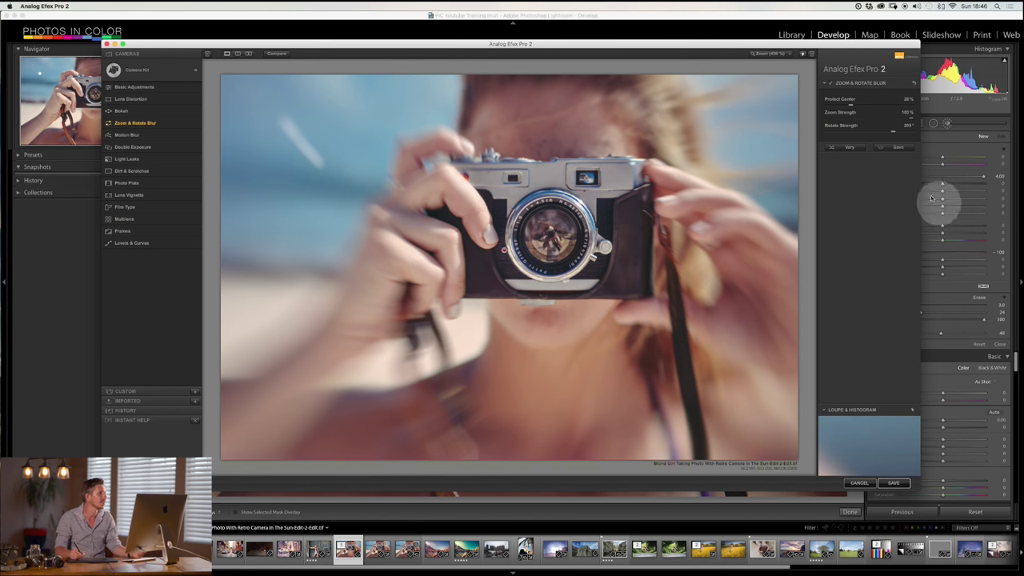
Compare the blurred photo with the original, swing Rotate Strength to its negative extreme, and turn Zoom & Rotate Blur off
{"action": "left_click", "coordinate": [279, 54]}
{"action": "left_click", "coordinate": [284, 55]}
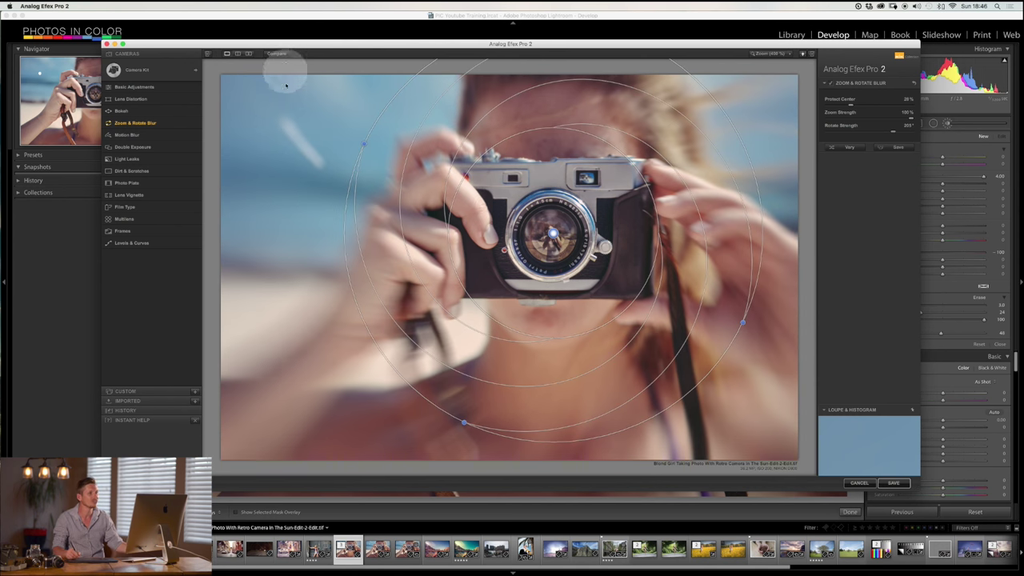
{"action": "left_click_drag", "start_coordinate": [893, 128], "coordinate": [937, 126]}
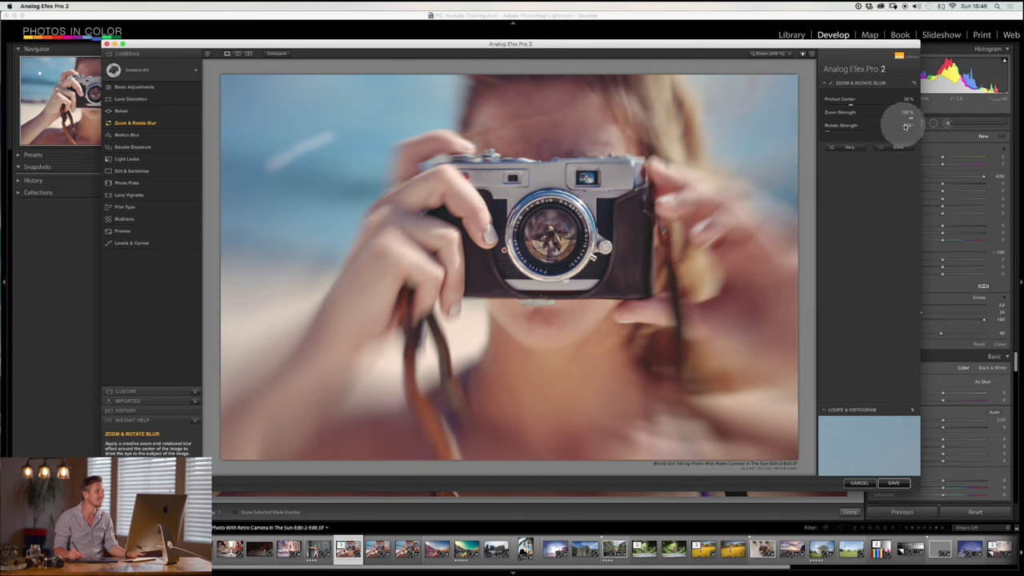
{"action": "left_click", "coordinate": [832, 85]}
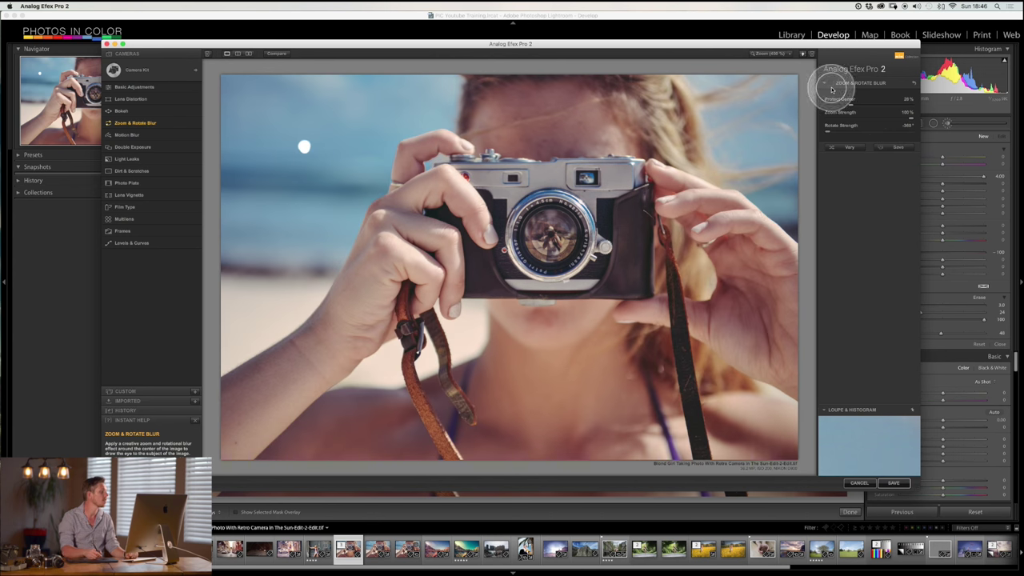
Switch to Motion Blur, centre the protected area on the camera lens, enlarge it slightly, and try different blur directions
{"action": "left_click", "coordinate": [136, 136]}
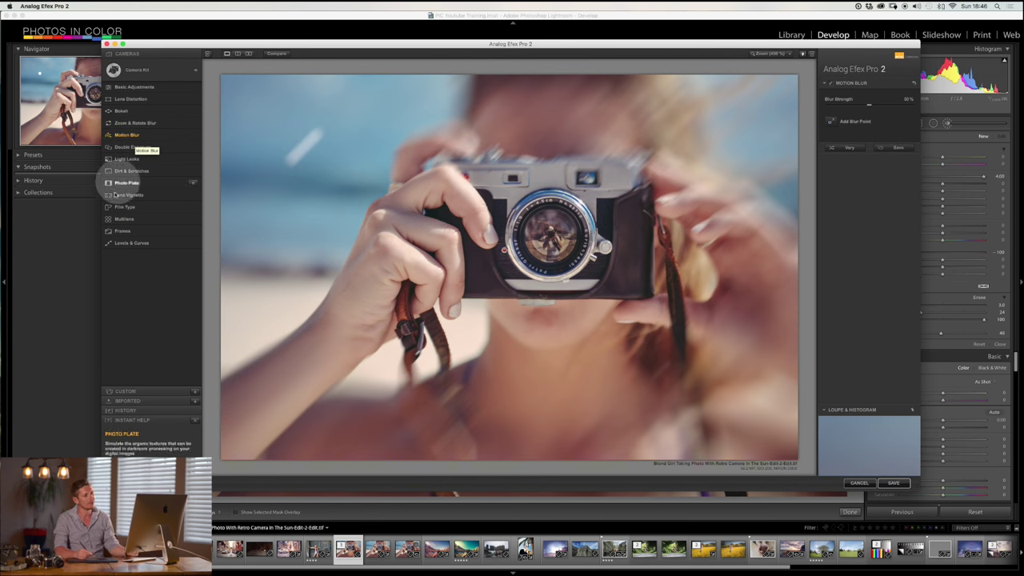
{"action": "left_click_drag", "start_coordinate": [518, 262], "coordinate": [547, 229]}
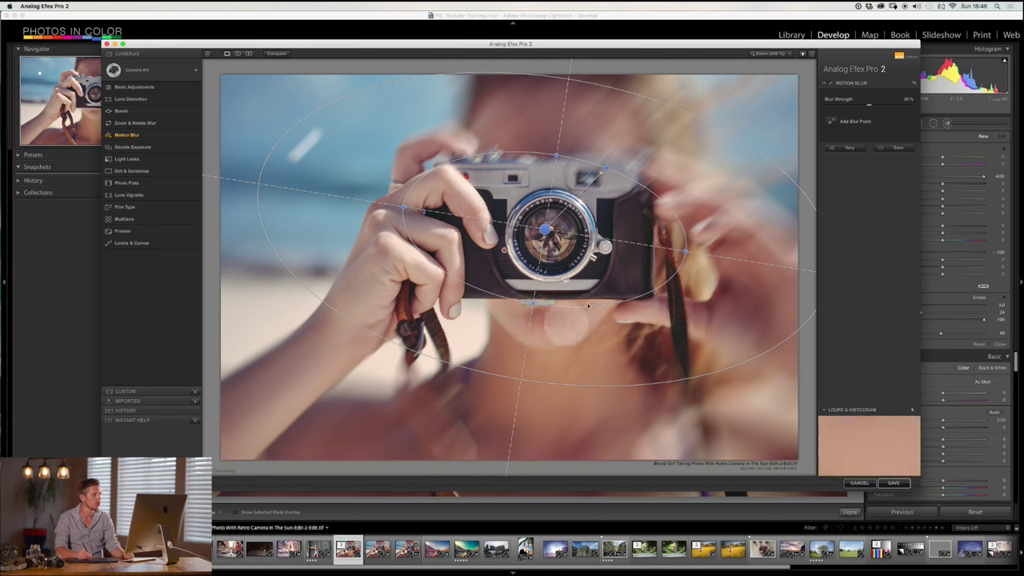
{"action": "mouse_move", "coordinate": [555, 153]}
{"action": "left_mouse_down"}
{"action": "mouse_move", "coordinate": [548, 142]}
{"action": "mouse_move", "coordinate": [558, 147]}
{"action": "left_mouse_up"}
{"action": "left_click_drag", "start_coordinate": [619, 224], "coordinate": [760, 106]}
{"action": "left_click_drag", "start_coordinate": [694, 143], "coordinate": [717, 404]}
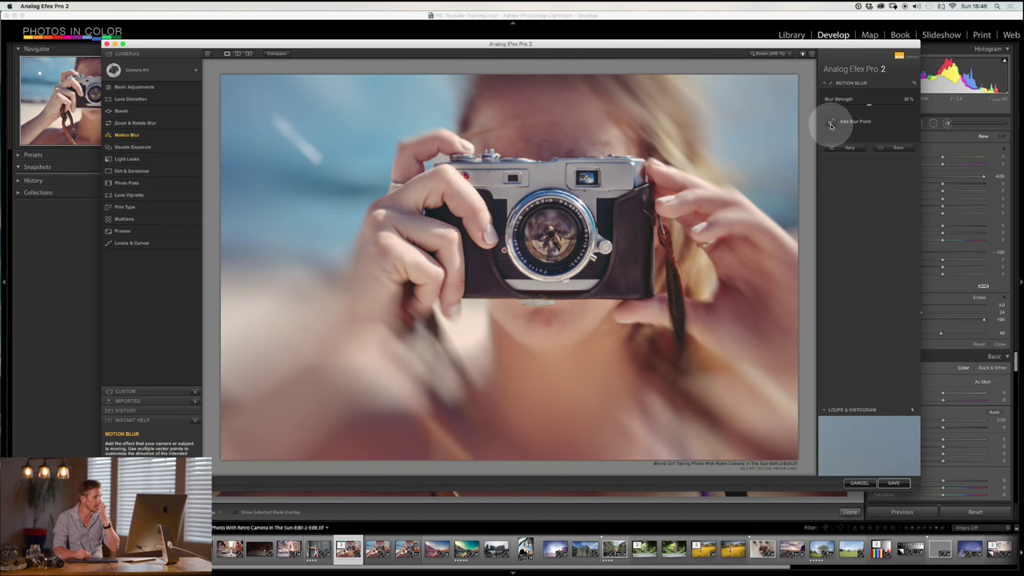
Add a second blur point on the hand beside the camera and aim its blur up toward the bright spot
{"action": "left_click", "coordinate": [830, 124]}
{"action": "left_click", "coordinate": [544, 231]}
{"action": "left_click_drag", "start_coordinate": [670, 348], "coordinate": [720, 224]}
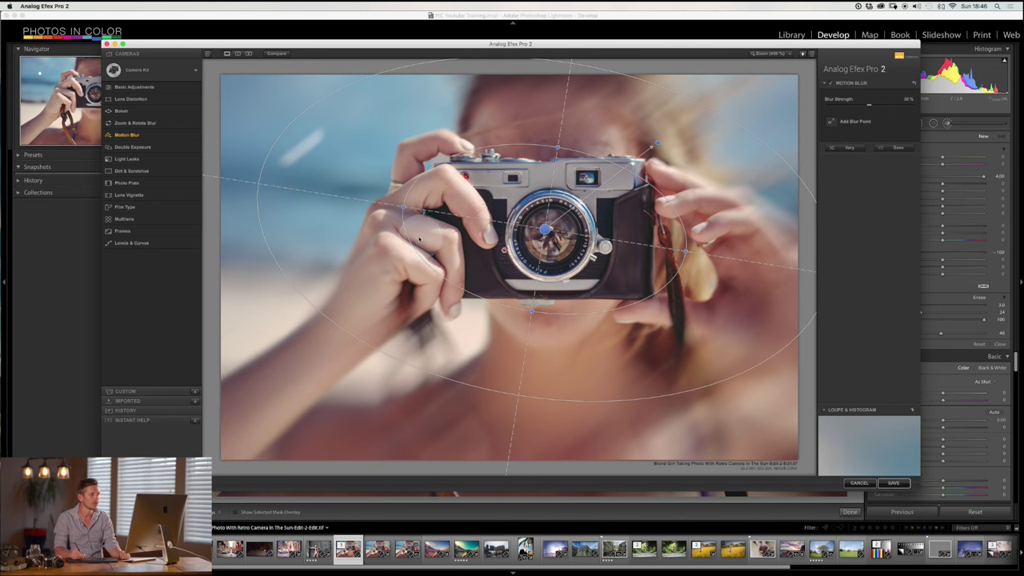
{"action": "left_click", "coordinate": [832, 120]}
{"action": "left_click", "coordinate": [384, 242]}
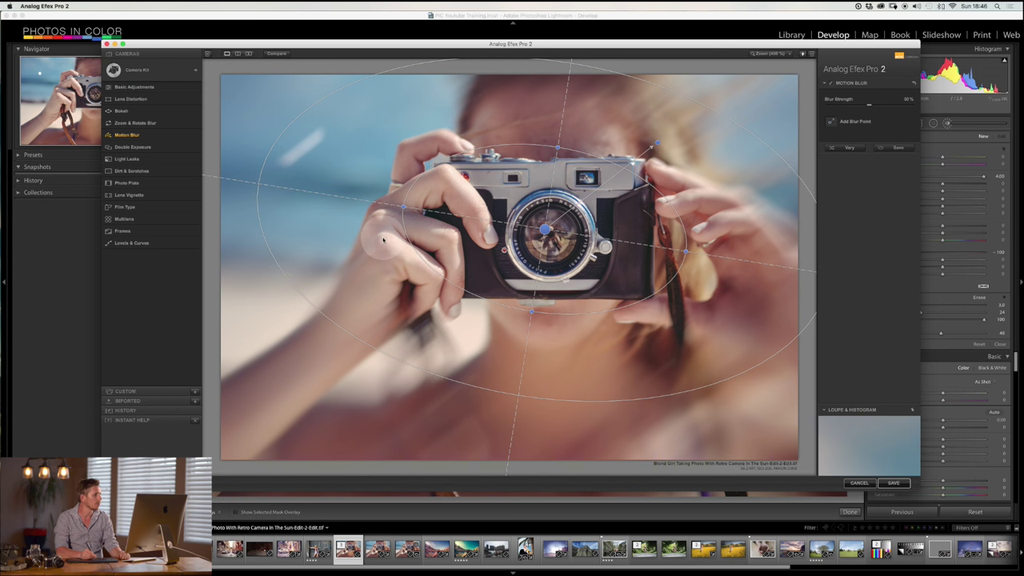
{"action": "left_click_drag", "start_coordinate": [440, 177], "coordinate": [244, 142]}
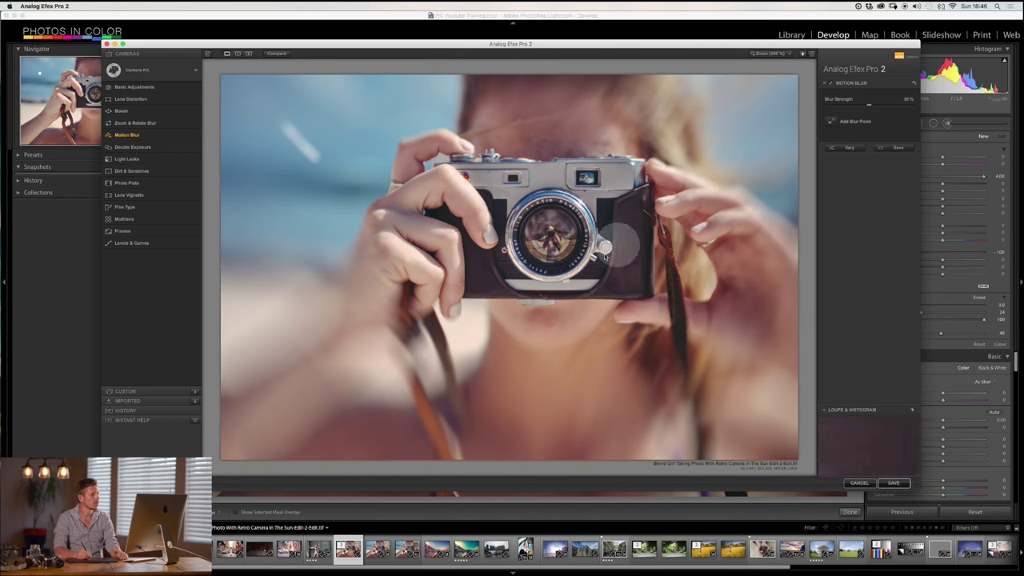
Reposition the protected area near the lens, redirect the hand's blur point downward, and turn Motion Blur off
{"action": "mouse_move", "coordinate": [552, 240]}
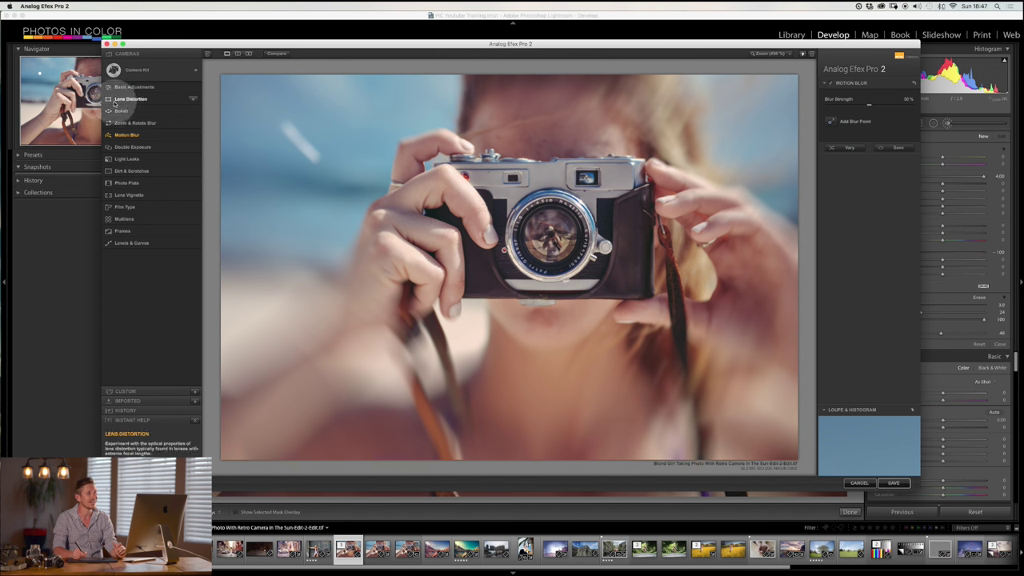
{"action": "left_click", "coordinate": [819, 118]}
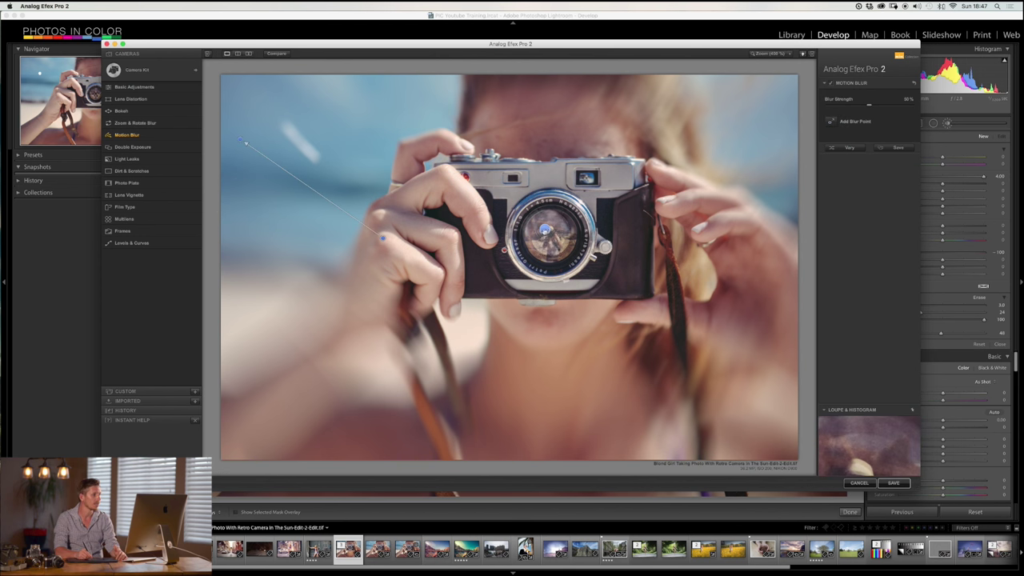
{"action": "left_click", "coordinate": [547, 229]}
{"action": "left_click_drag", "start_coordinate": [582, 227], "coordinate": [384, 240]}
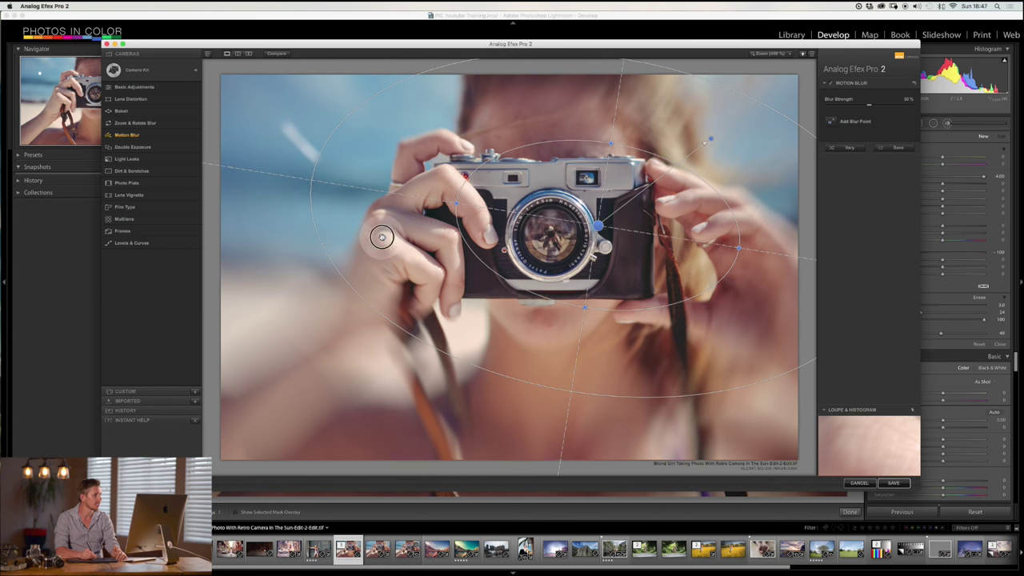
{"action": "left_click_drag", "start_coordinate": [402, 289], "coordinate": [444, 399]}
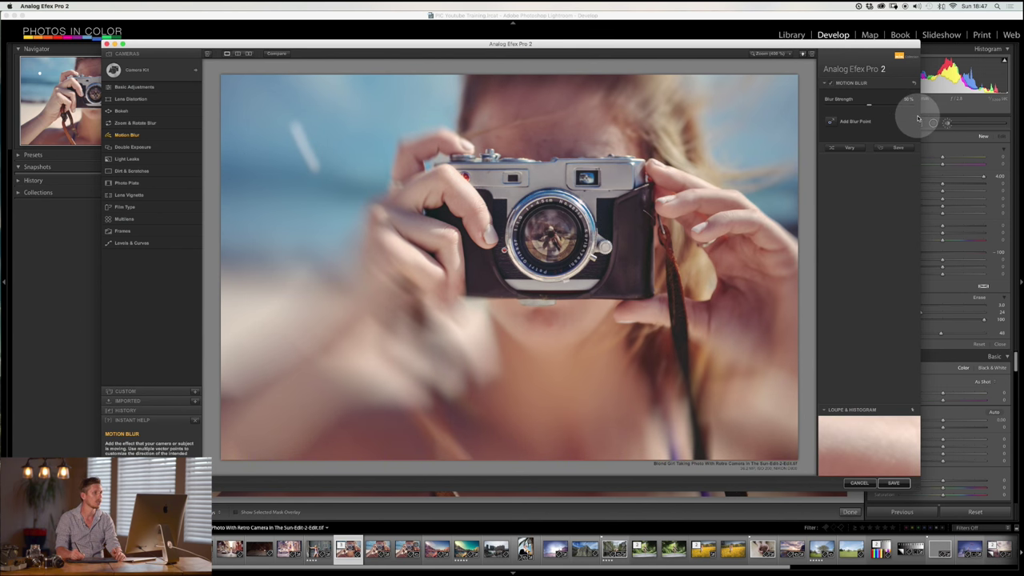
{"action": "left_click", "coordinate": [830, 85]}
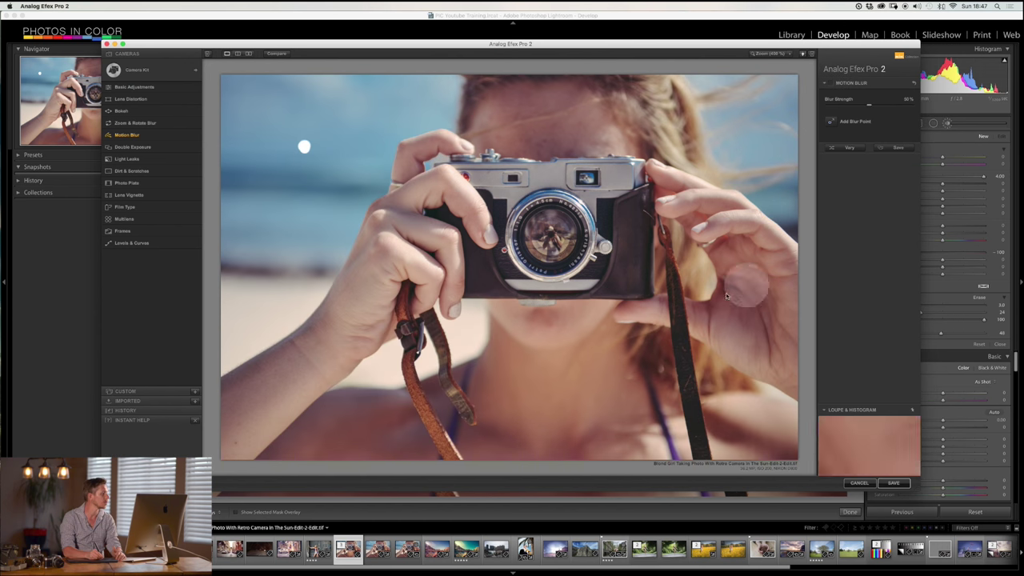
Switch to Double Exposure, shift the second exposure down toward the hand, and set Exposure Balance to about 48%
{"action": "left_click", "coordinate": [144, 146]}
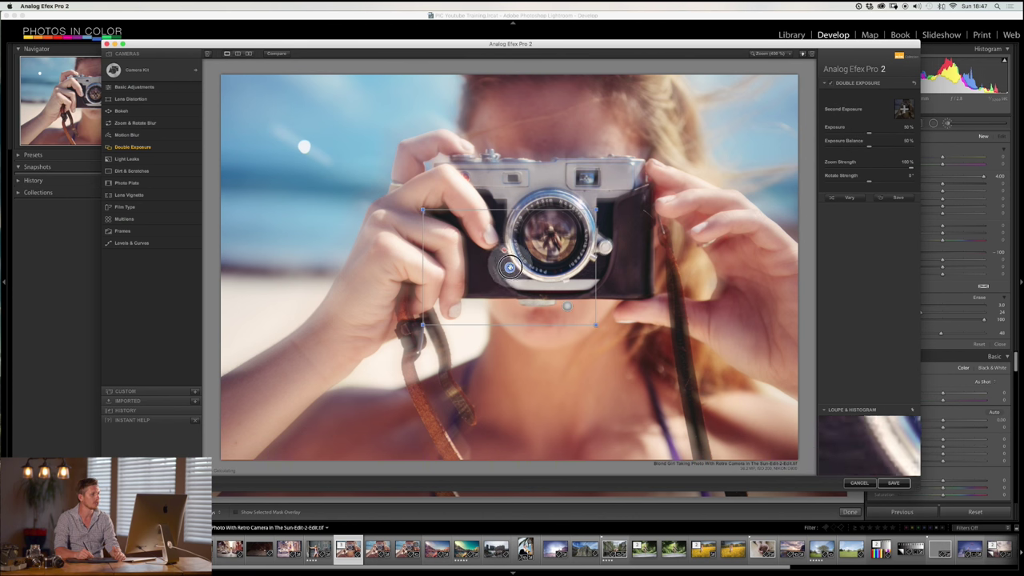
{"action": "left_click_drag", "start_coordinate": [508, 267], "coordinate": [459, 286]}
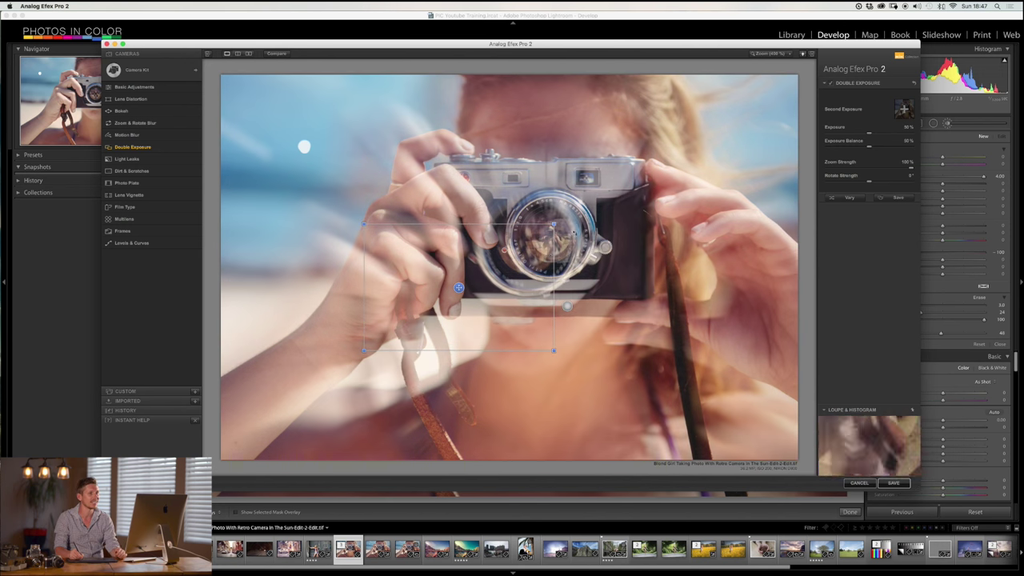
{"action": "left_click", "coordinate": [891, 148]}
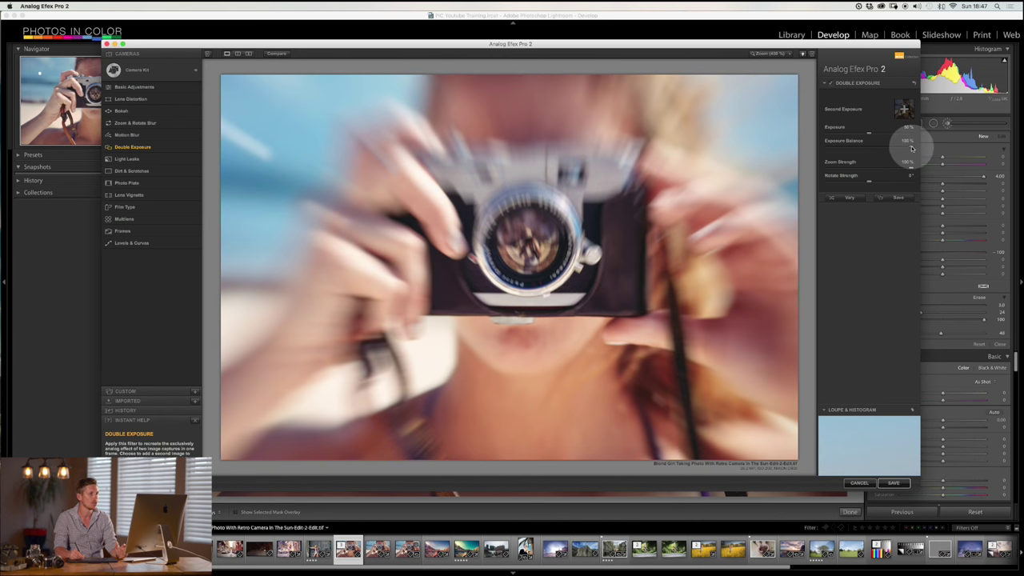
{"action": "left_click", "coordinate": [890, 148]}
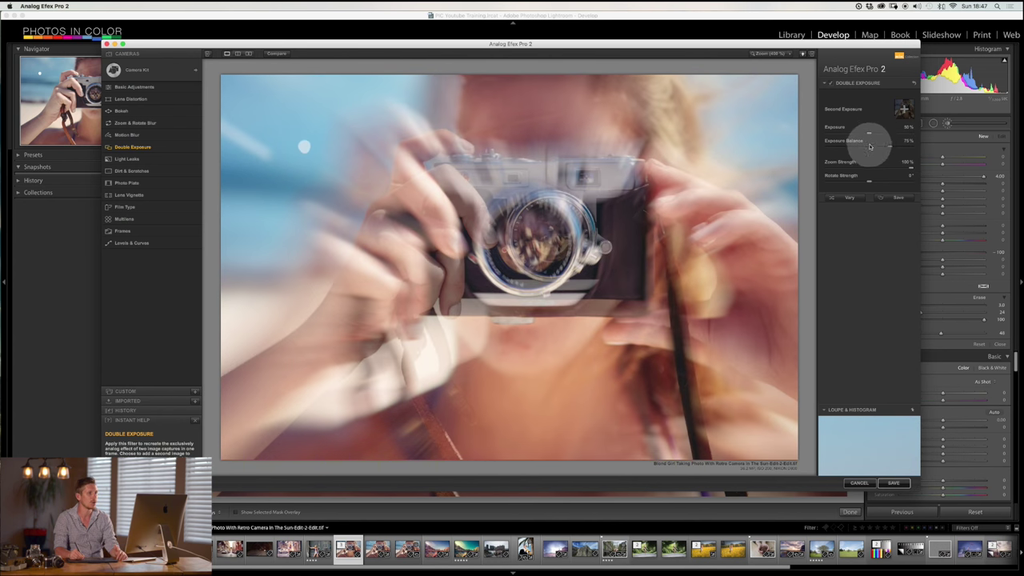
{"action": "left_click_drag", "start_coordinate": [865, 147], "coordinate": [853, 144]}
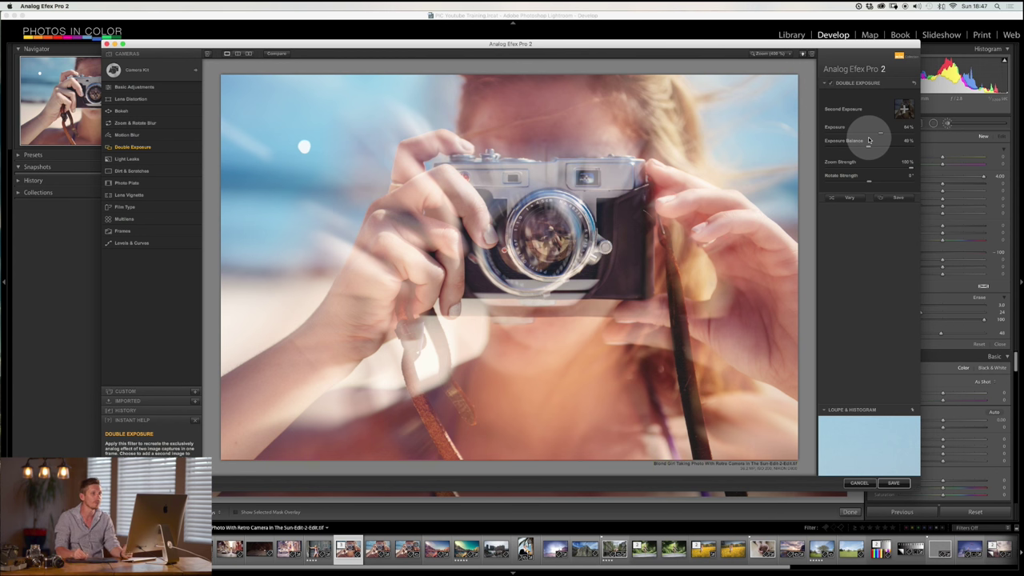
Raise the double exposure's Exposure to about 60%
{"action": "mouse_move", "coordinate": [868, 139]}
{"action": "left_mouse_down"}
{"action": "mouse_move", "coordinate": [899, 133]}
{"action": "mouse_move", "coordinate": [870, 137]}
{"action": "left_mouse_up"}
{"action": "left_click", "coordinate": [897, 134]}
{"action": "left_click", "coordinate": [839, 162]}
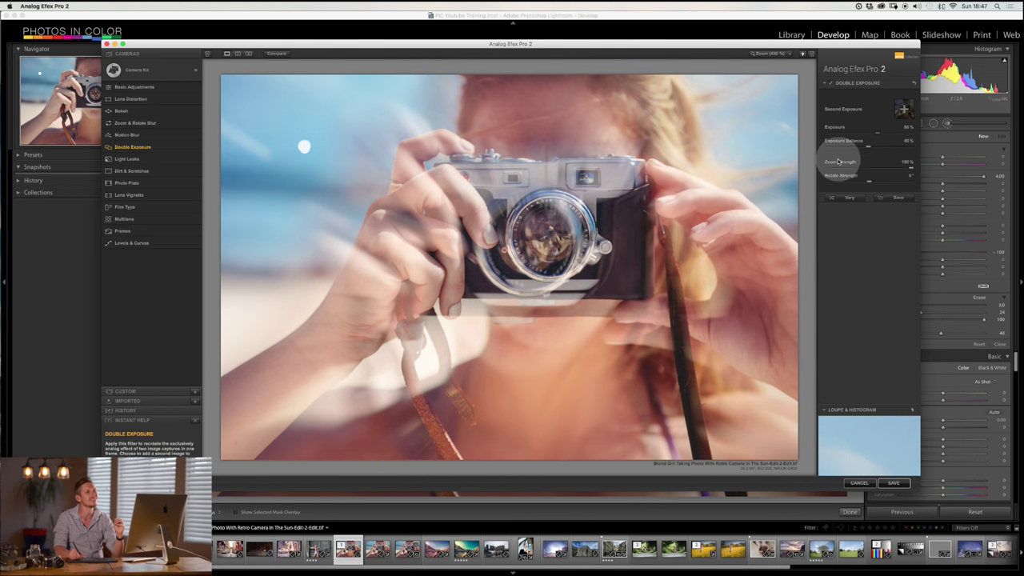
{"action": "left_click", "coordinate": [895, 133]}
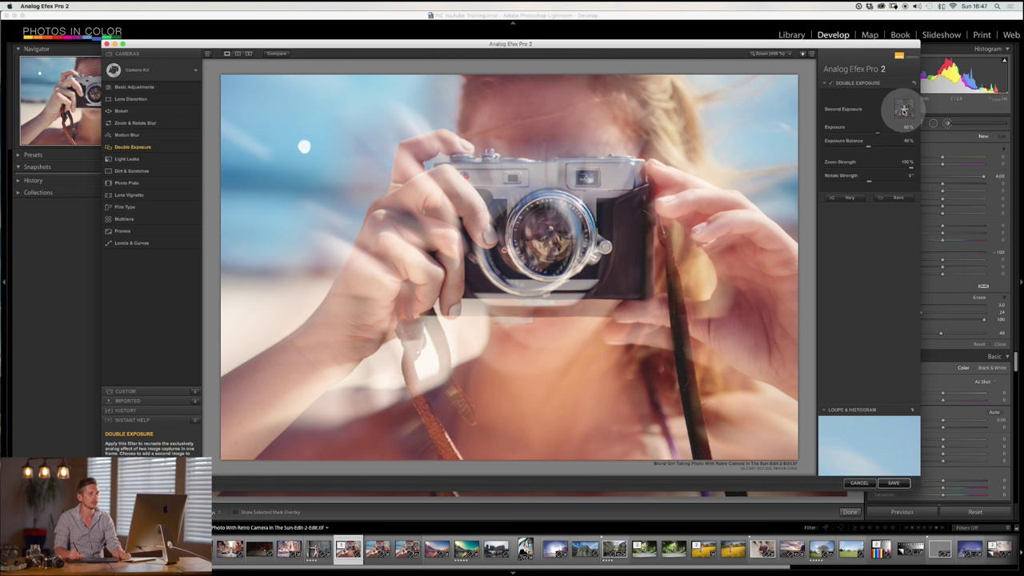
Load the image "Man Standing In The Winter Snow Feeling Cold.jpg" as the second exposure
{"action": "left_click", "coordinate": [902, 118]}
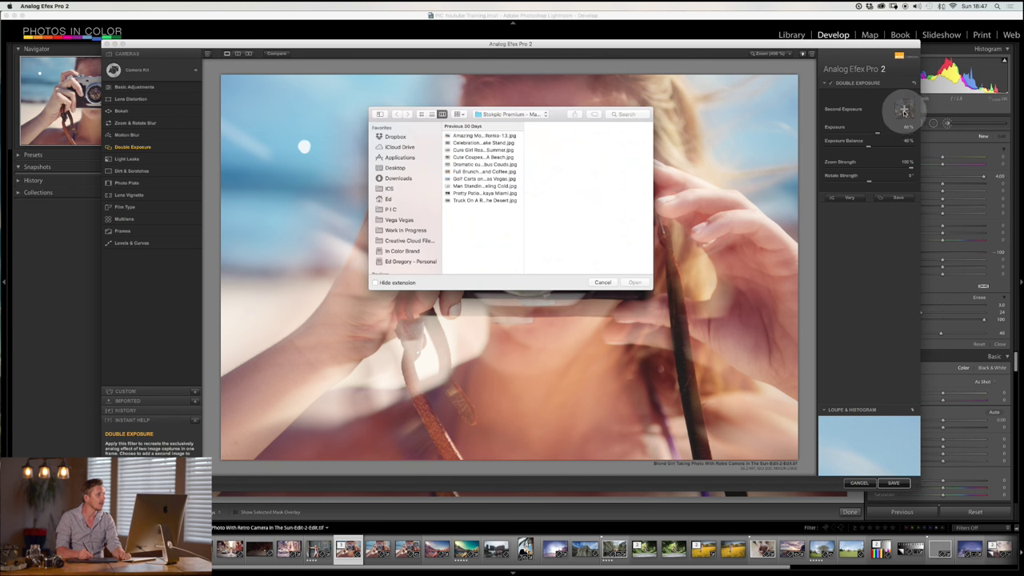
{"action": "left_click", "coordinate": [488, 193]}
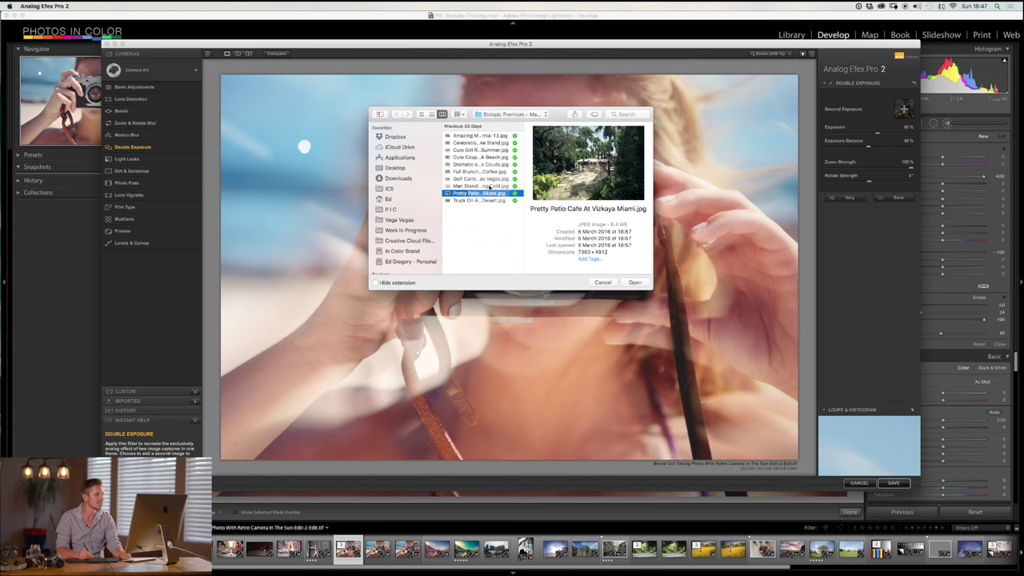
{"action": "left_click", "coordinate": [489, 185]}
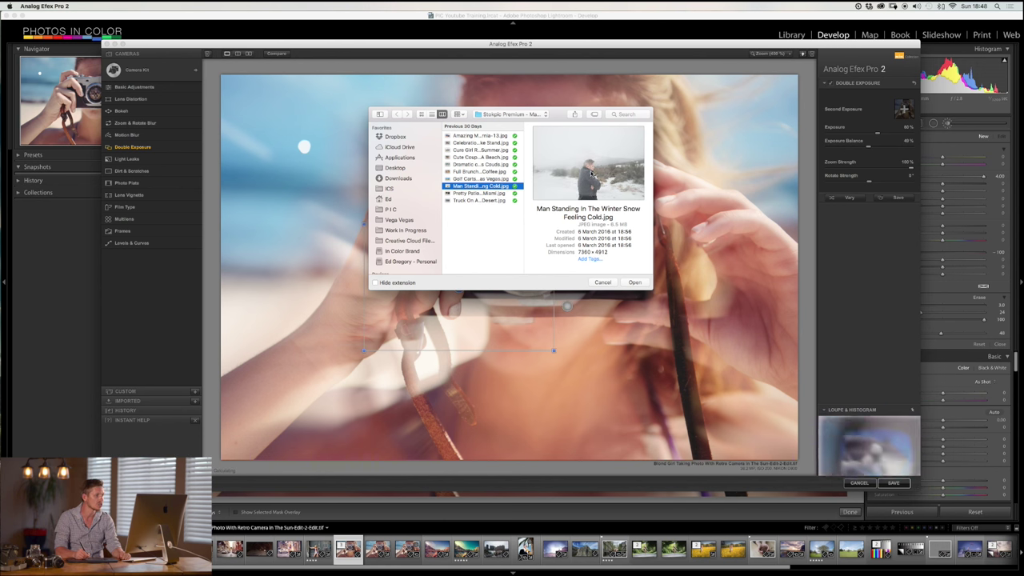
{"action": "left_click", "coordinate": [635, 283]}
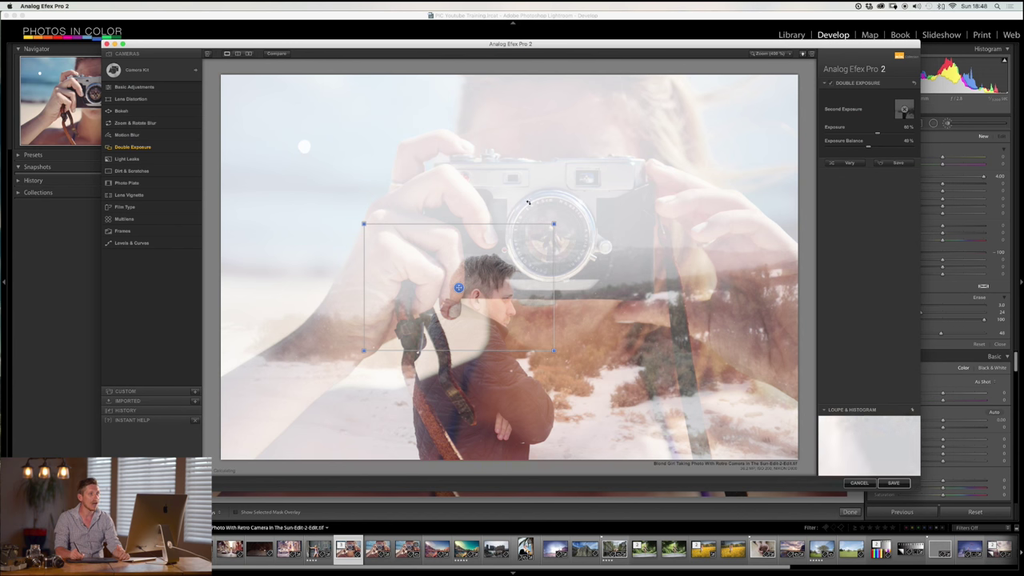
Lower Exposure Balance to about 15% so the snow image fades, and turn Double Exposure off
{"action": "left_click", "coordinate": [860, 136]}
{"action": "left_click_drag", "start_coordinate": [864, 148], "coordinate": [846, 147]}
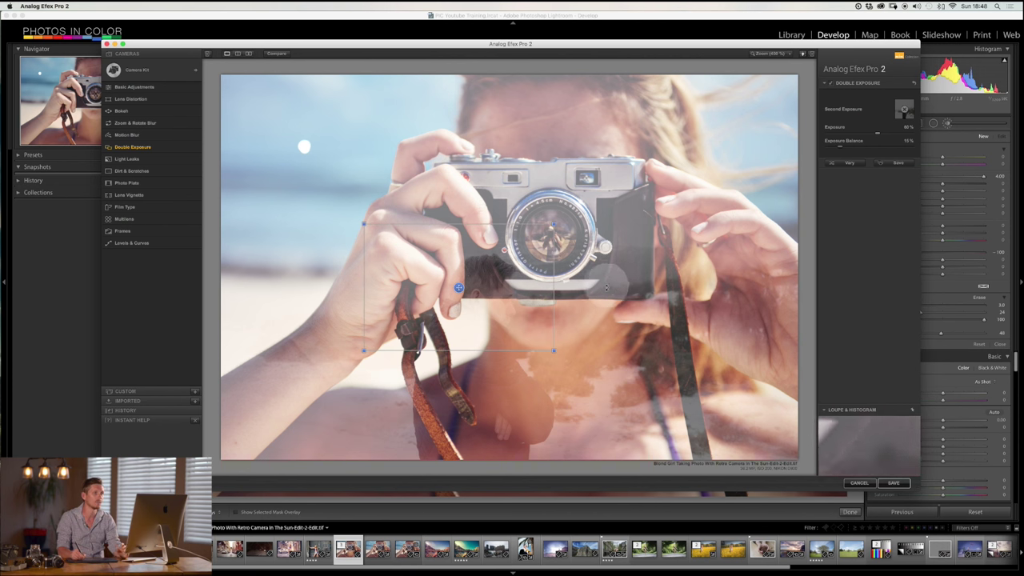
{"action": "left_click", "coordinate": [831, 83]}
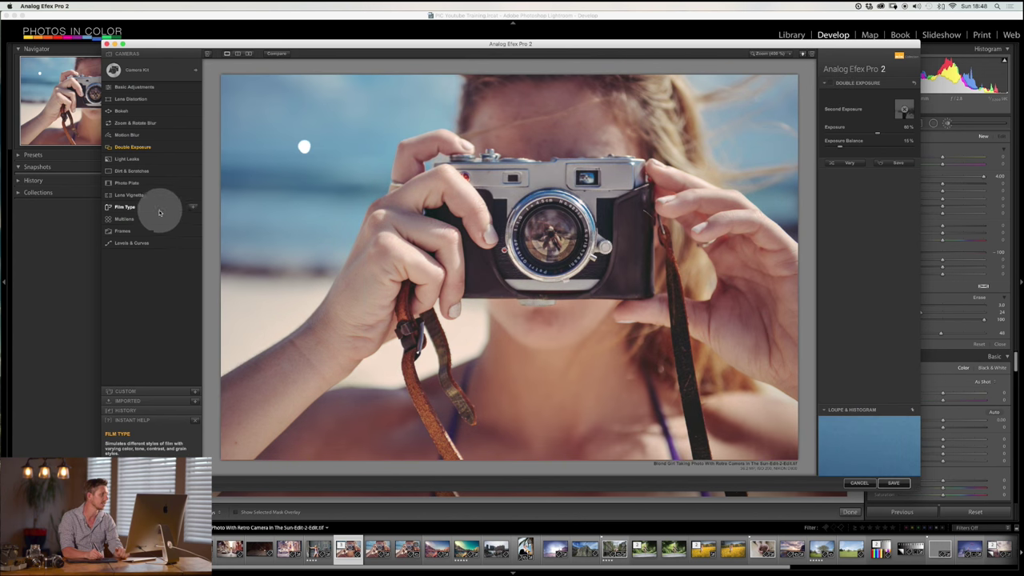
Switch to Light Leaks and try several Soft leaks, ending with the pink one
{"action": "left_click", "coordinate": [134, 159]}
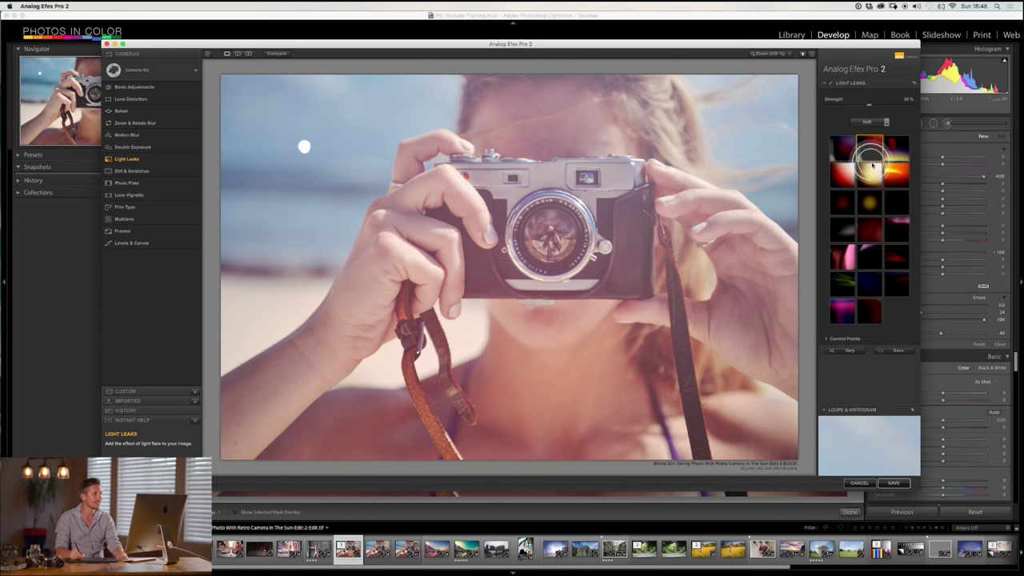
{"action": "left_click", "coordinate": [874, 184]}
{"action": "left_click", "coordinate": [850, 210]}
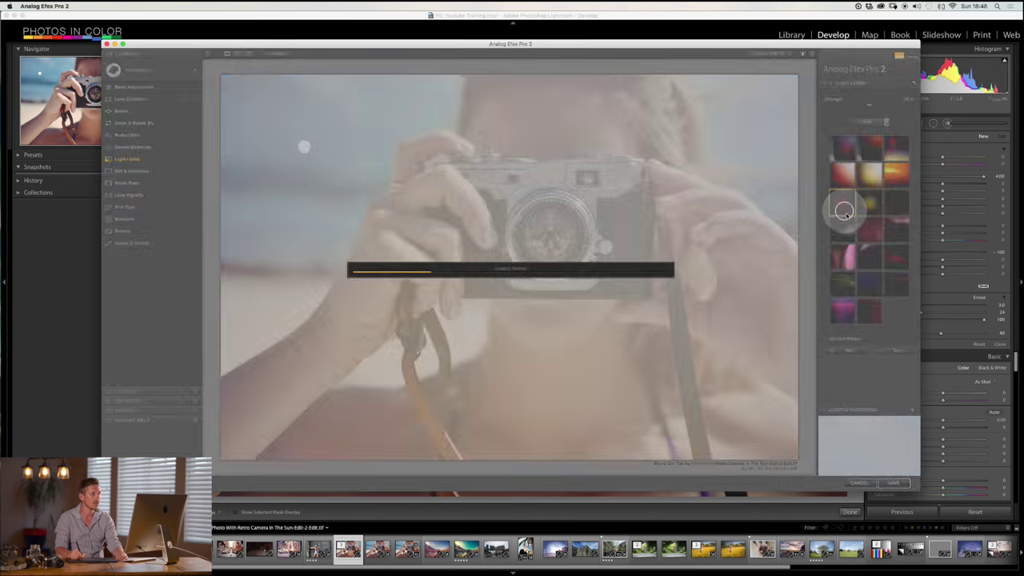
{"action": "left_click", "coordinate": [866, 238]}
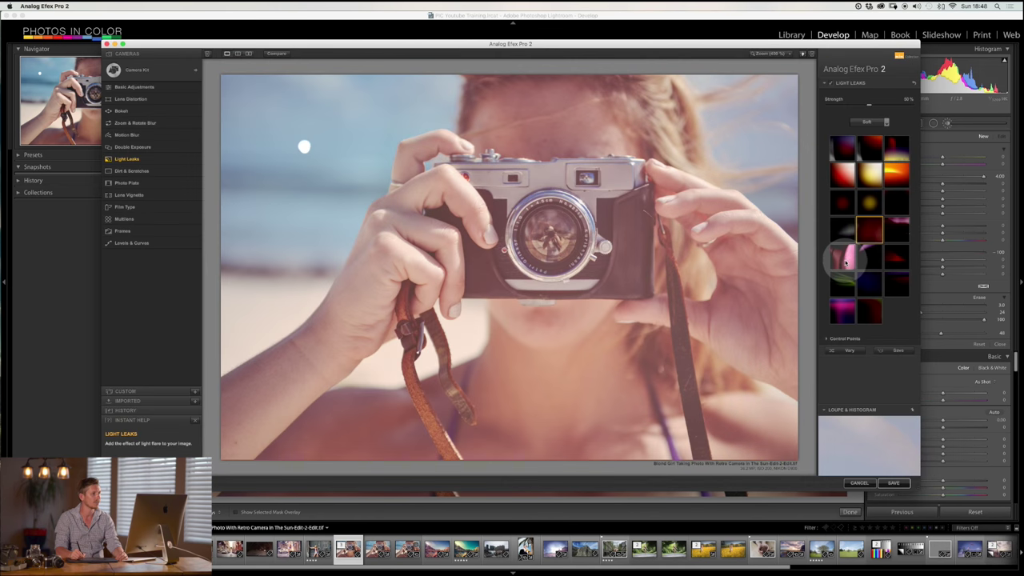
{"action": "left_click", "coordinate": [845, 256]}
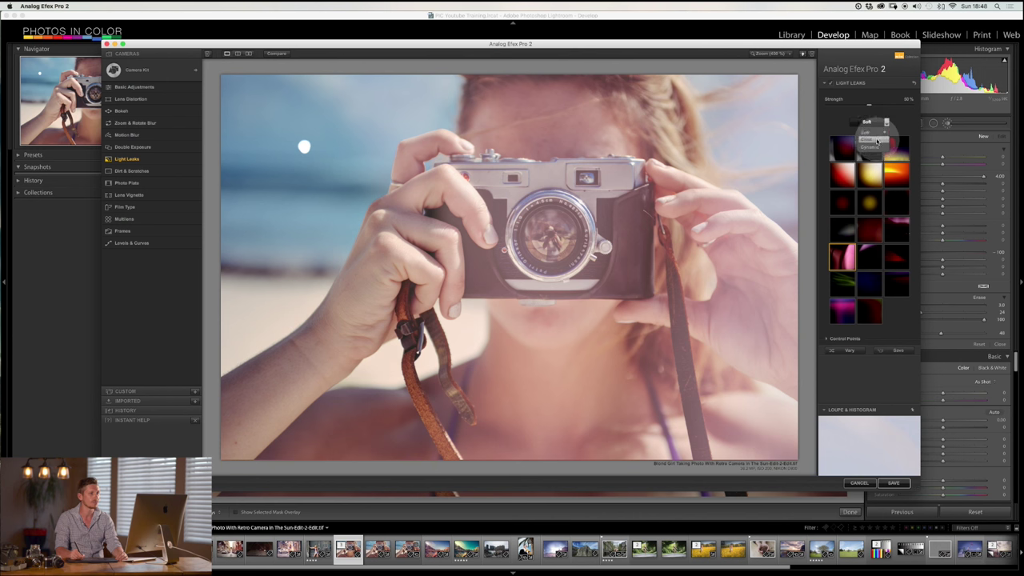
Change the light leaks to Crisp, raise Strength to 100%, and apply the leak with the red edge
{"action": "left_click", "coordinate": [877, 141]}
{"action": "left_click", "coordinate": [844, 175]}
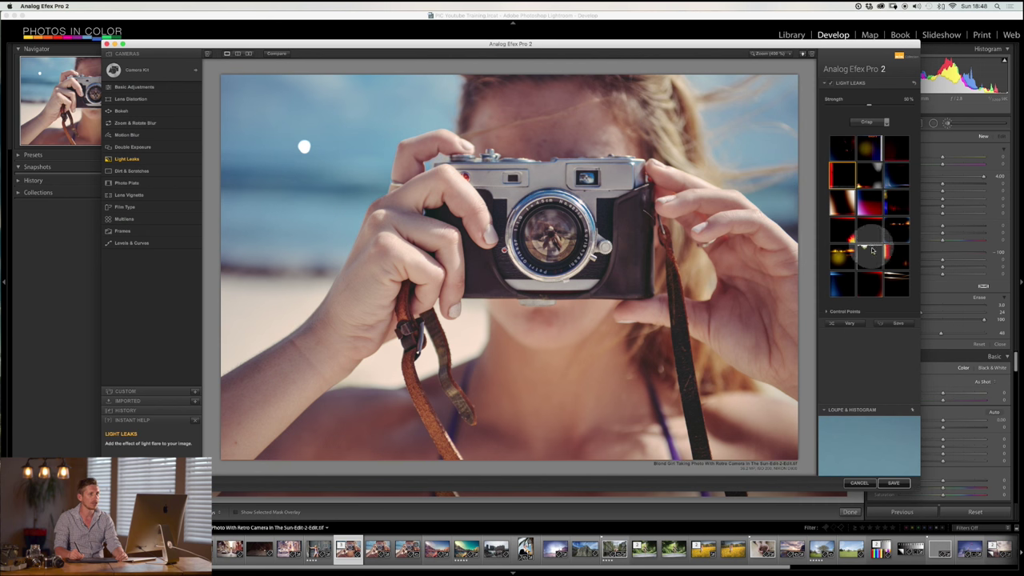
{"action": "left_click", "coordinate": [866, 152]}
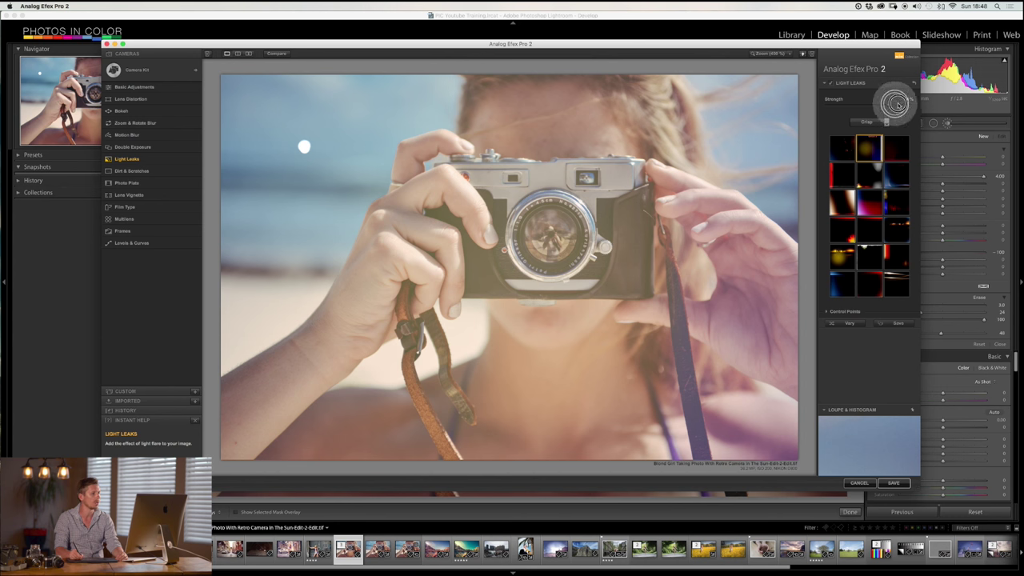
{"action": "left_click_drag", "start_coordinate": [894, 103], "coordinate": [913, 106]}
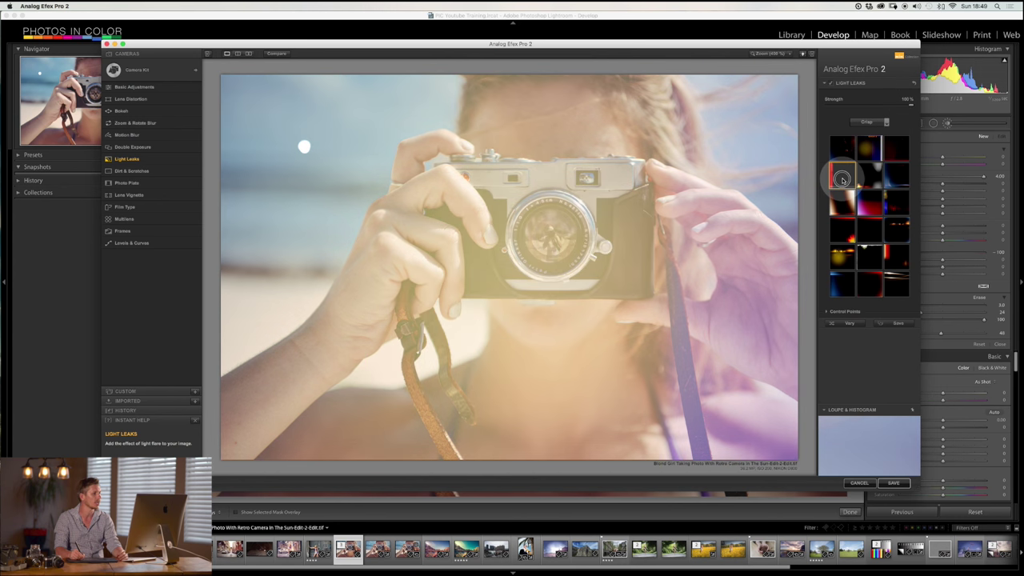
{"action": "left_click", "coordinate": [842, 178]}
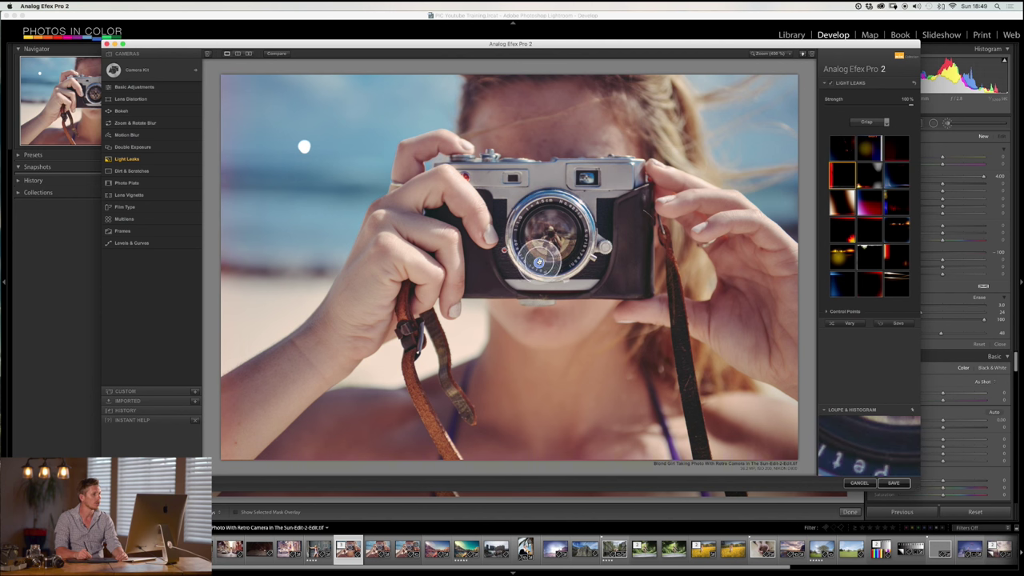
Change the light leaks to Dynamic, apply the bright orange leak at about 72% Strength, and turn Light Leaks off
{"action": "left_click_drag", "start_coordinate": [539, 262], "coordinate": [653, 246]}
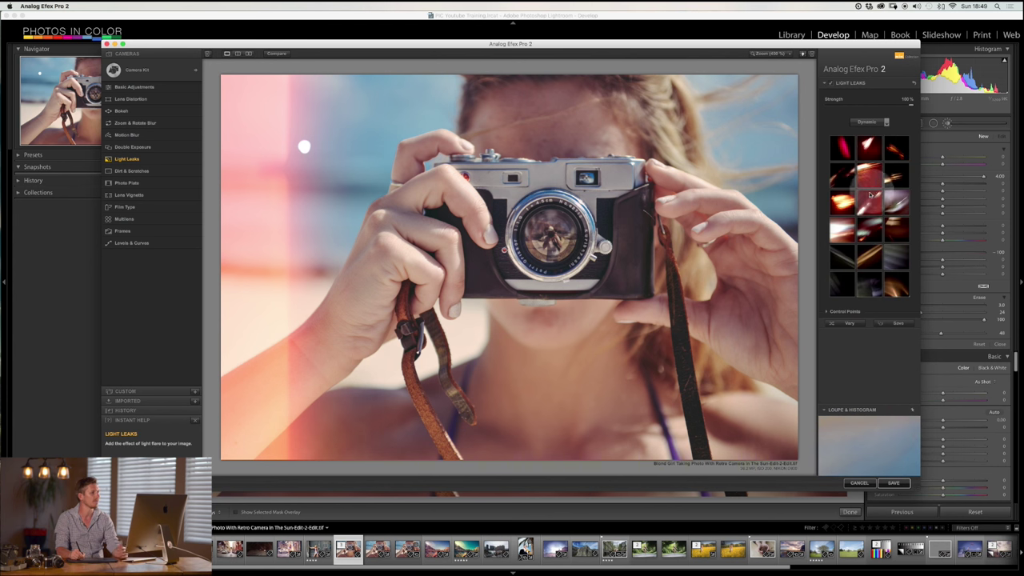
{"action": "left_click", "coordinate": [845, 204]}
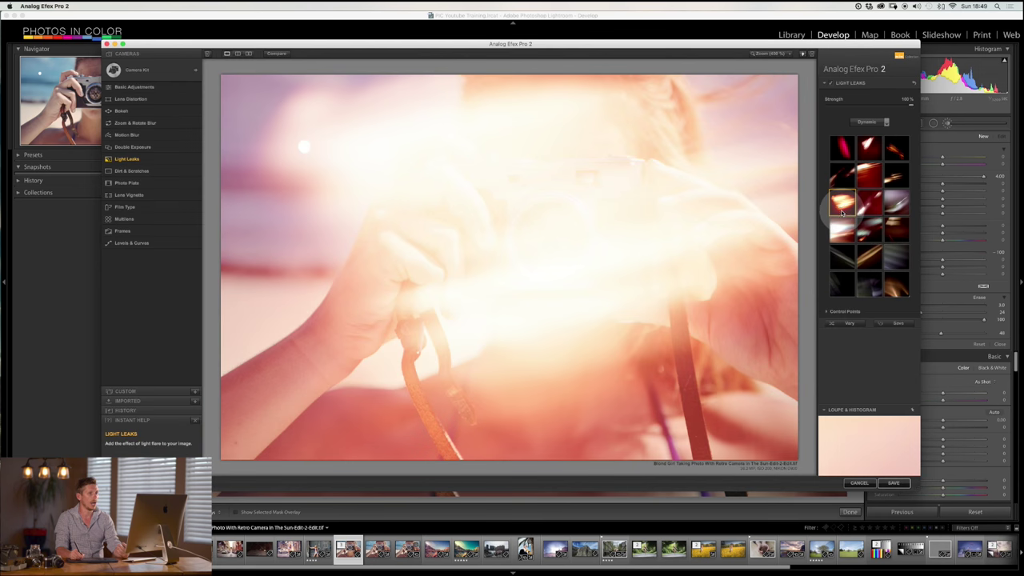
{"action": "mouse_move", "coordinate": [883, 101]}
{"action": "left_mouse_down"}
{"action": "mouse_move", "coordinate": [865, 107]}
{"action": "mouse_move", "coordinate": [890, 109]}
{"action": "left_mouse_up"}
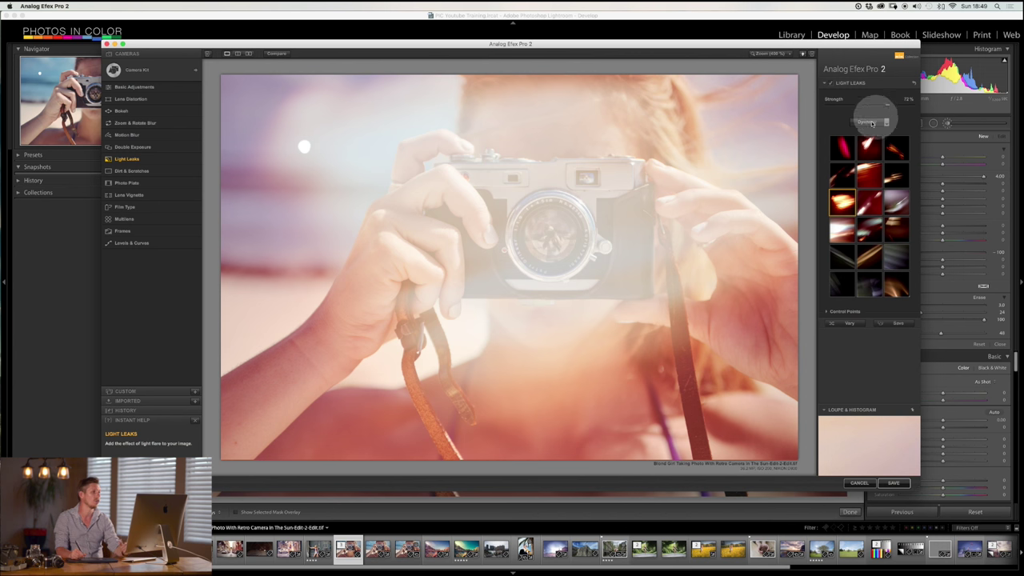
{"action": "left_click", "coordinate": [828, 84]}
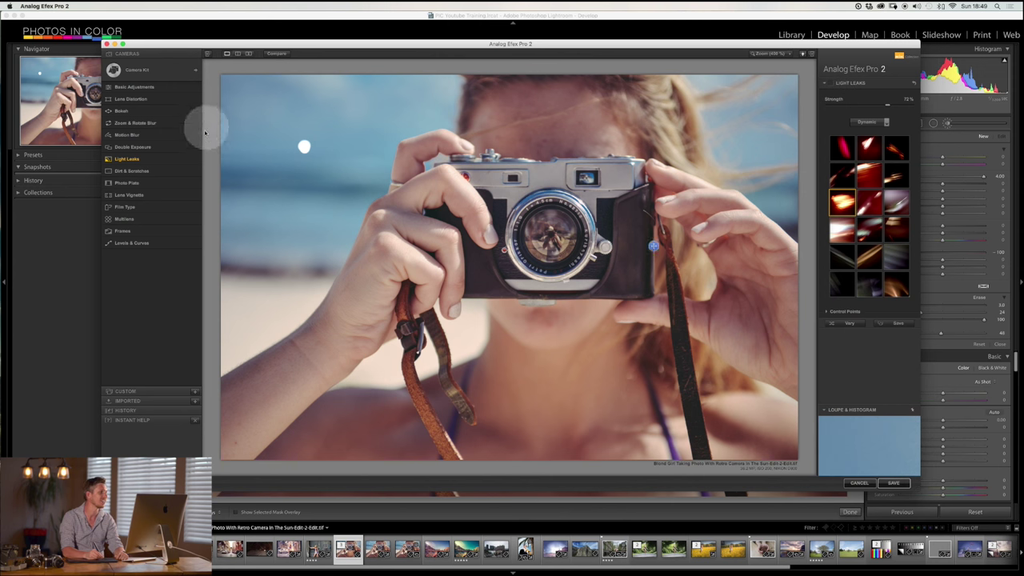
Switch to Dirt & Scratches and try several Dust and Lint textures, ending with the middle one in the fifth row
{"action": "left_click", "coordinate": [141, 170]}
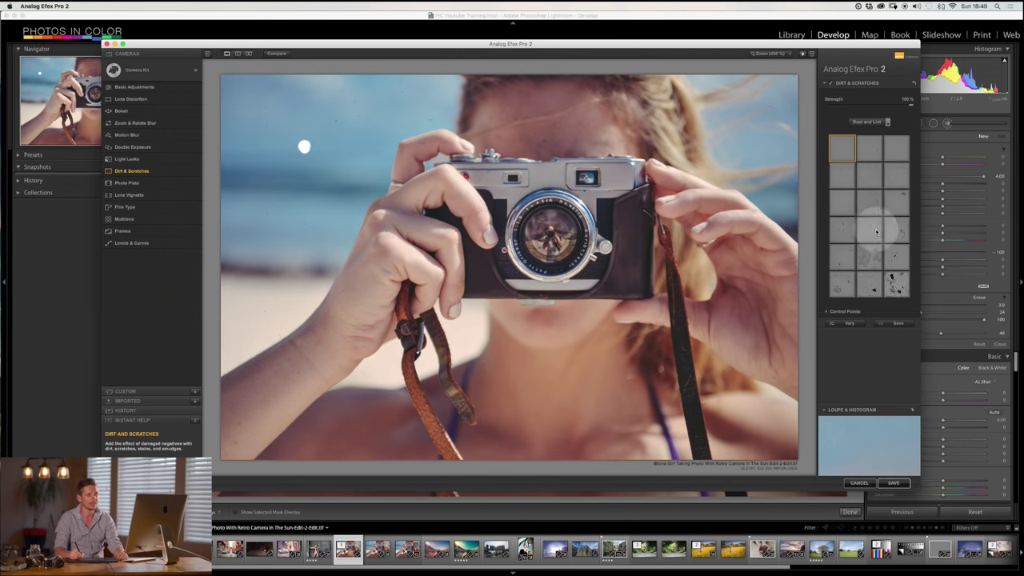
{"action": "left_click", "coordinate": [875, 231]}
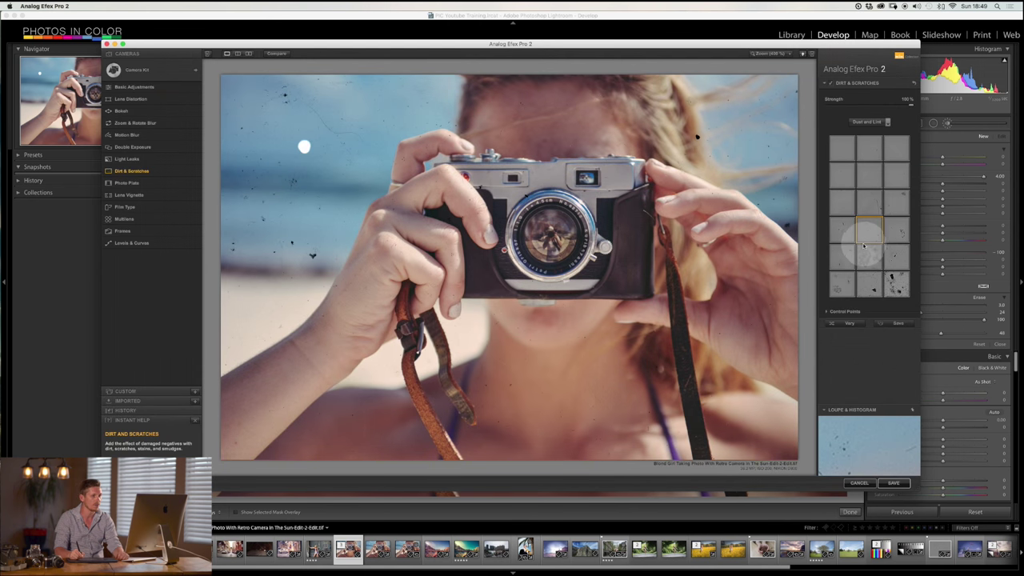
{"action": "left_click", "coordinate": [893, 287]}
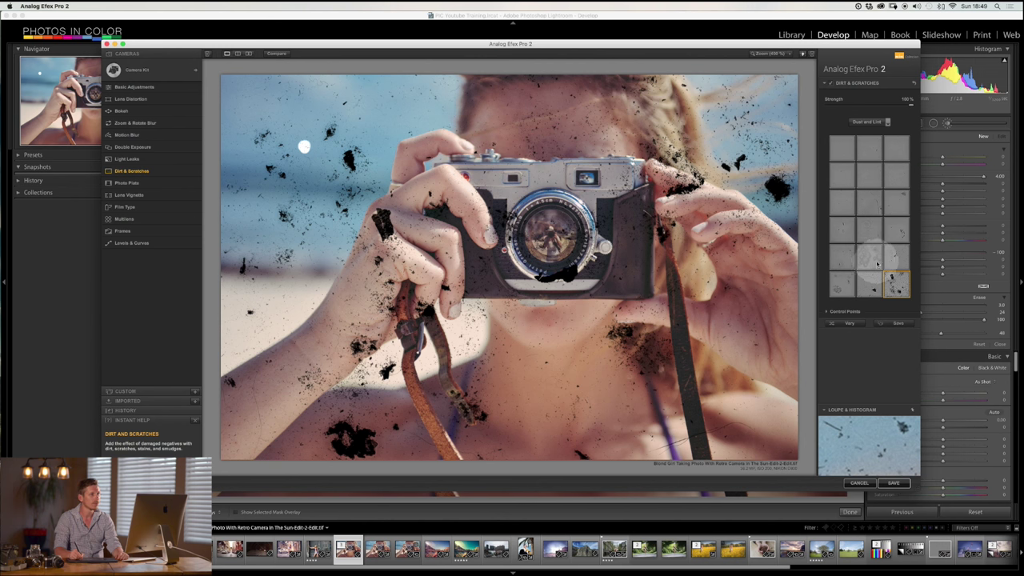
{"action": "left_click", "coordinate": [893, 205]}
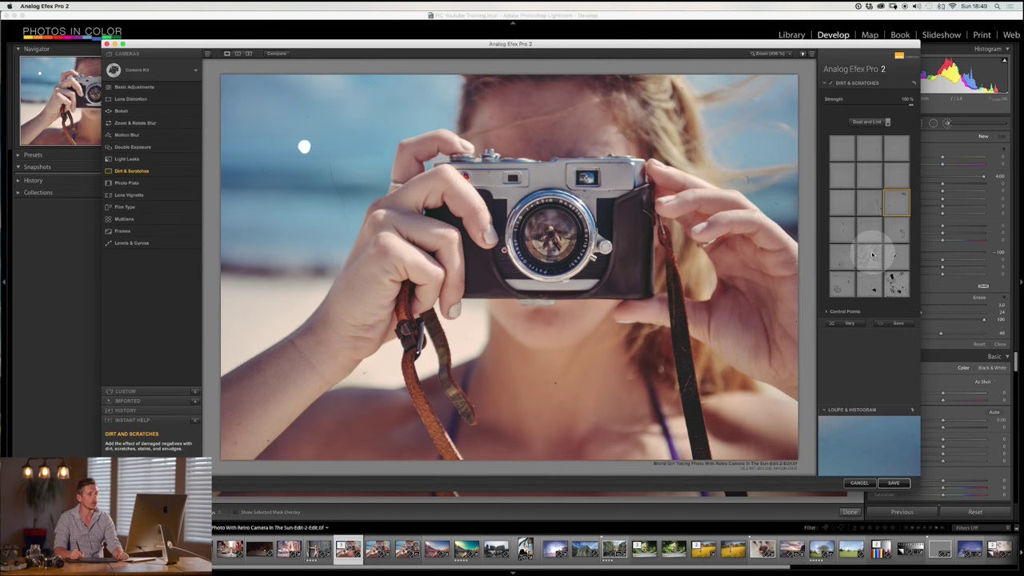
{"action": "left_click", "coordinate": [872, 256]}
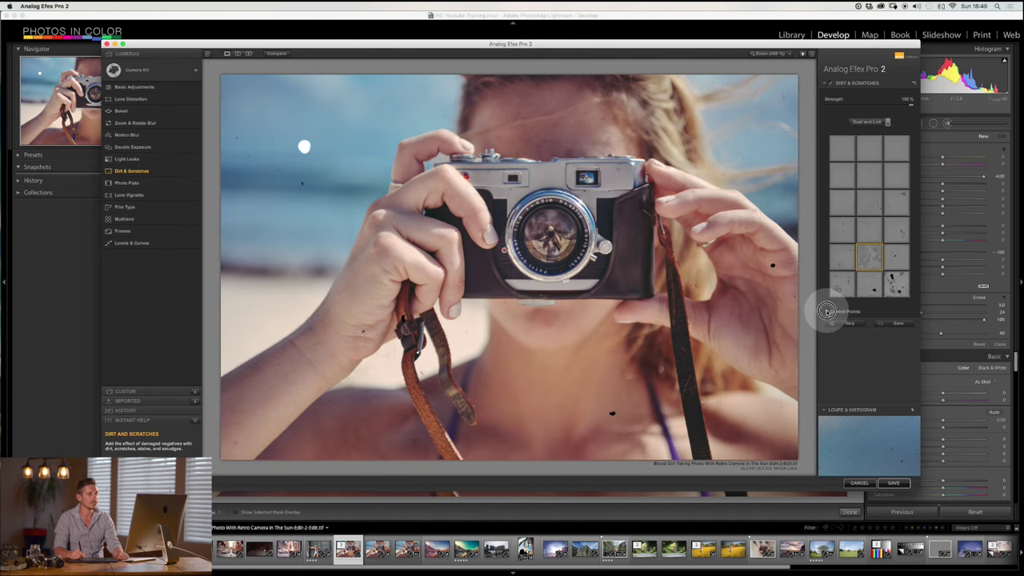
Add a Dirt & Scratches control point and position it on the camera lens
{"action": "left_click", "coordinate": [827, 311]}
{"action": "left_click", "coordinate": [597, 210]}
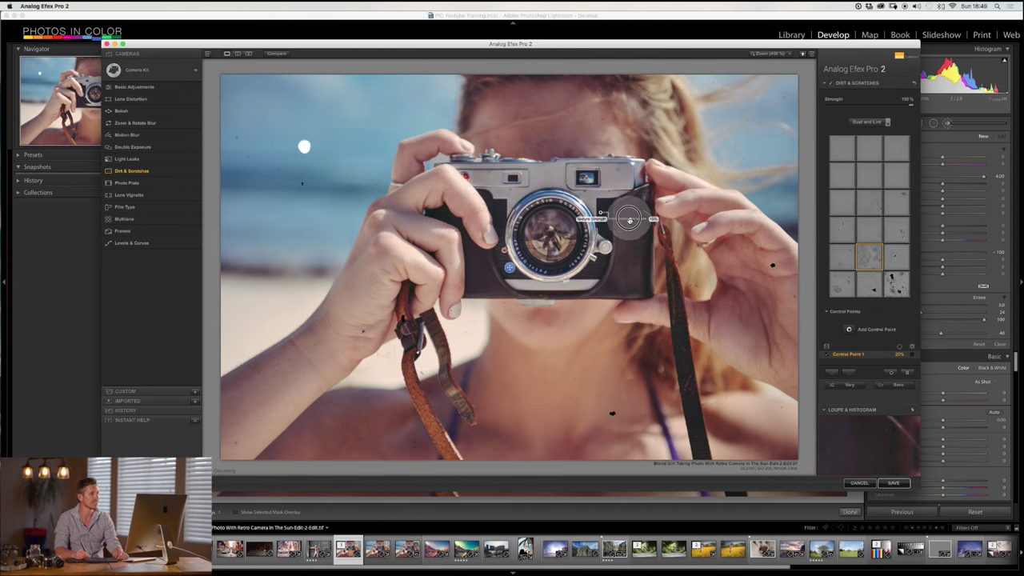
{"action": "left_click_drag", "start_coordinate": [599, 213], "coordinate": [596, 244]}
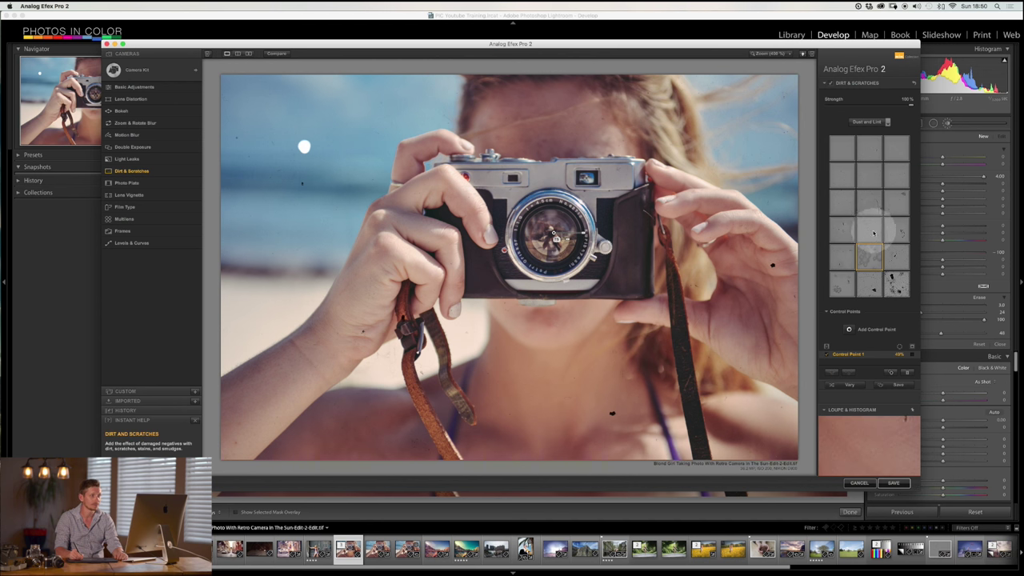
Change the dirt to Scratches, apply the last texture, and enlarge the control point's area to 100% from the woman's forehead
{"action": "left_click", "coordinate": [886, 122]}
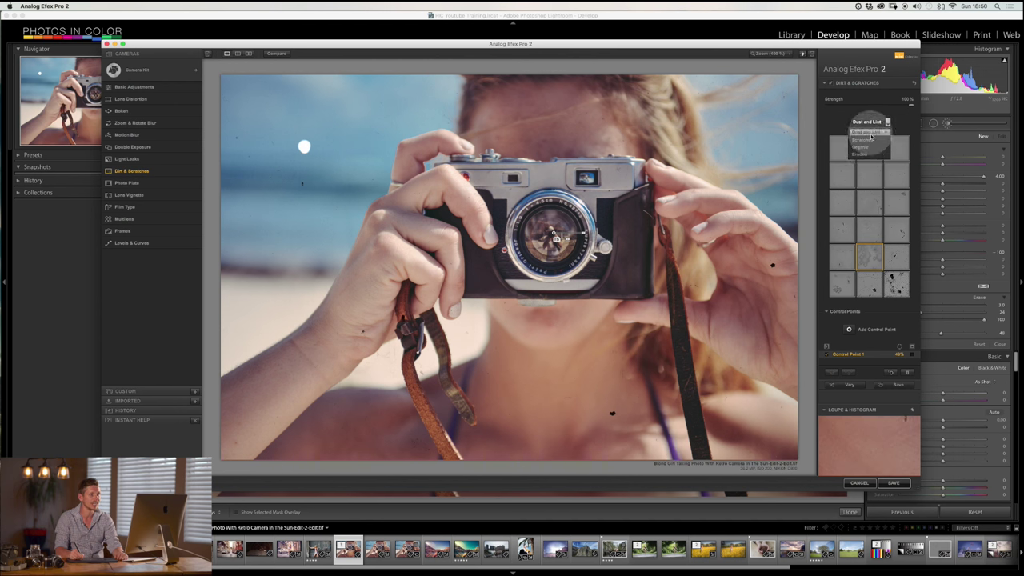
{"action": "left_click", "coordinate": [871, 140]}
{"action": "left_click", "coordinate": [873, 206]}
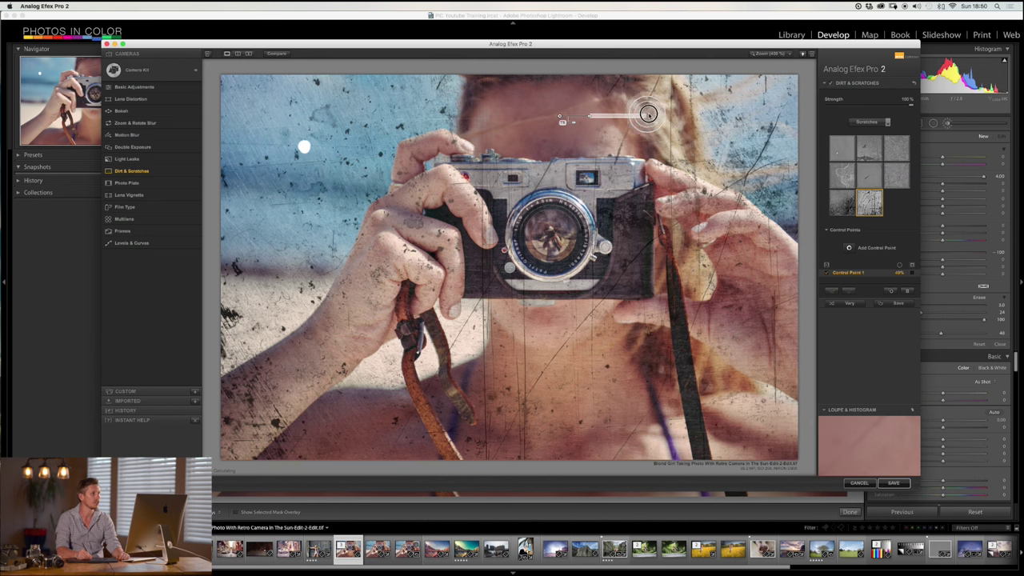
{"action": "left_click_drag", "start_coordinate": [588, 116], "coordinate": [658, 114]}
Change the dirt to Organic, apply the middle texture in the second row, and lower Strength to -11%
{"action": "left_click", "coordinate": [868, 121]}
{"action": "left_click", "coordinate": [873, 148]}
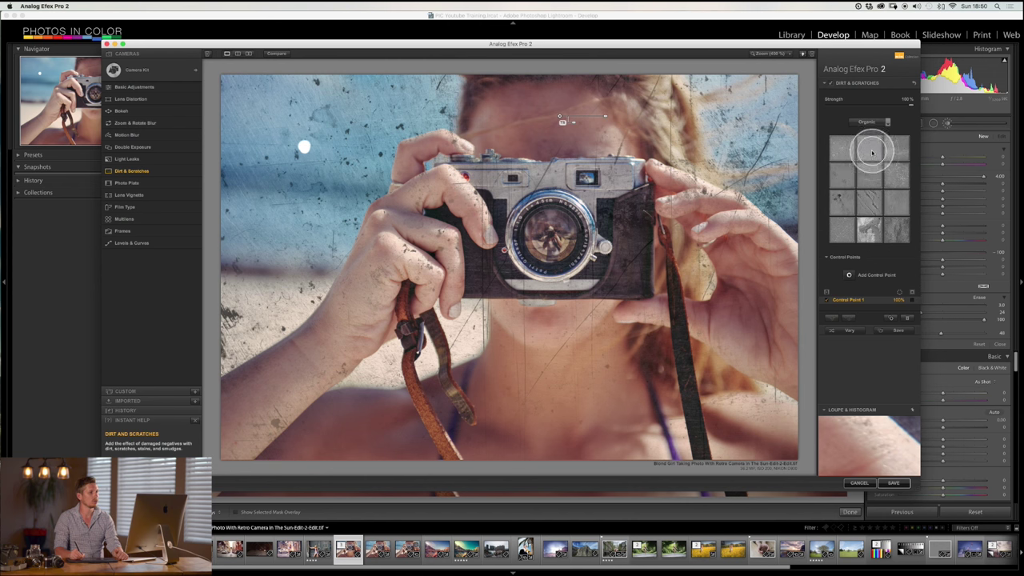
{"action": "left_click", "coordinate": [869, 176]}
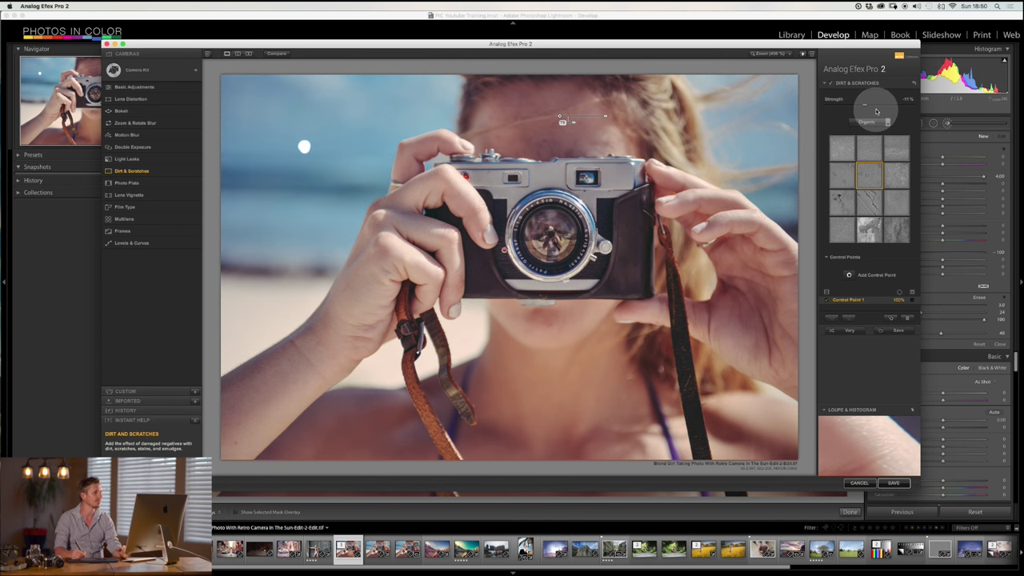
Switch to Photo Plate, apply the middle Streaked plate in the second row, and reduce Strength to about 15%
{"action": "left_click", "coordinate": [152, 184]}
{"action": "left_click", "coordinate": [153, 188]}
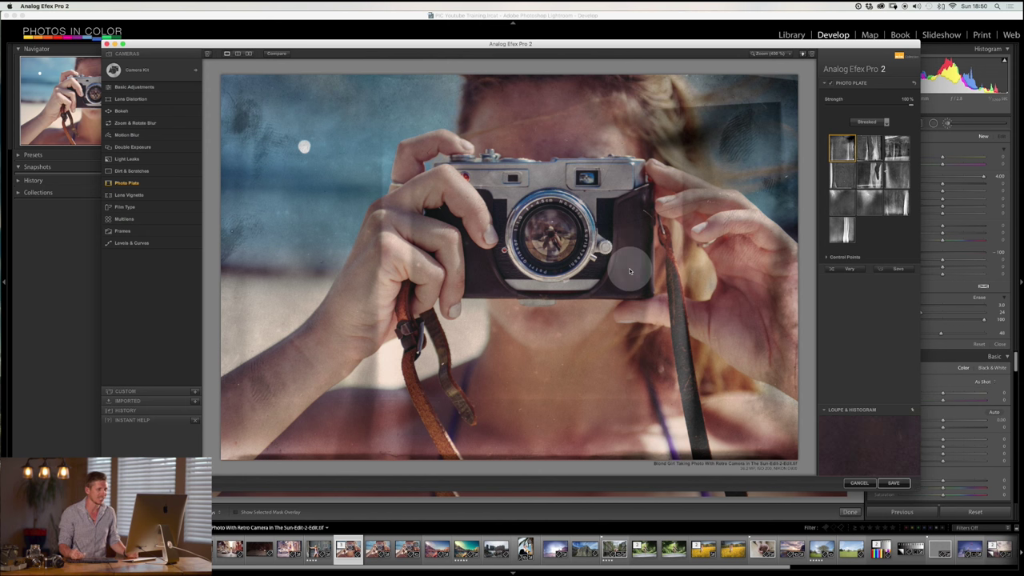
{"action": "left_click", "coordinate": [869, 174]}
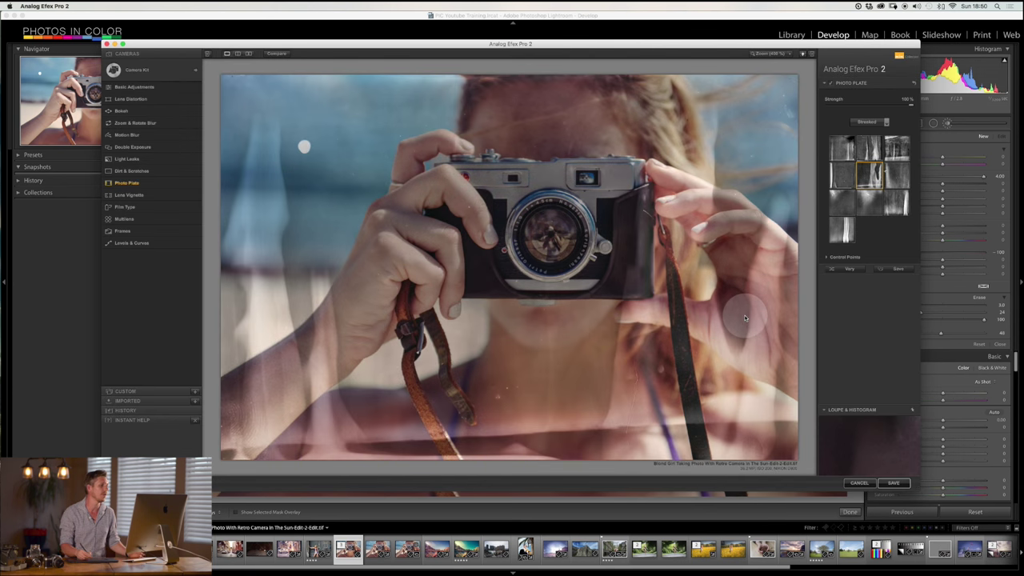
{"action": "left_click", "coordinate": [887, 121]}
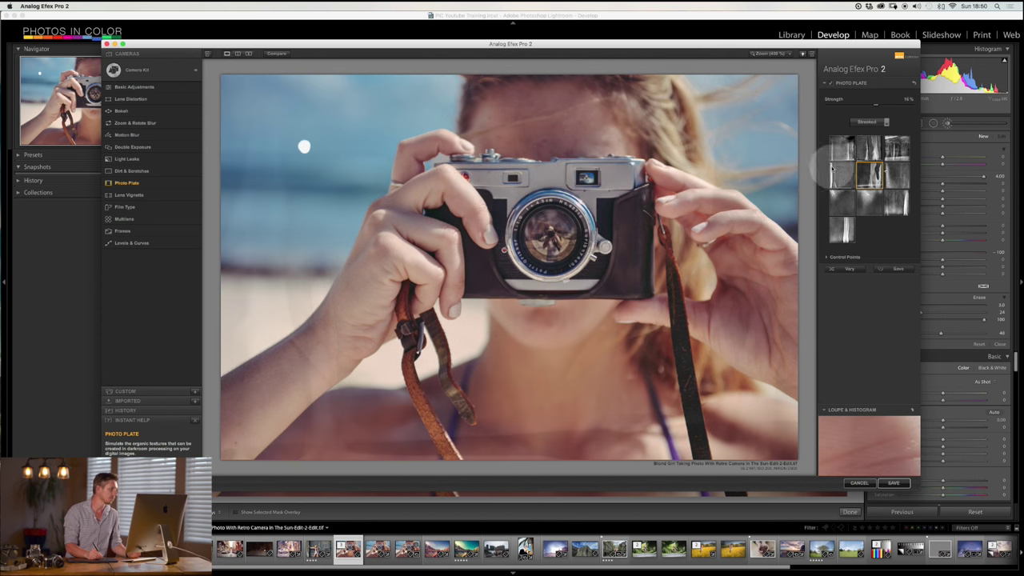
Switch to Lens Vignette and soften it with Amount at -7%, Size at about 23% and a shape slightly towards Rectangle
{"action": "left_click", "coordinate": [138, 196]}
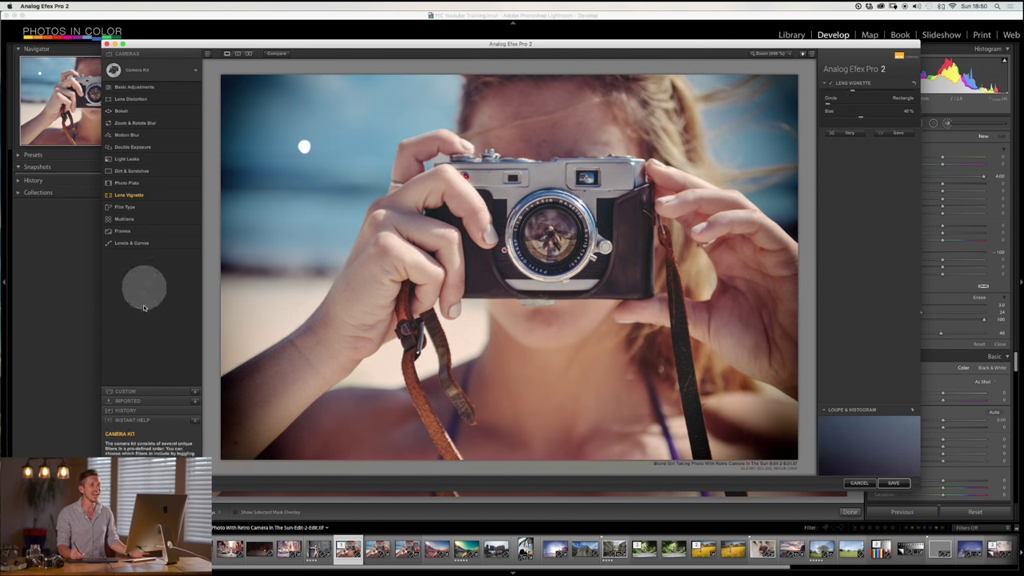
{"action": "left_click_drag", "start_coordinate": [865, 108], "coordinate": [846, 133]}
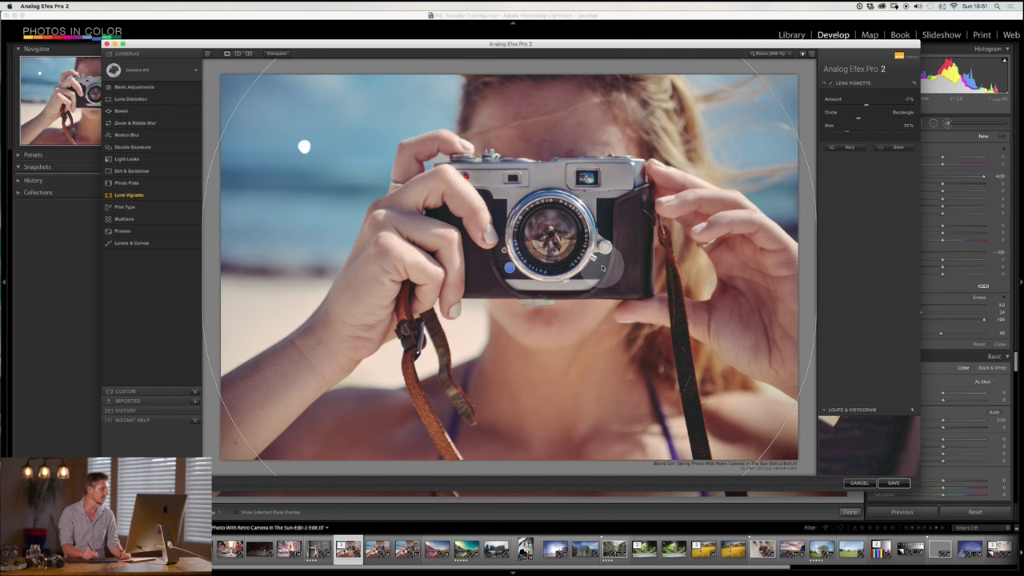
Switch to Film Type and try several Warm films, ending with the last one in the third row
{"action": "left_click", "coordinate": [128, 206]}
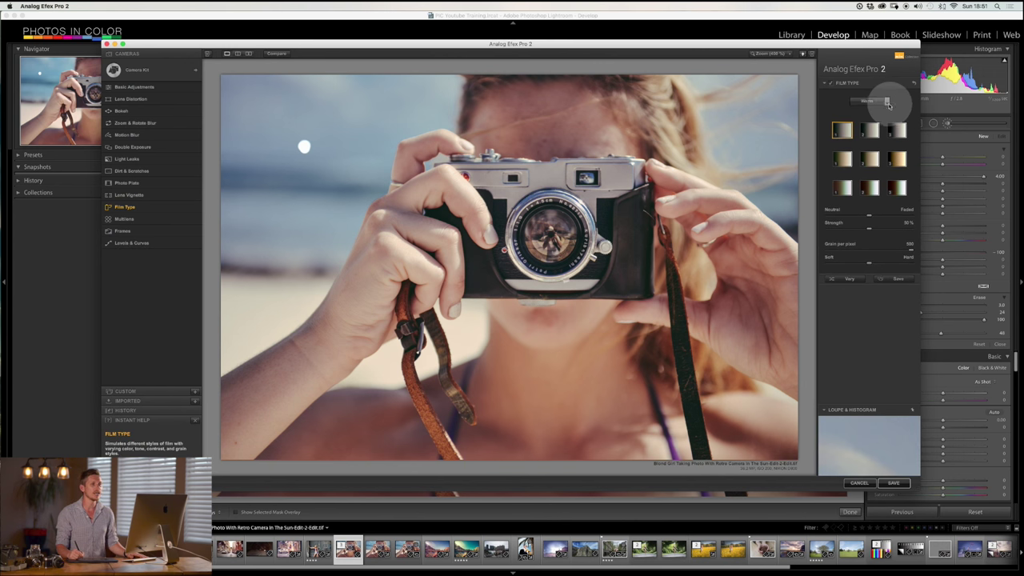
{"action": "left_click", "coordinate": [843, 129]}
{"action": "left_click", "coordinate": [843, 160]}
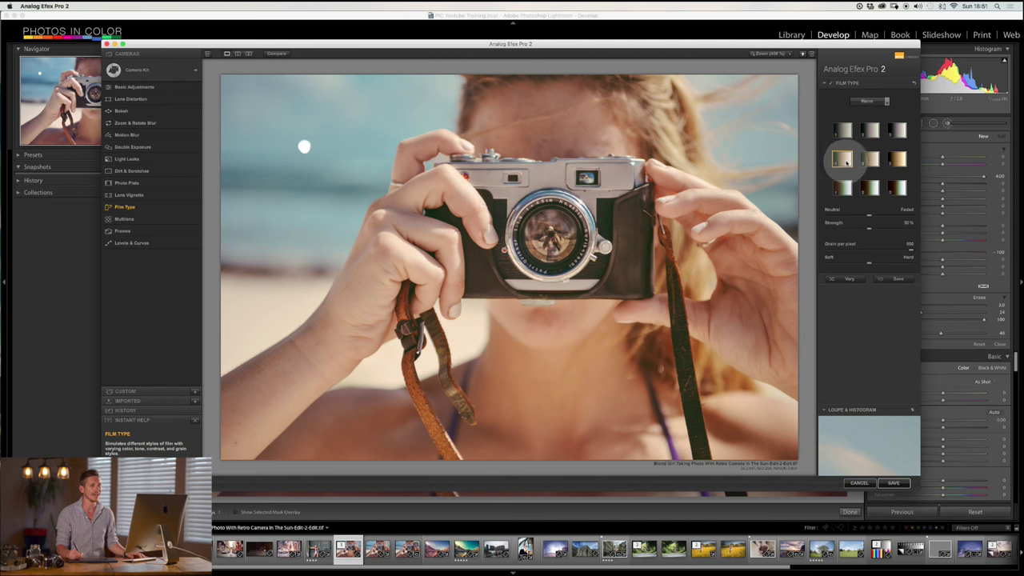
{"action": "left_click", "coordinate": [897, 160]}
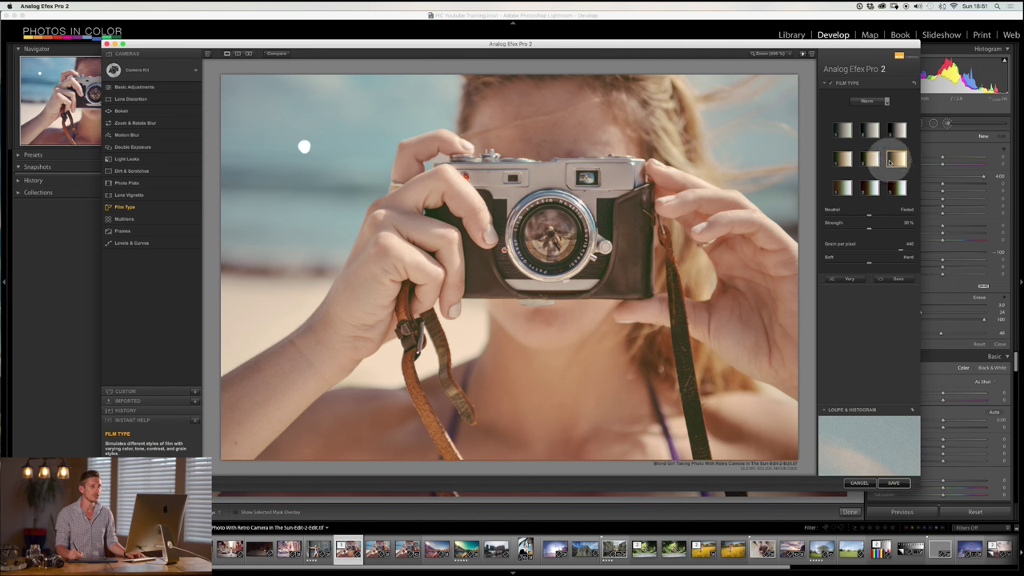
{"action": "left_click", "coordinate": [899, 188]}
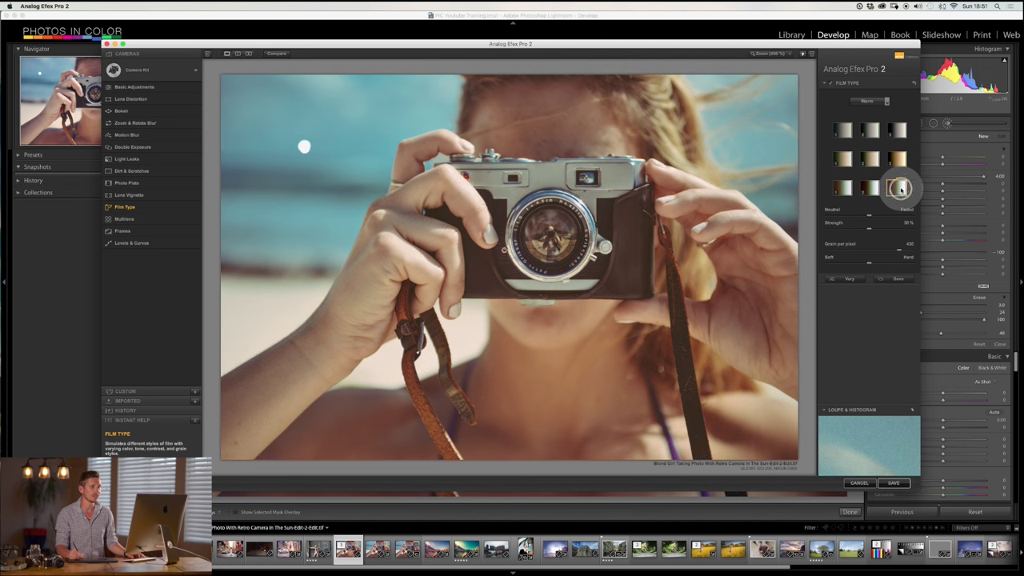
Try Cool films, including the last in the first row, and apply the last film in the third row of Subtle
{"action": "left_click", "coordinate": [880, 118]}
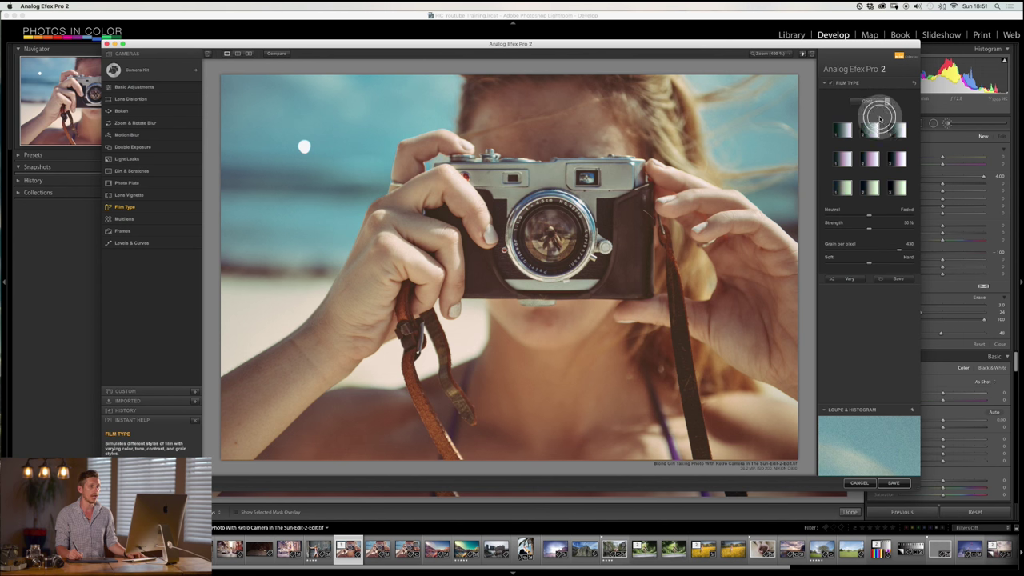
{"action": "left_click", "coordinate": [899, 157]}
{"action": "left_click", "coordinate": [897, 133]}
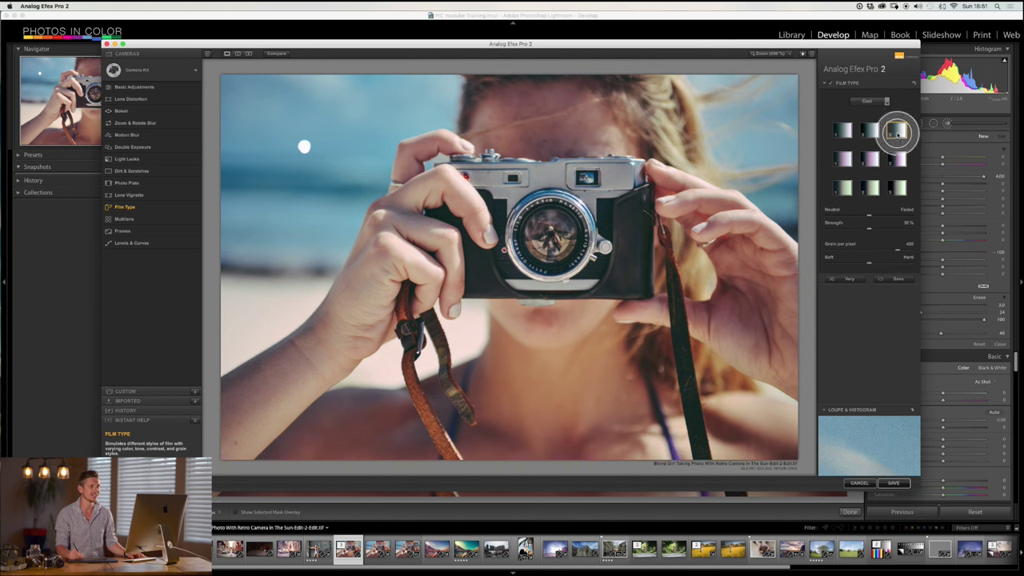
{"action": "left_click", "coordinate": [879, 126]}
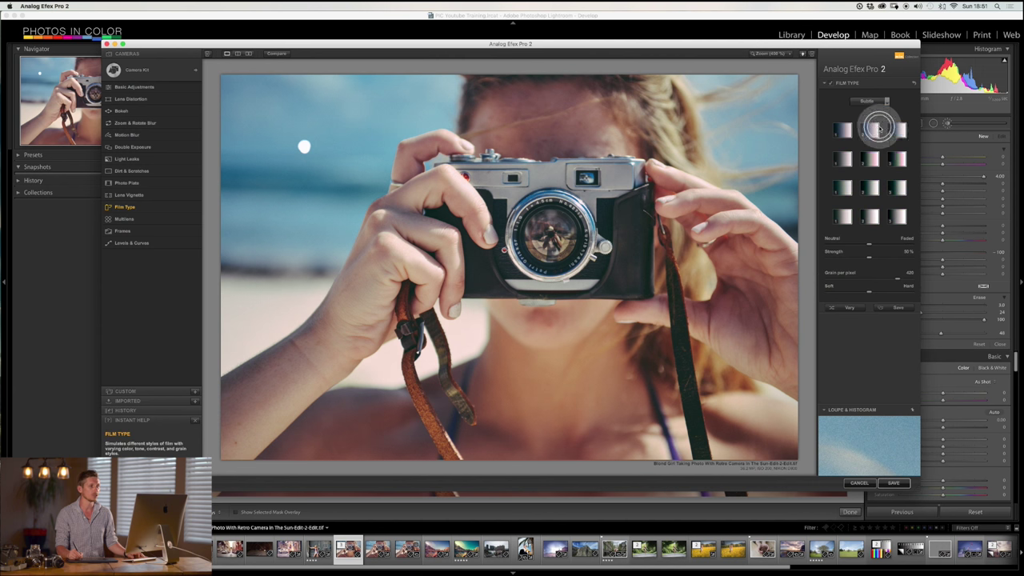
{"action": "left_click", "coordinate": [899, 186]}
Change the film category to B&W neutral and apply the middle film in the third row
{"action": "left_click", "coordinate": [888, 101]}
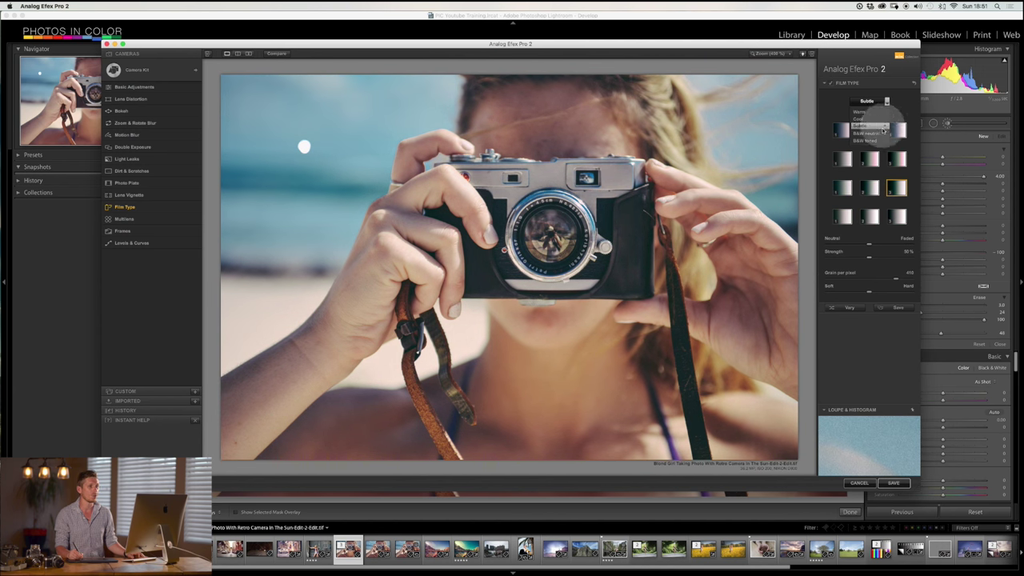
{"action": "left_click", "coordinate": [865, 133]}
{"action": "left_click", "coordinate": [895, 163]}
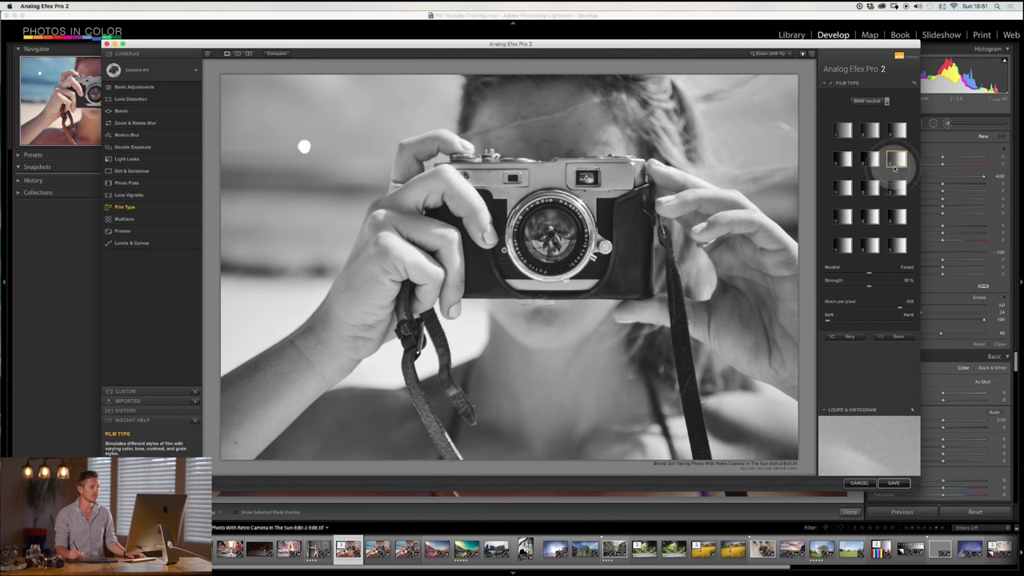
{"action": "left_click", "coordinate": [878, 187]}
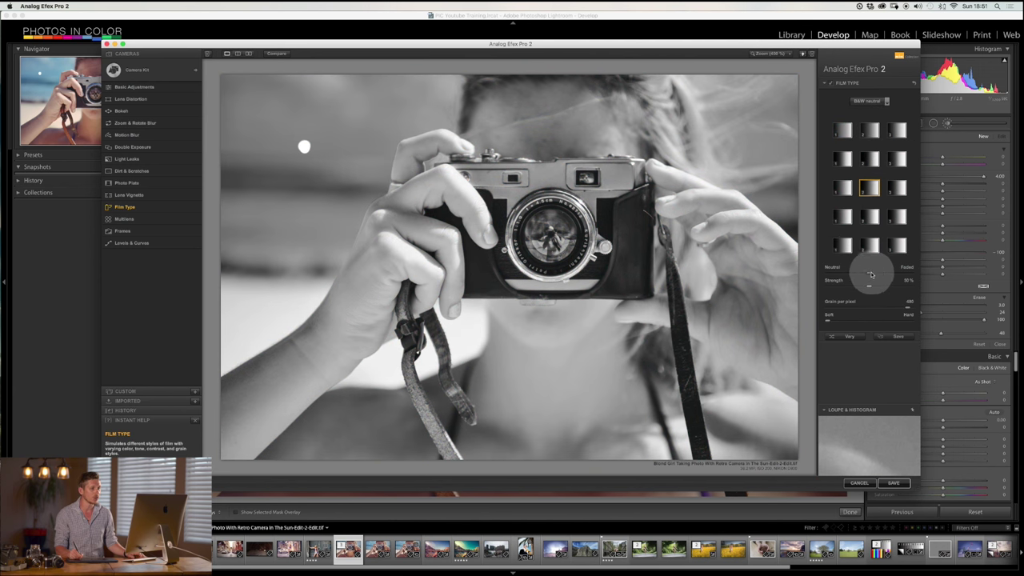
Fade the black-and-white film fully and raise its Strength to about 72%
{"action": "left_click_drag", "start_coordinate": [884, 273], "coordinate": [847, 281]}
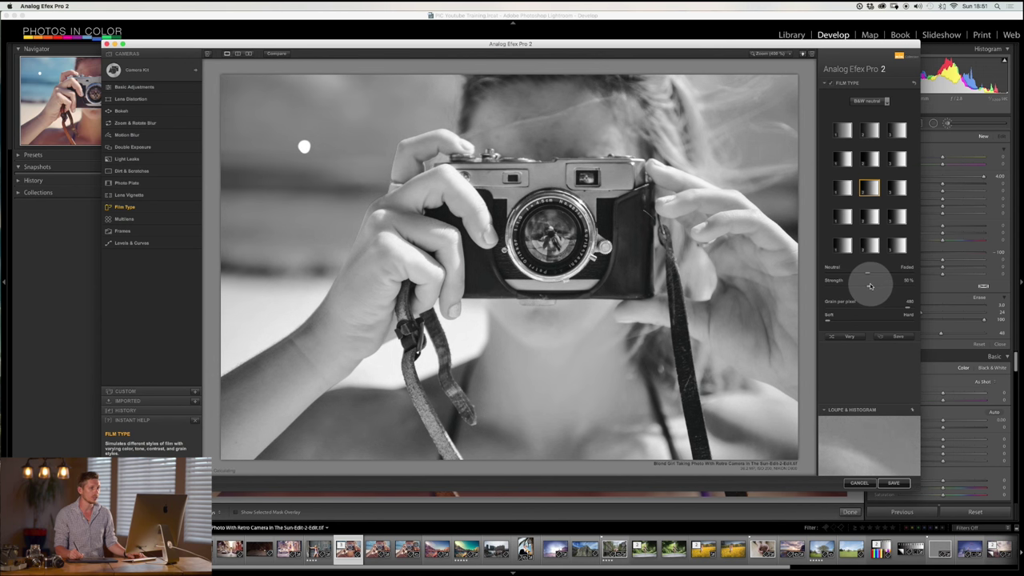
{"action": "left_click_drag", "start_coordinate": [883, 284], "coordinate": [907, 275]}
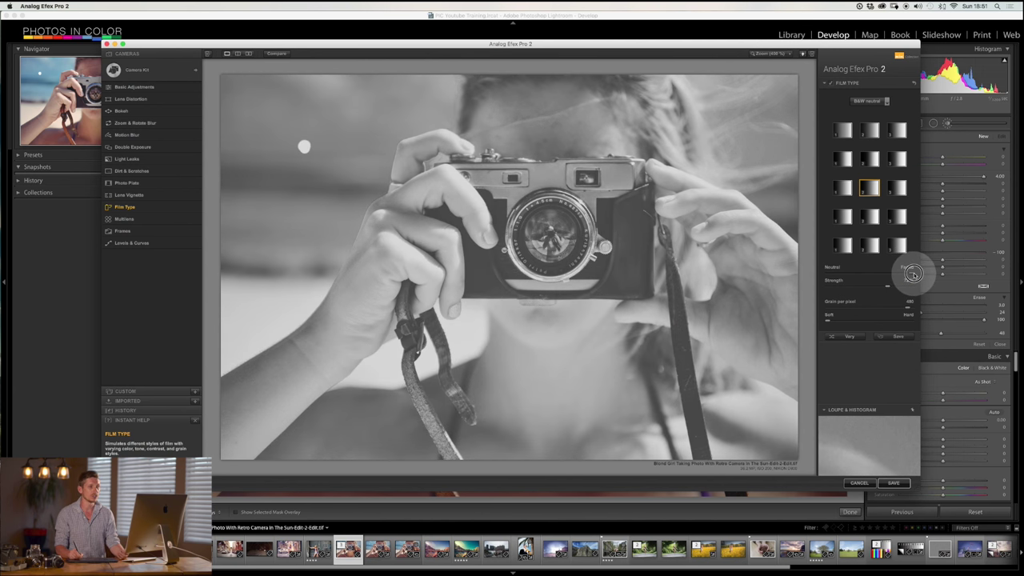
{"action": "mouse_move", "coordinate": [911, 277]}
{"action": "left_mouse_down"}
{"action": "mouse_move", "coordinate": [872, 275]}
{"action": "mouse_move", "coordinate": [927, 268]}
{"action": "left_mouse_up"}
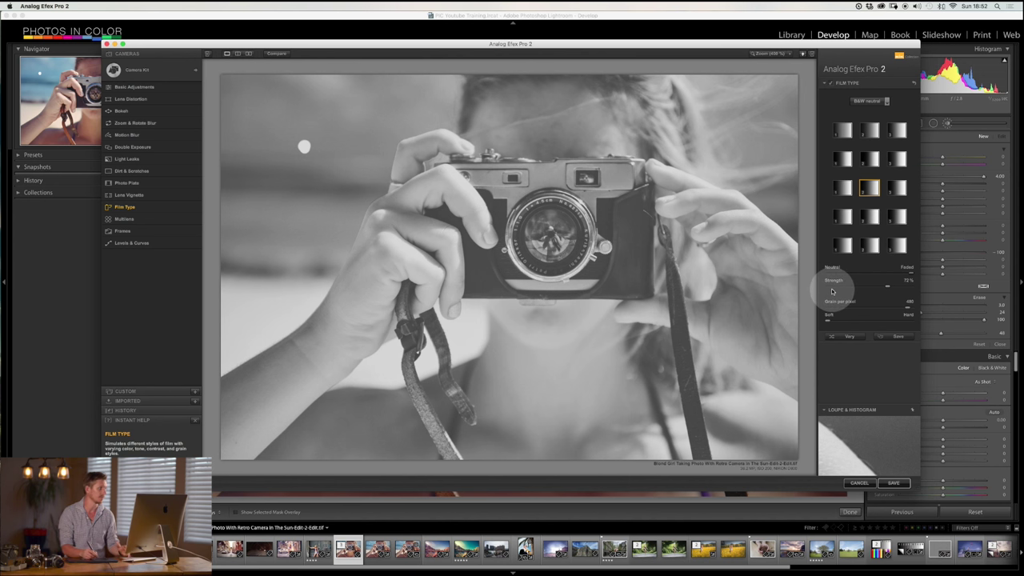
Switch to Multilens and apply the layout with three horizontal strips
{"action": "left_click", "coordinate": [145, 220]}
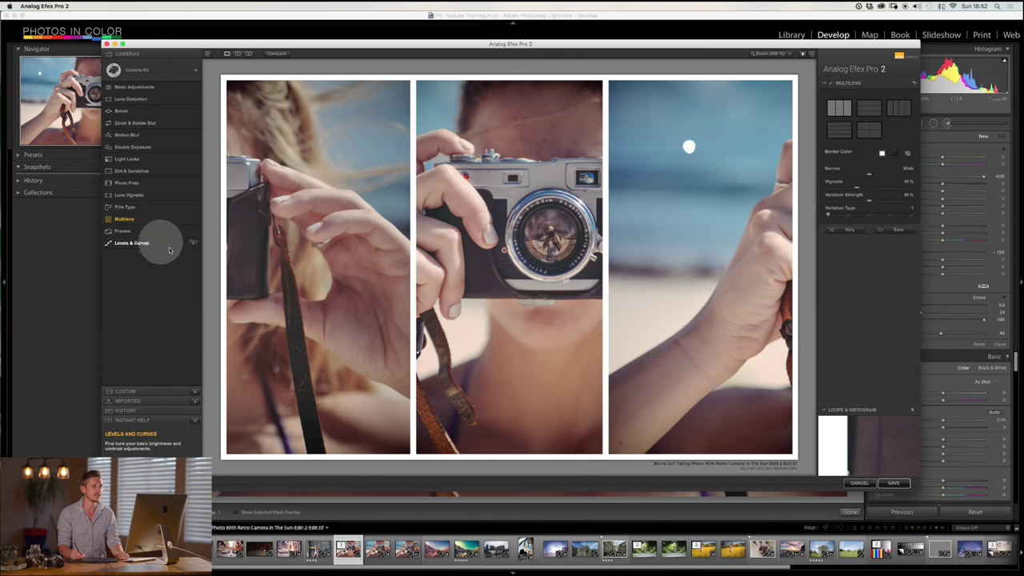
{"action": "left_click", "coordinate": [872, 109]}
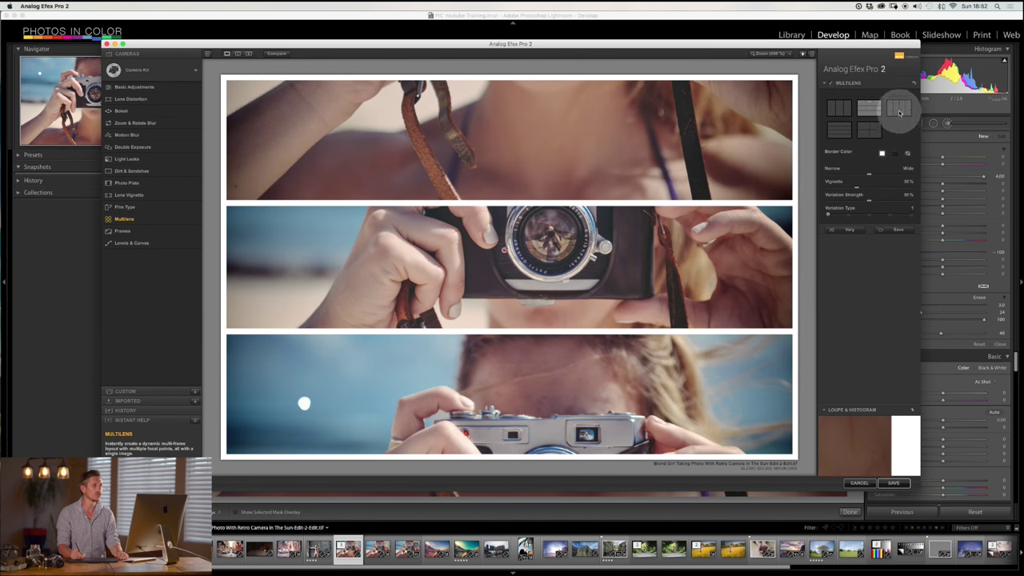
Try the other Multilens layouts, ending with four horizontal strips, and set the Variation Type to 4
{"action": "left_click", "coordinate": [899, 110]}
{"action": "left_click", "coordinate": [868, 130]}
{"action": "left_click", "coordinate": [839, 130]}
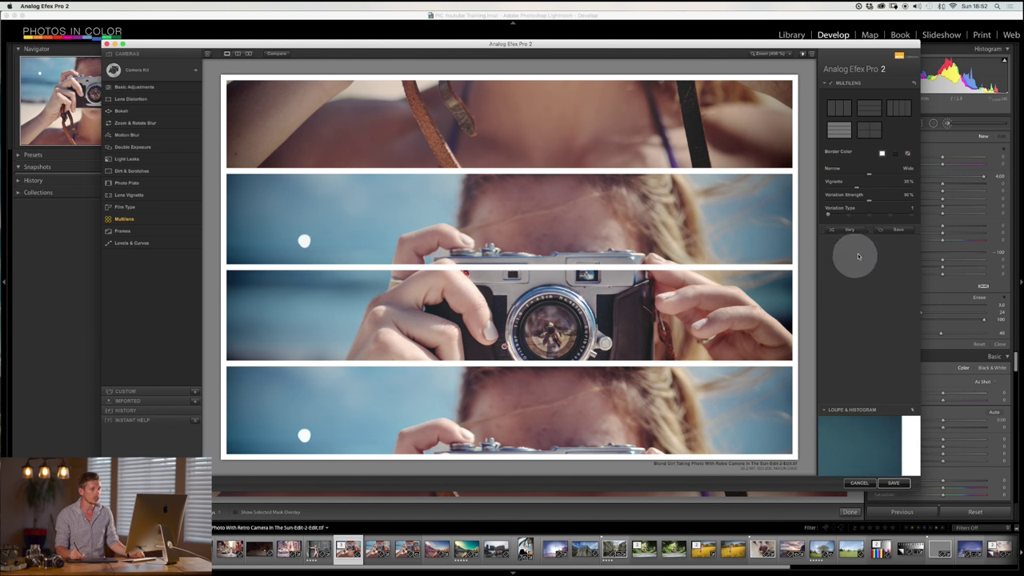
{"action": "left_click_drag", "start_coordinate": [852, 214], "coordinate": [887, 214]}
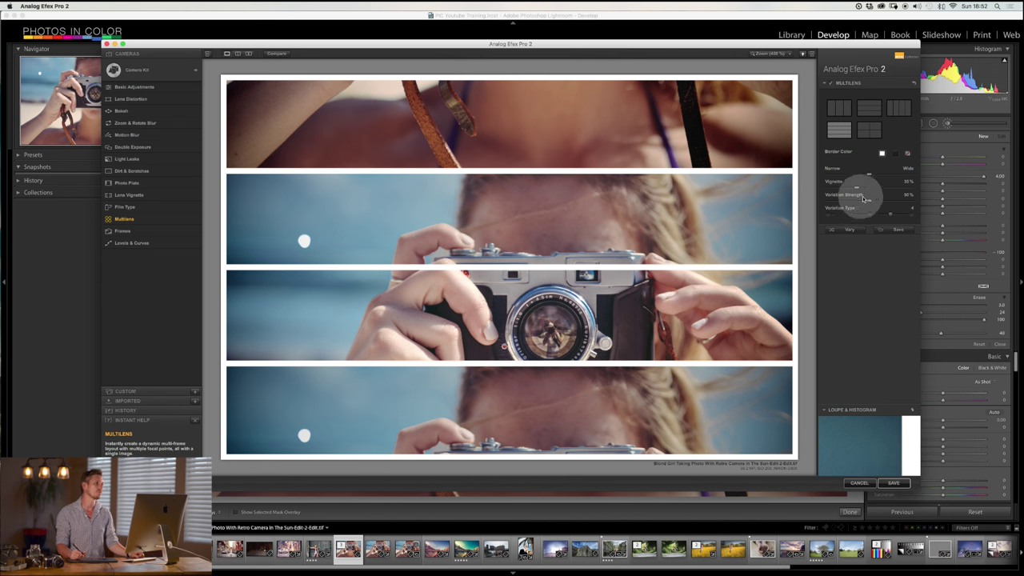
{"action": "left_click", "coordinate": [520, 84]}
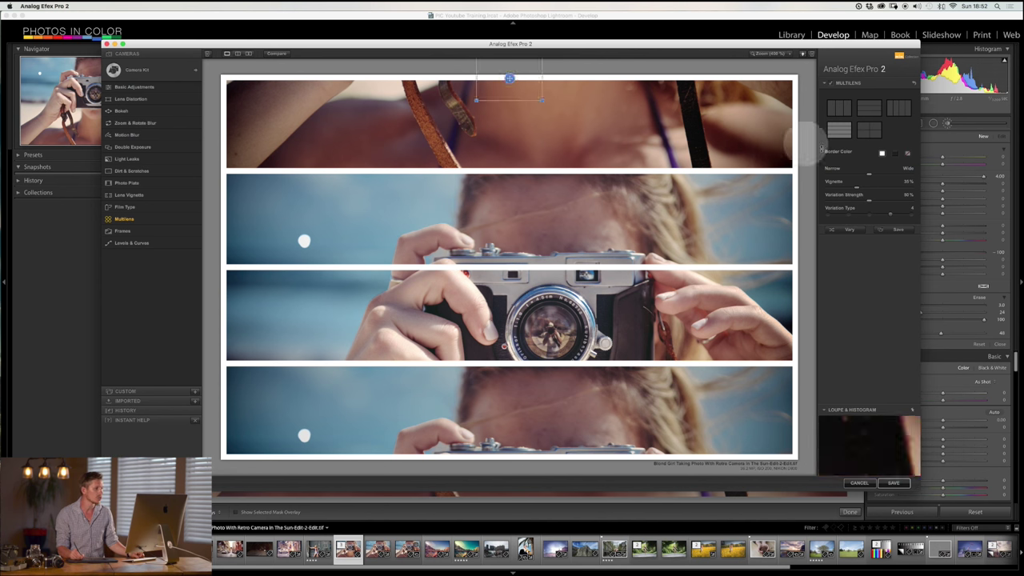
Return to the Multilens layout with three horizontal strips and randomize the effect several times with Vary
{"action": "left_click", "coordinate": [868, 108]}
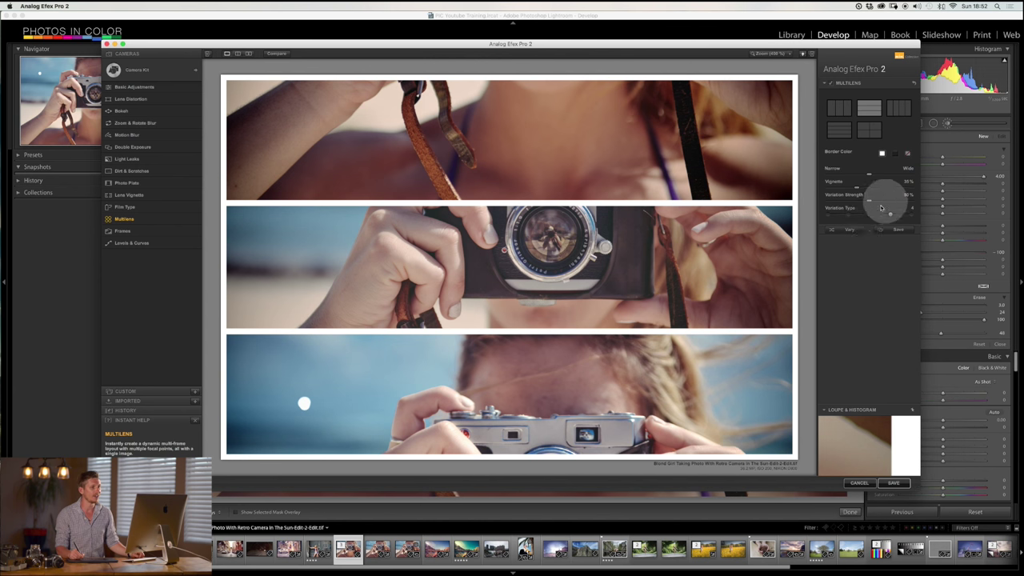
{"action": "left_click", "coordinate": [853, 232]}
{"action": "left_click", "coordinate": [854, 234]}
{"action": "left_click", "coordinate": [854, 233]}
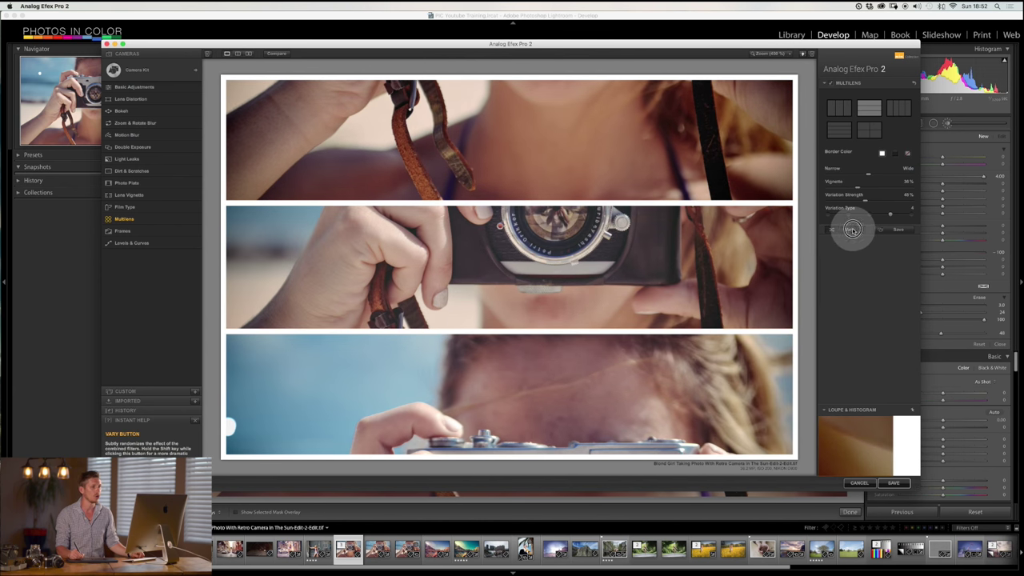
{"action": "left_click", "coordinate": [855, 231]}
{"action": "left_click", "coordinate": [855, 230]}
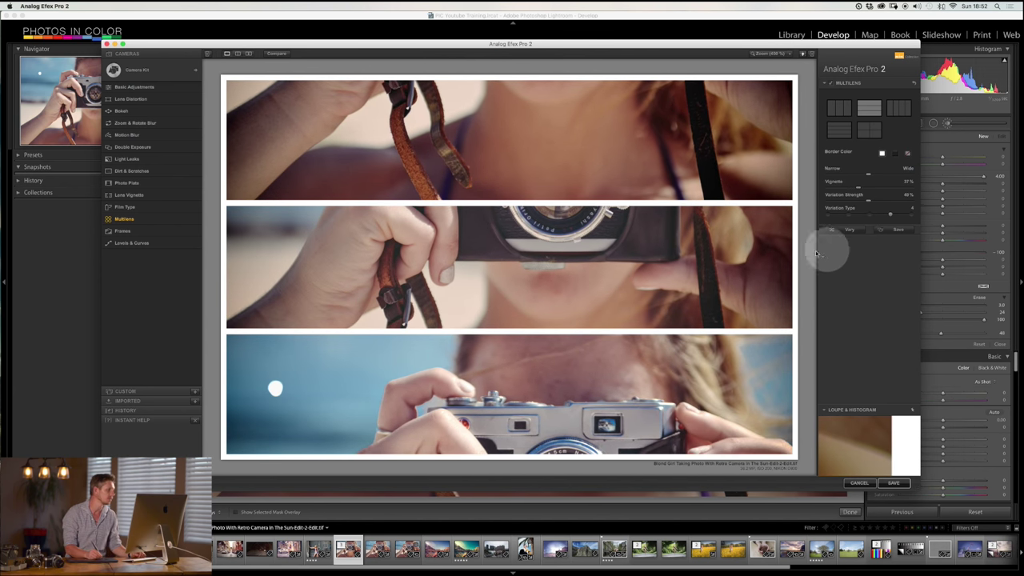
Switch to Frames and try Film strip frames: the last in the fifth row and the middle one in the third
{"action": "left_click", "coordinate": [142, 229]}
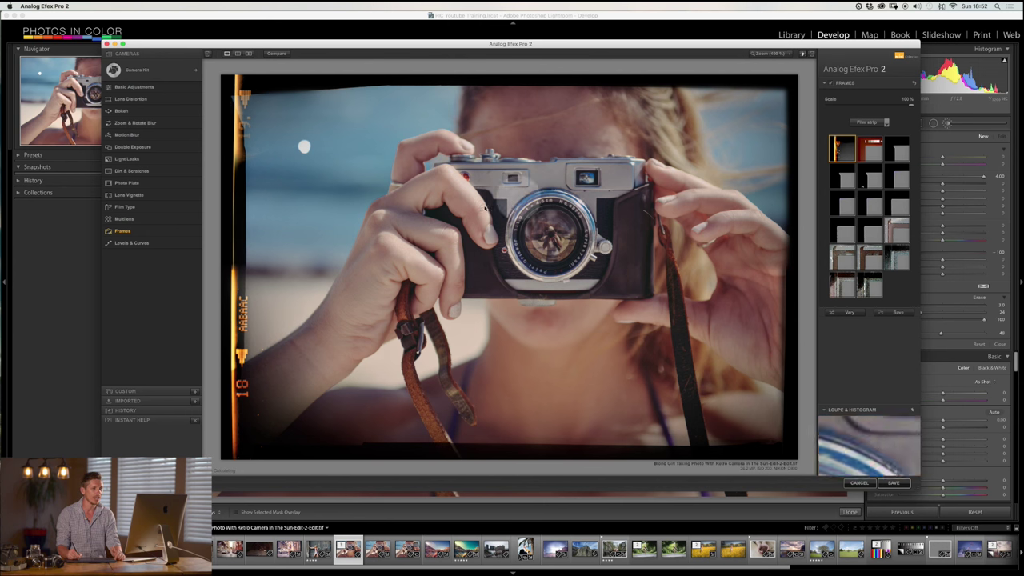
{"action": "left_click", "coordinate": [893, 265]}
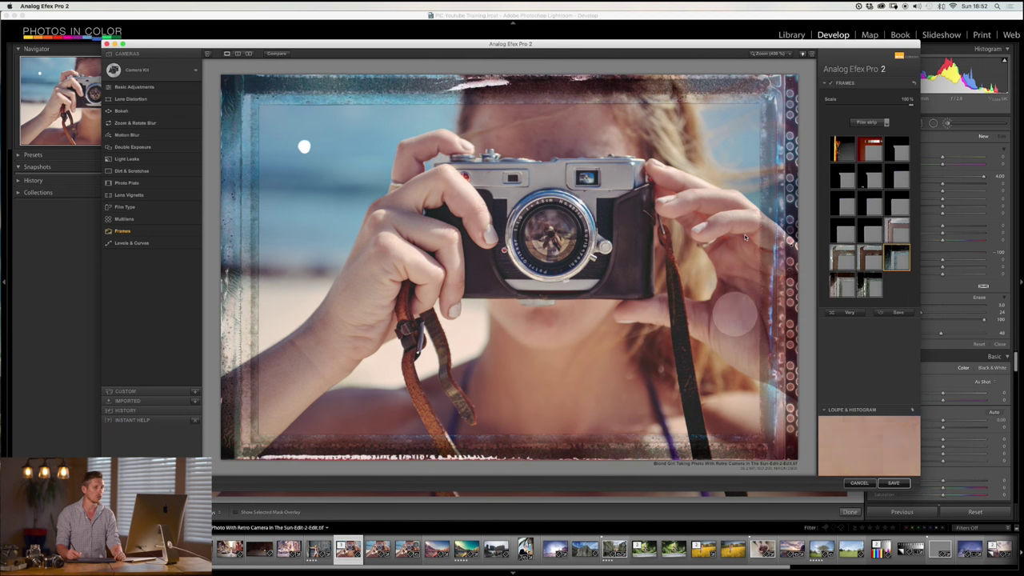
{"action": "left_click", "coordinate": [873, 209]}
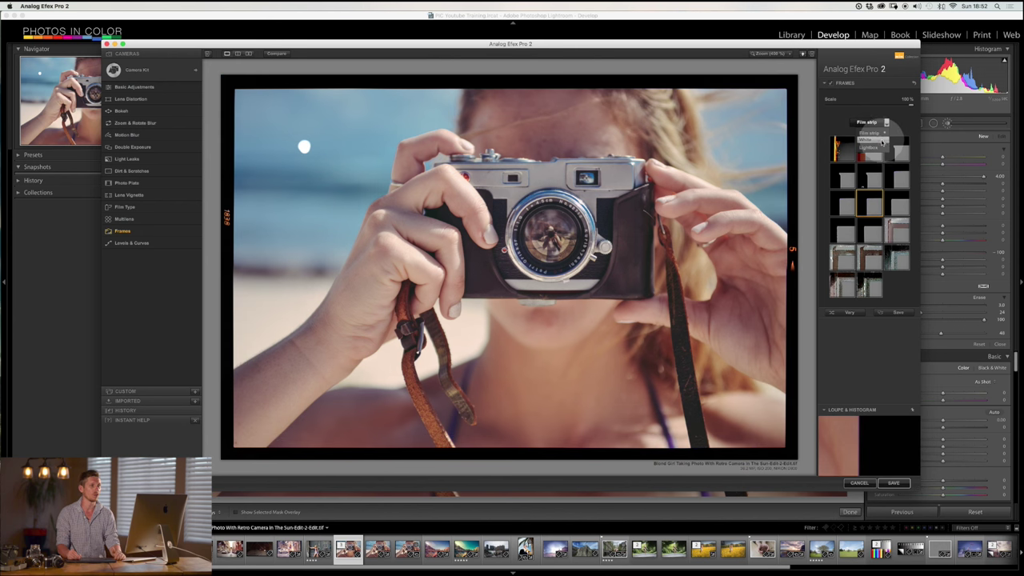
Try the last White frame in the second row and Lightbox frames, ending with the last in the fourth row
{"action": "left_click", "coordinate": [880, 141]}
{"action": "left_click", "coordinate": [894, 176]}
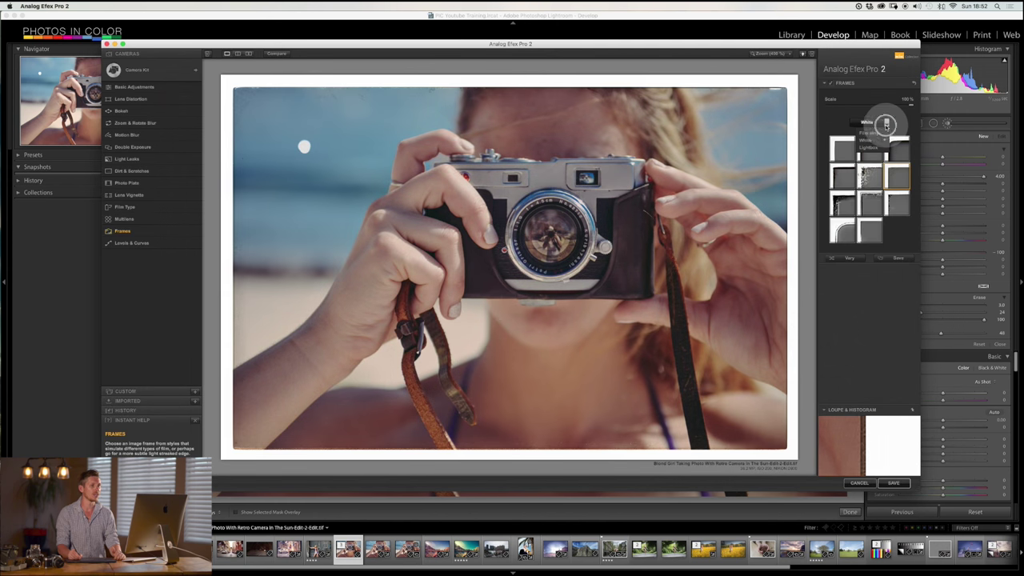
{"action": "left_click", "coordinate": [869, 147]}
{"action": "left_click", "coordinate": [866, 213]}
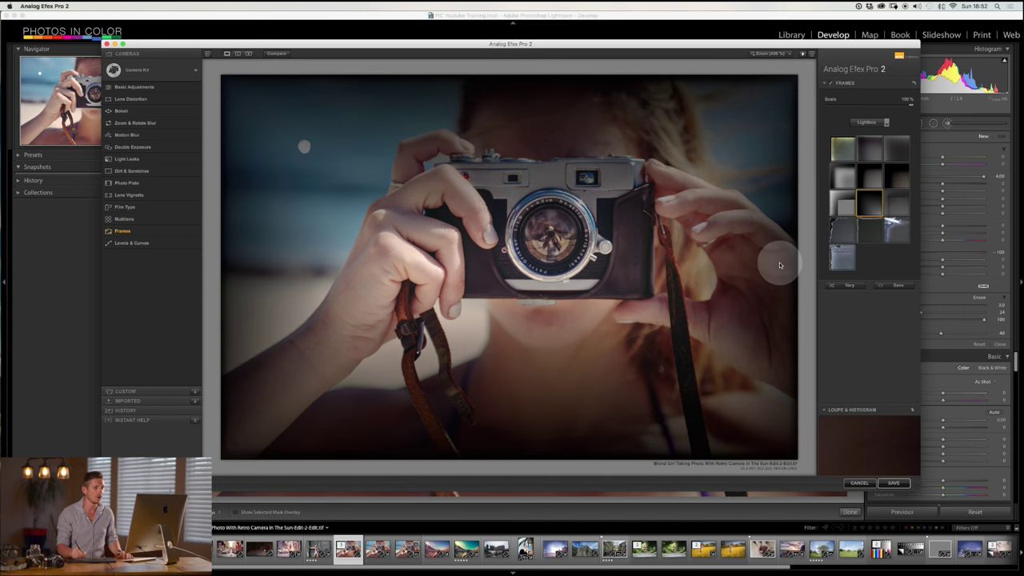
{"action": "left_click", "coordinate": [895, 231]}
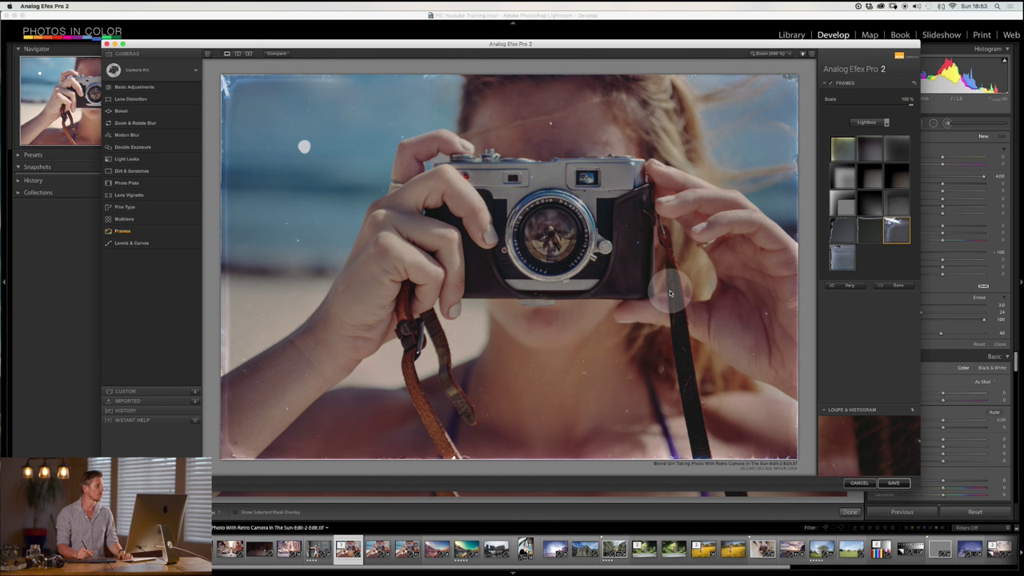
Switch to Motion Blur and try to save the setup as a custom preset
{"action": "left_click", "coordinate": [140, 136]}
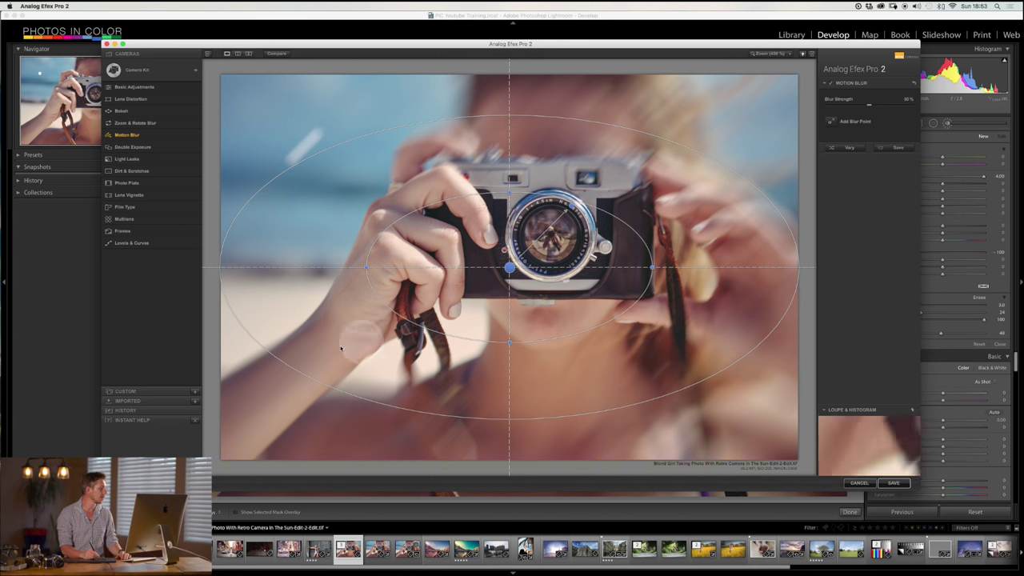
{"action": "left_click", "coordinate": [195, 391]}
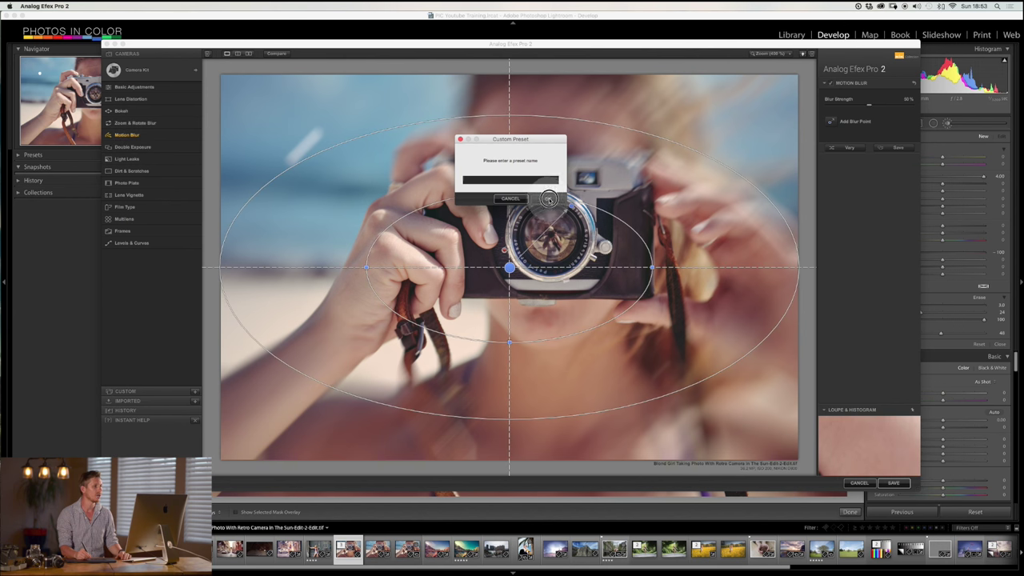
{"action": "left_click", "coordinate": [511, 200]}
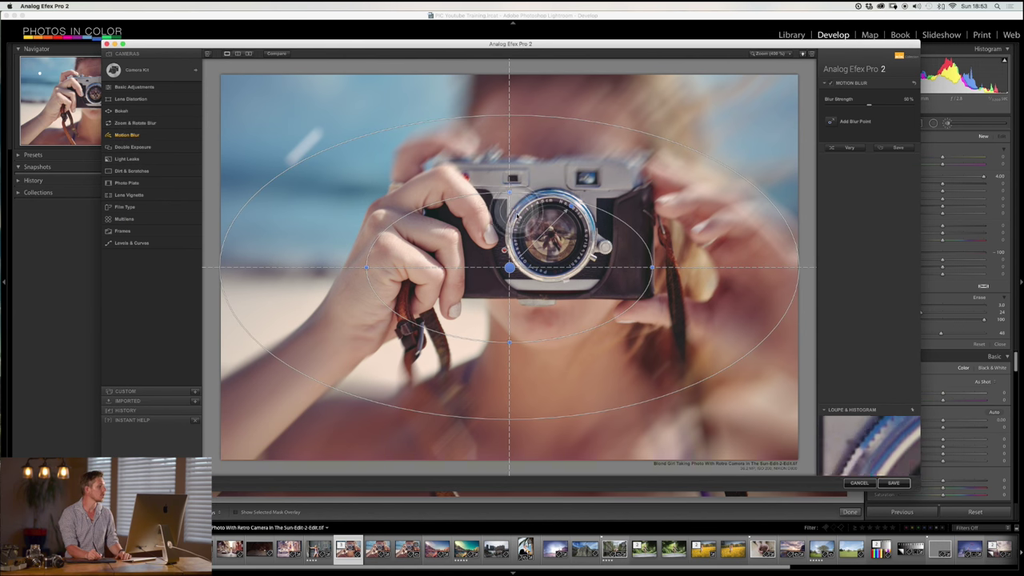
Load the Vintage Camera tool combination and set Brightness to about -22% in its Basic Adjustments
{"action": "left_click", "coordinate": [193, 72]}
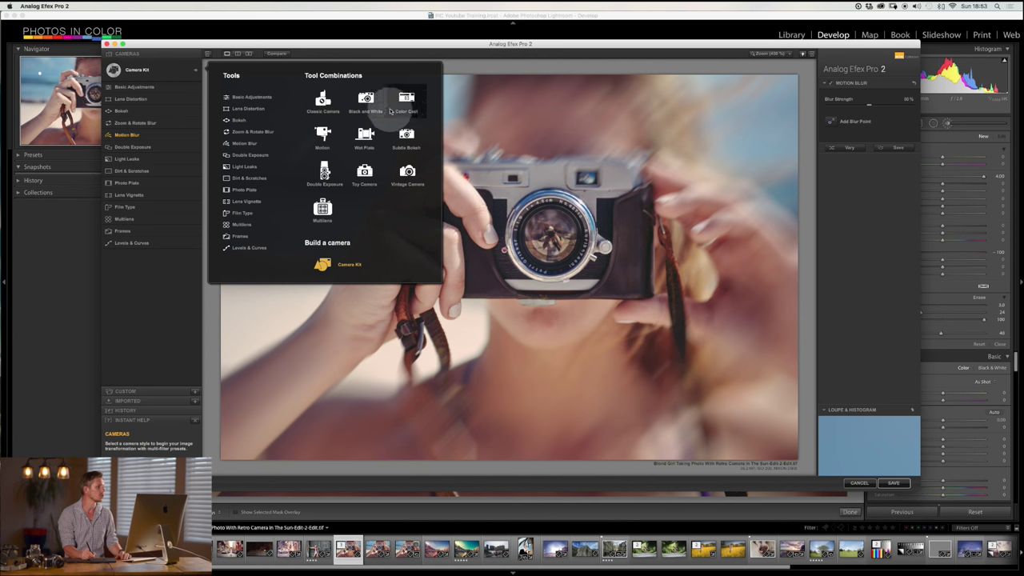
{"action": "left_click", "coordinate": [407, 171]}
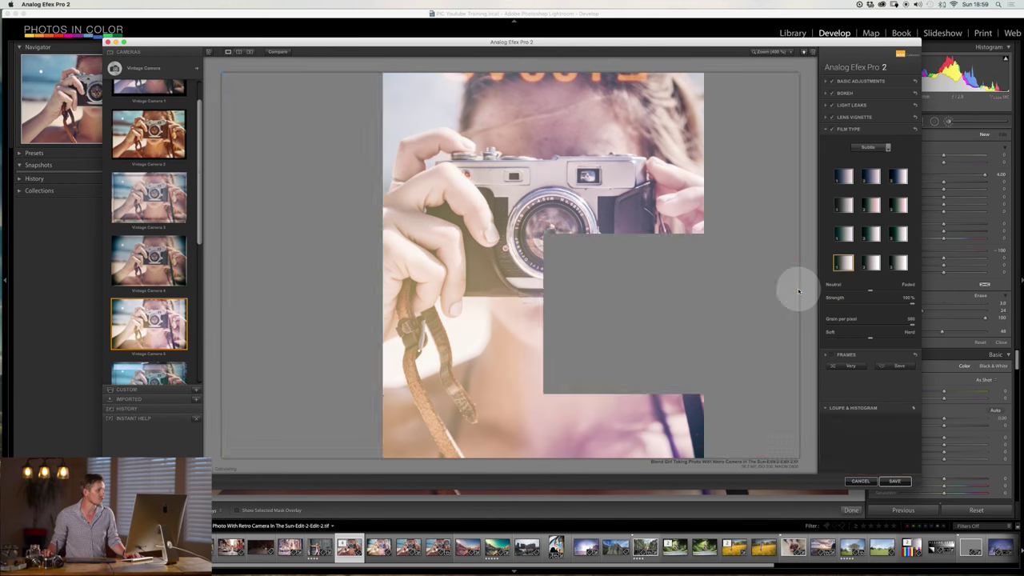
{"action": "left_click", "coordinate": [886, 81]}
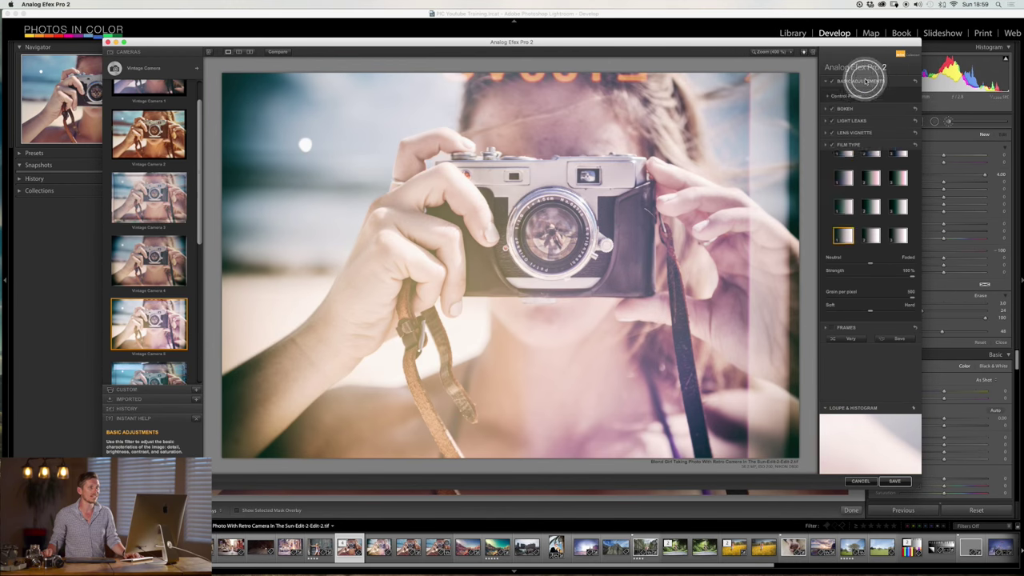
{"action": "left_click", "coordinate": [864, 118]}
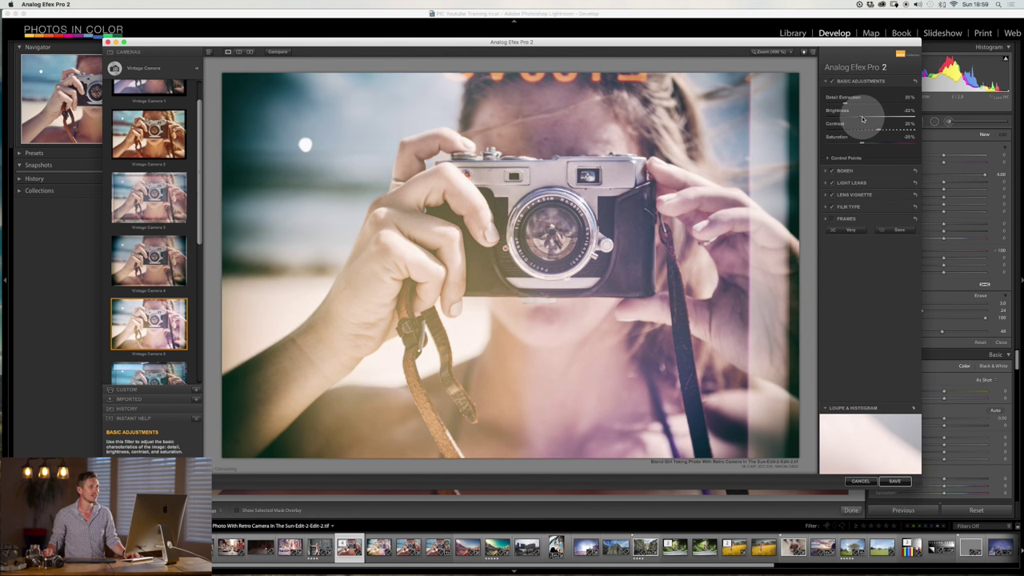
{"action": "left_click", "coordinate": [851, 82]}
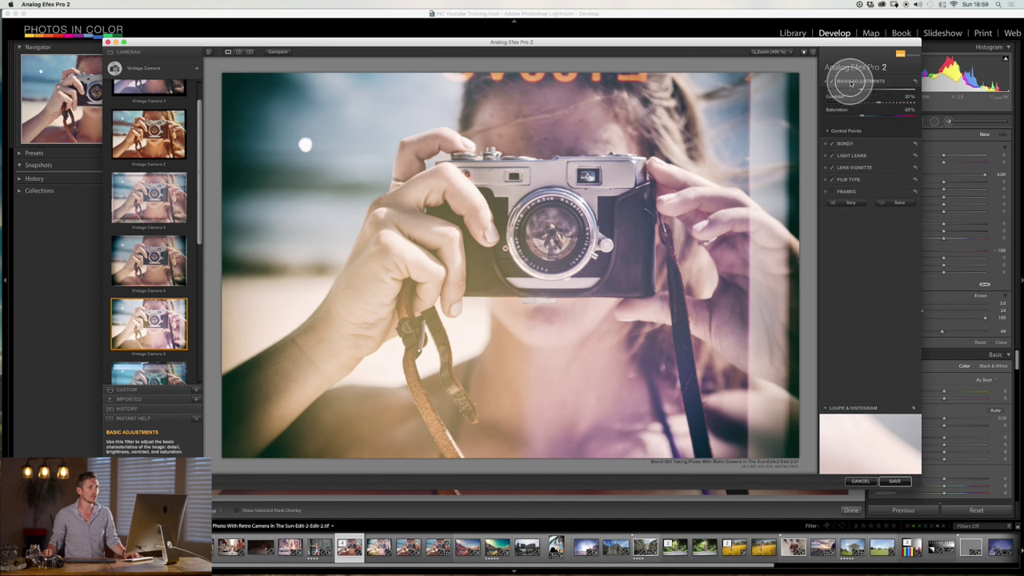
Change the Light Leaks effect to the middle Crisp leak in the third row
{"action": "left_click", "coordinate": [853, 105]}
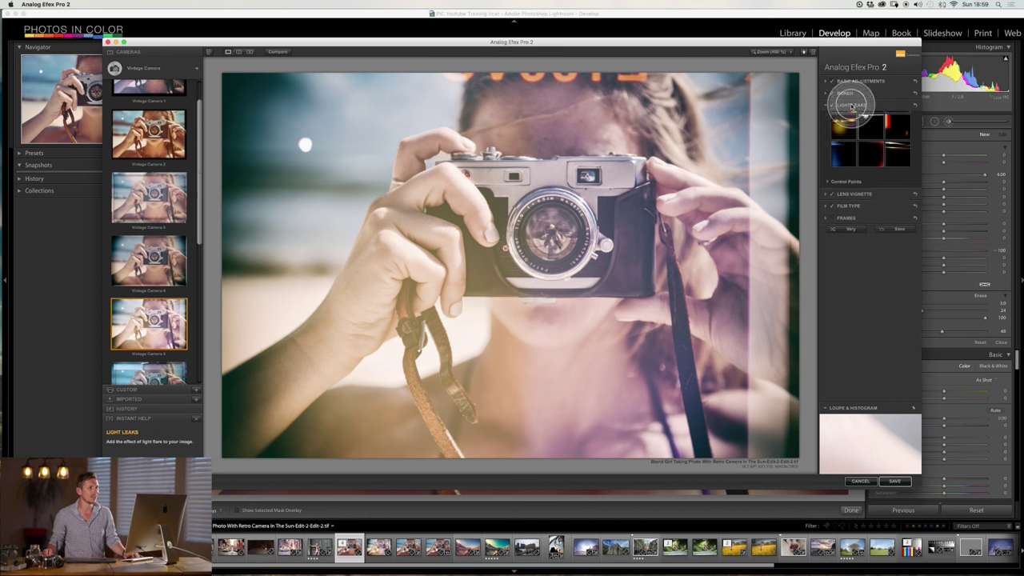
{"action": "left_click", "coordinate": [863, 209]}
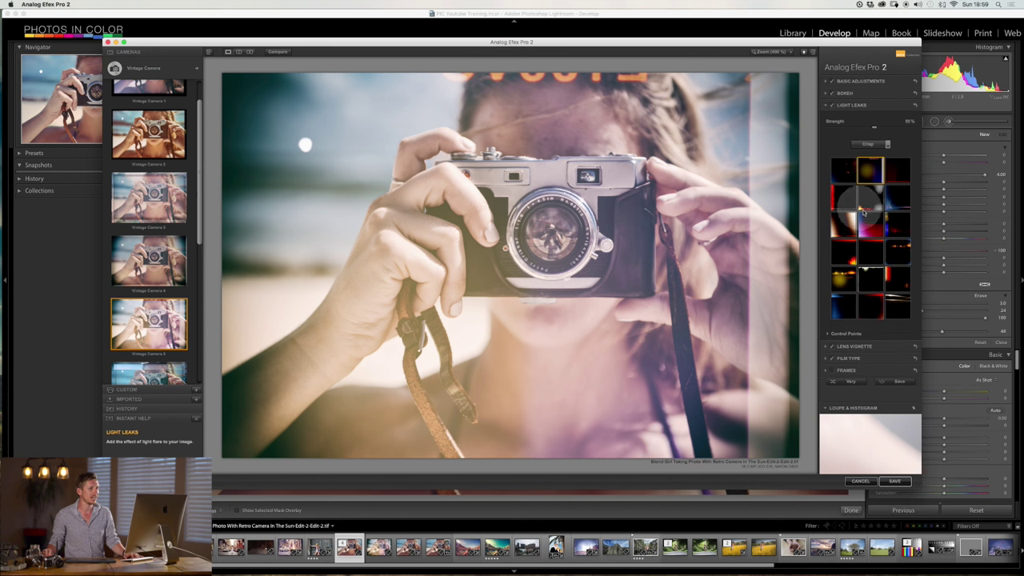
{"action": "left_click", "coordinate": [872, 251]}
{"action": "left_click", "coordinate": [873, 232]}
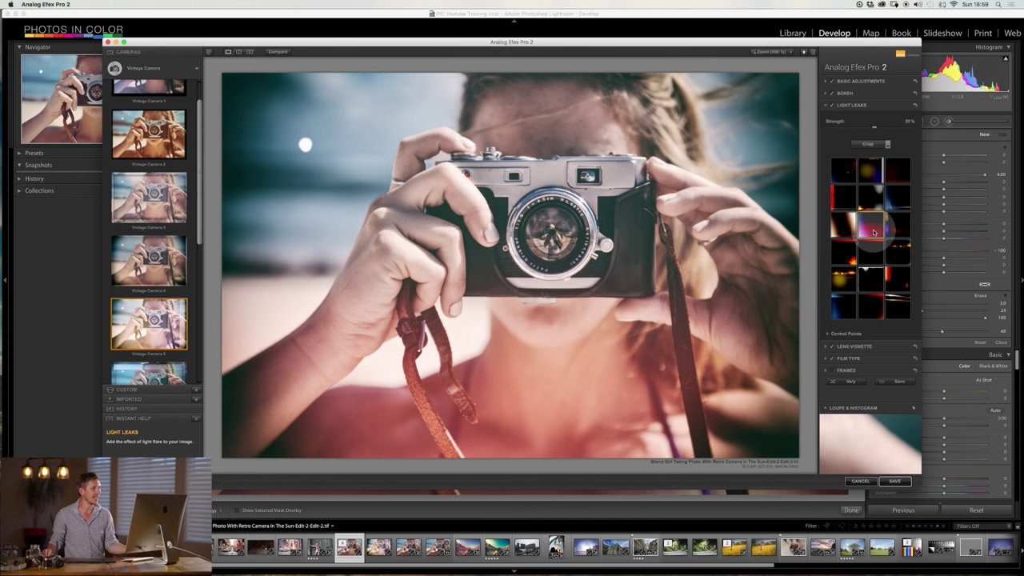
{"action": "left_click", "coordinate": [872, 106]}
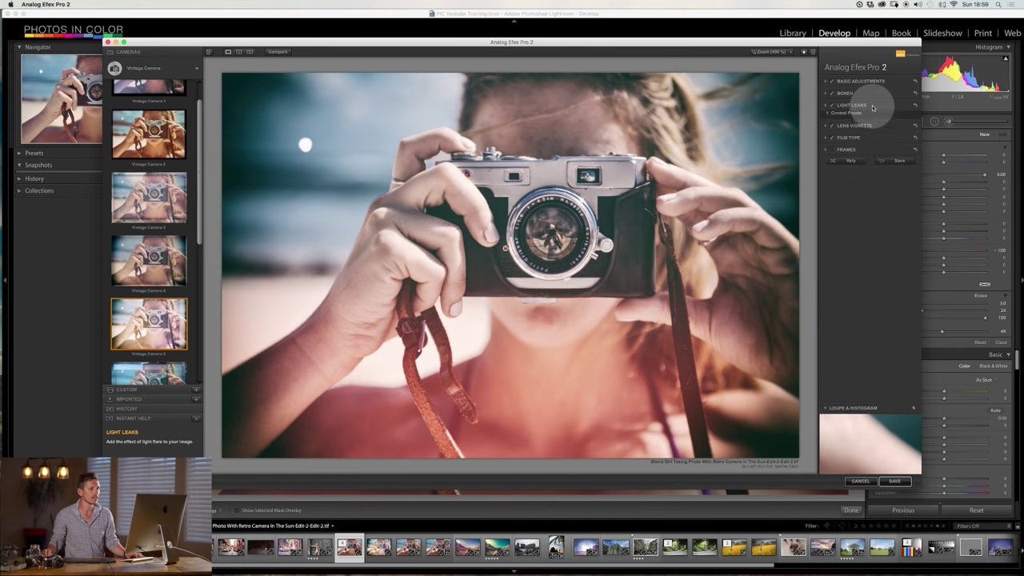
Turn off the Lens Vignette filter in the Vintage Camera setup
{"action": "left_click", "coordinate": [868, 116]}
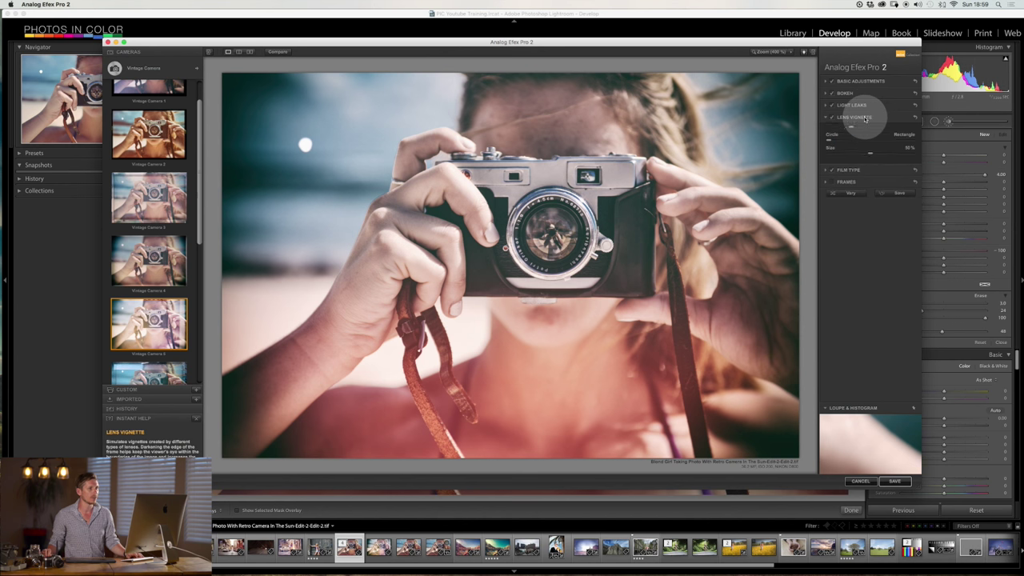
{"action": "left_click", "coordinate": [831, 118]}
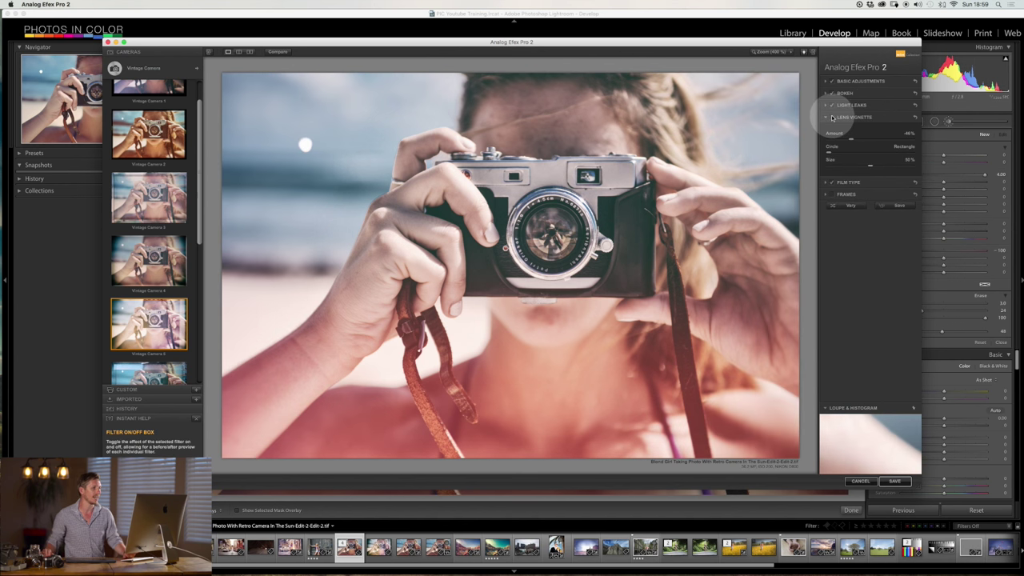
{"action": "mouse_move", "coordinate": [227, 120]}
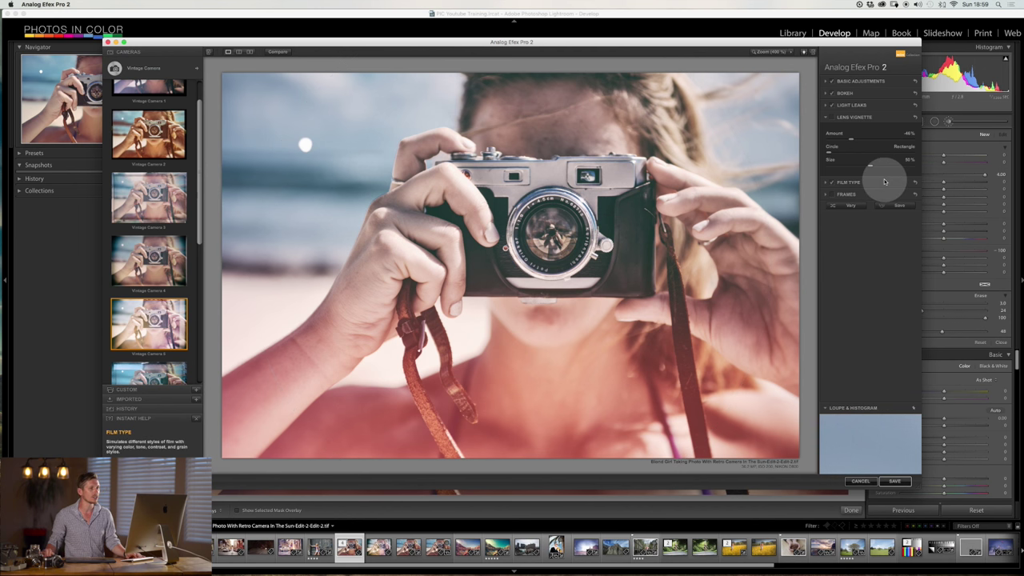
Switch to the Camera Kit, add Motion Blur and centre its clear area on the camera lens
{"action": "left_click", "coordinate": [120, 68]}
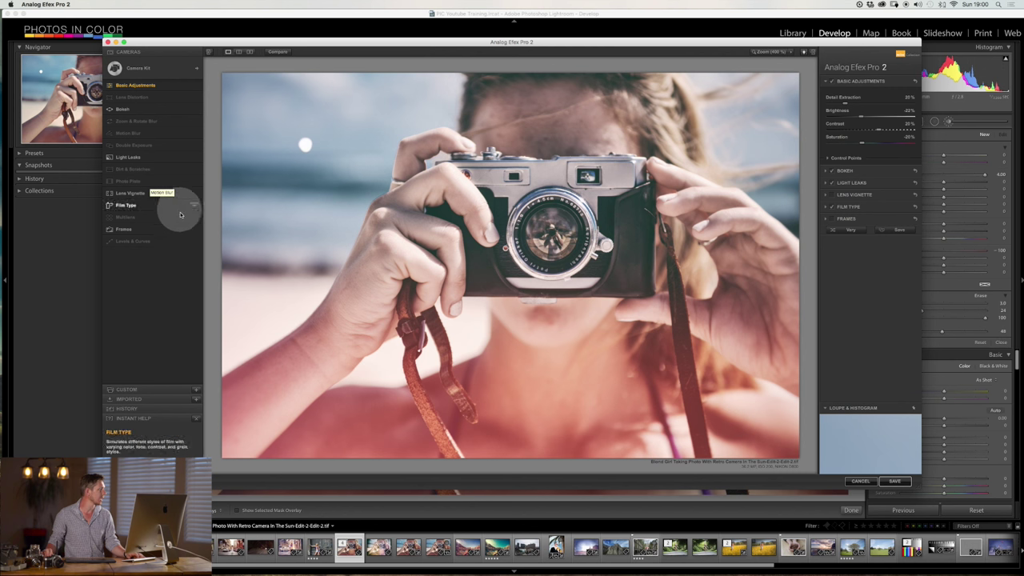
{"action": "left_click", "coordinate": [195, 133]}
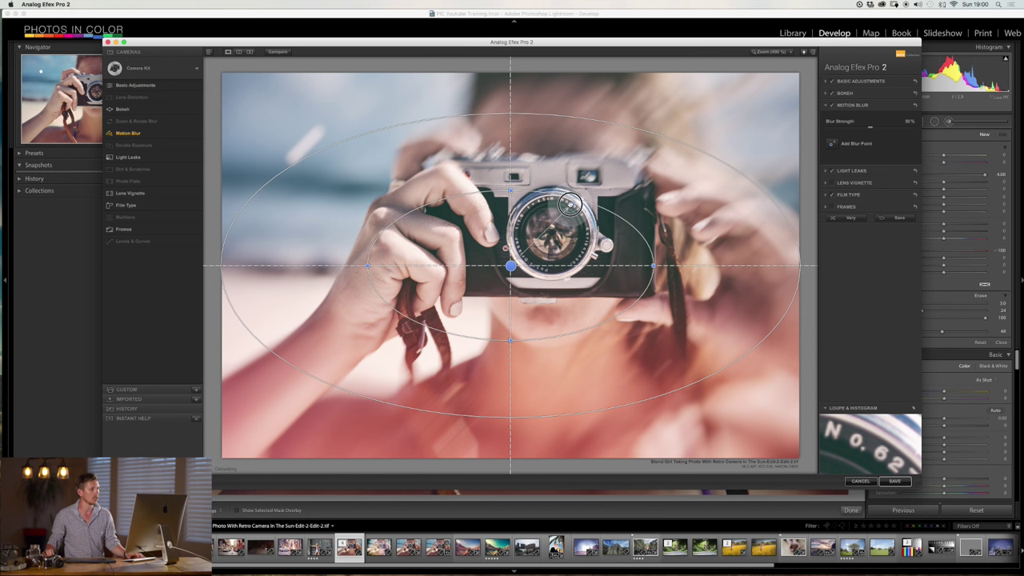
{"action": "mouse_move", "coordinate": [540, 233]}
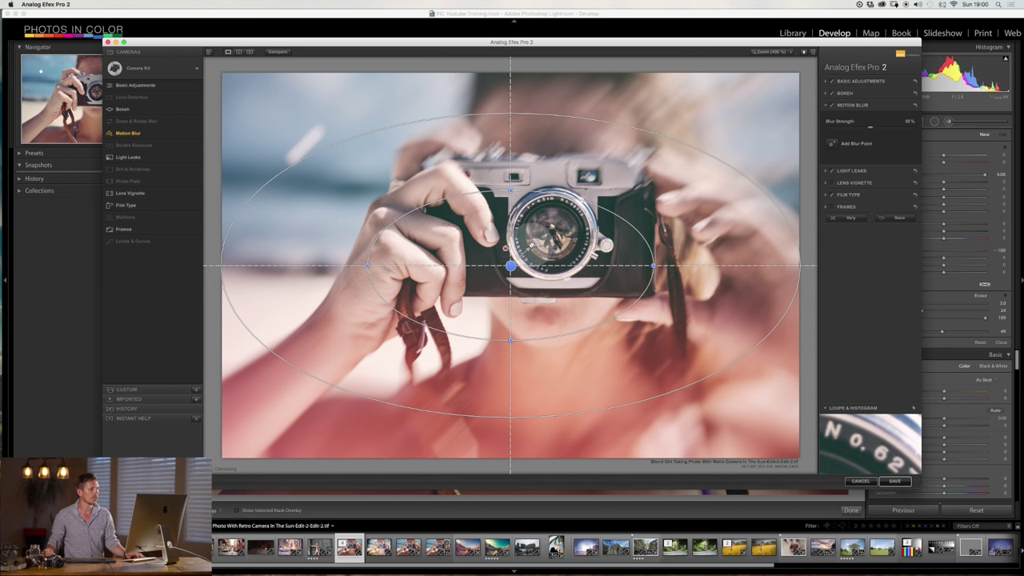
{"action": "left_click_drag", "start_coordinate": [510, 265], "coordinate": [544, 232]}
{"action": "left_click", "coordinate": [895, 191]}
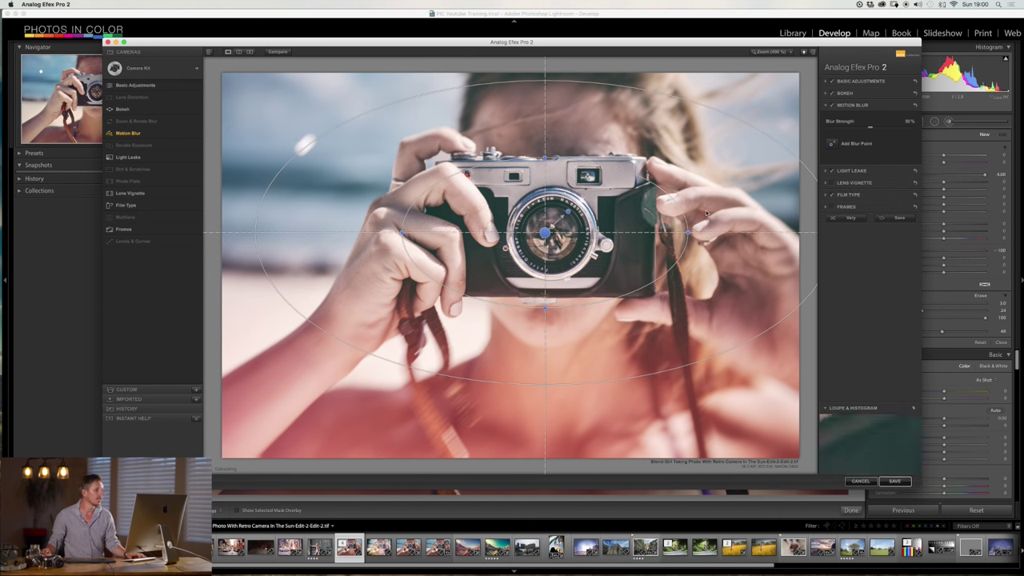
Turn on Frames with the first Film strip frame and save the edited image
{"action": "left_click", "coordinate": [833, 207]}
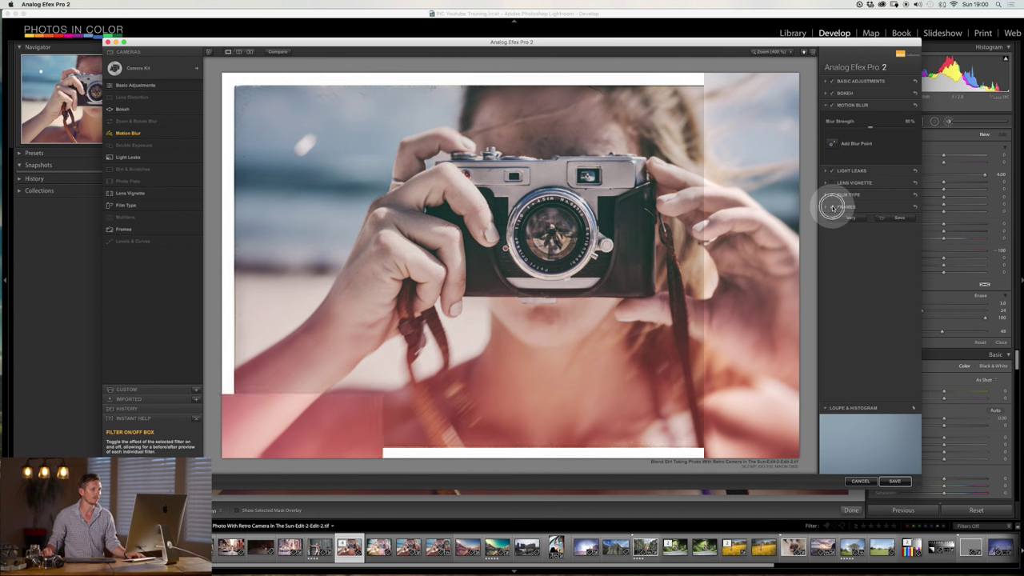
{"action": "left_click", "coordinate": [823, 207]}
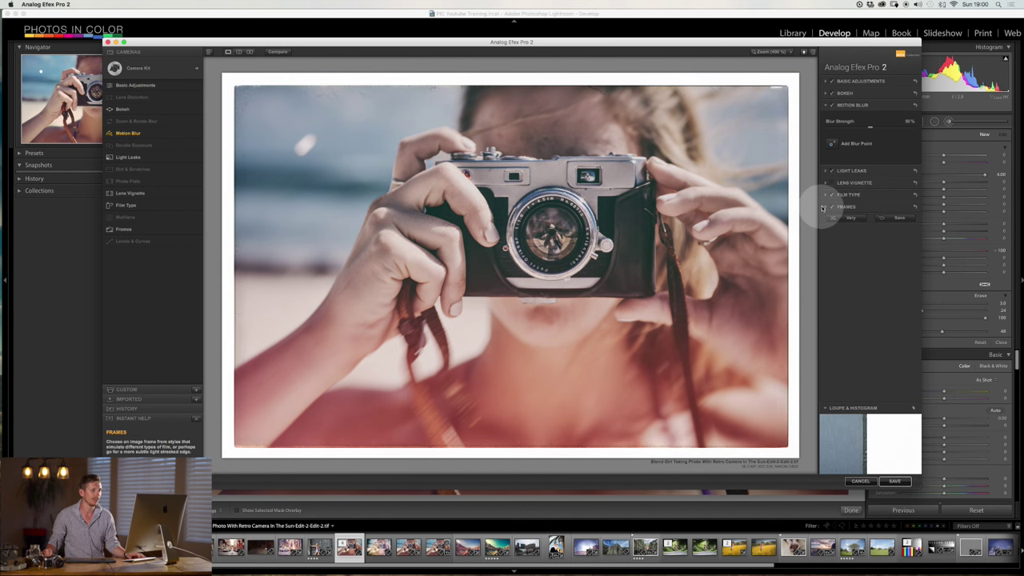
{"action": "left_click", "coordinate": [878, 193]}
{"action": "left_click", "coordinate": [879, 204]}
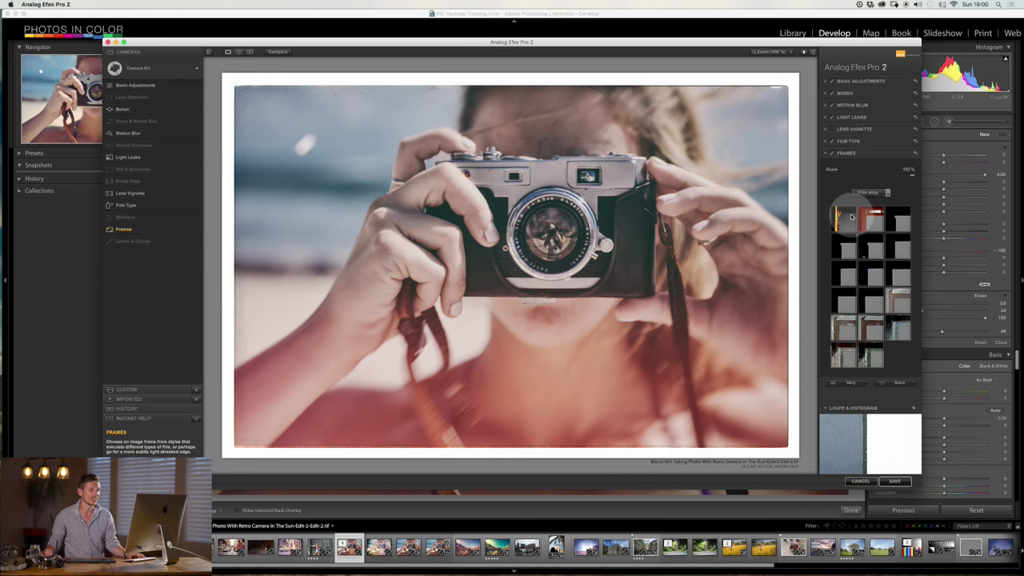
{"action": "left_click", "coordinate": [851, 216]}
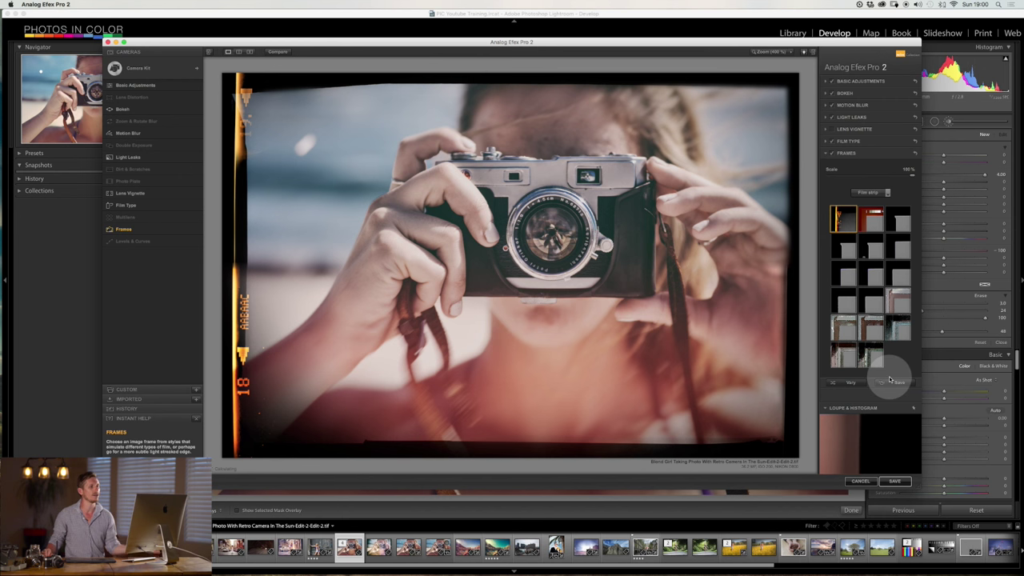
{"action": "left_click", "coordinate": [896, 481]}
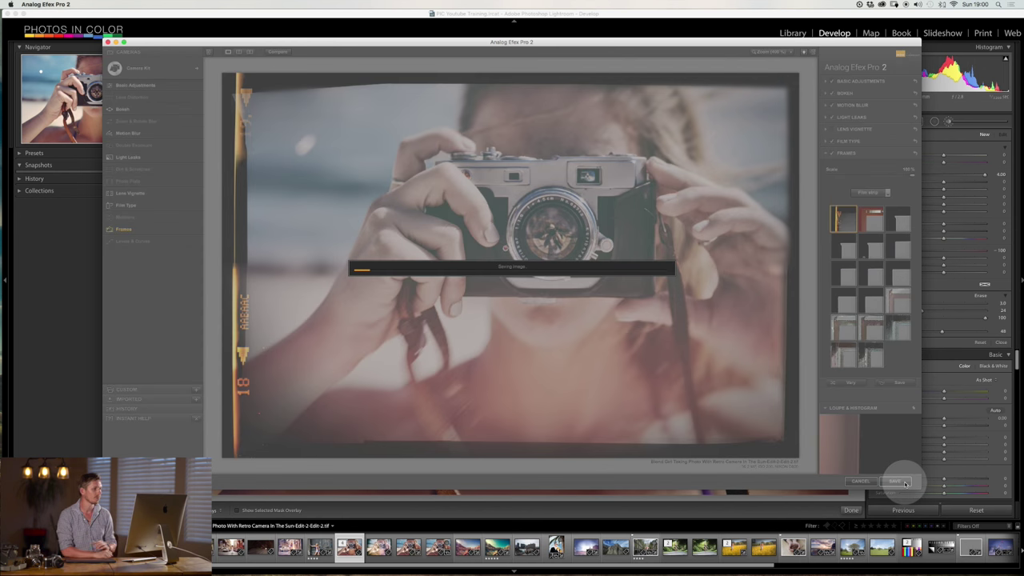